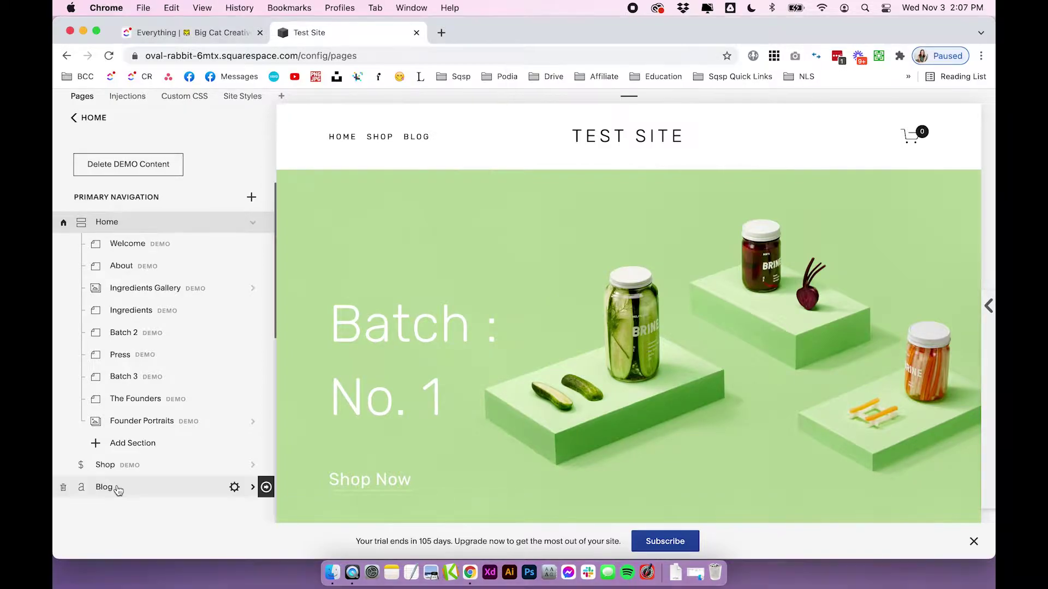
- Bring up the Blog page in the preview and open the Site Styles settings
click(98, 486)
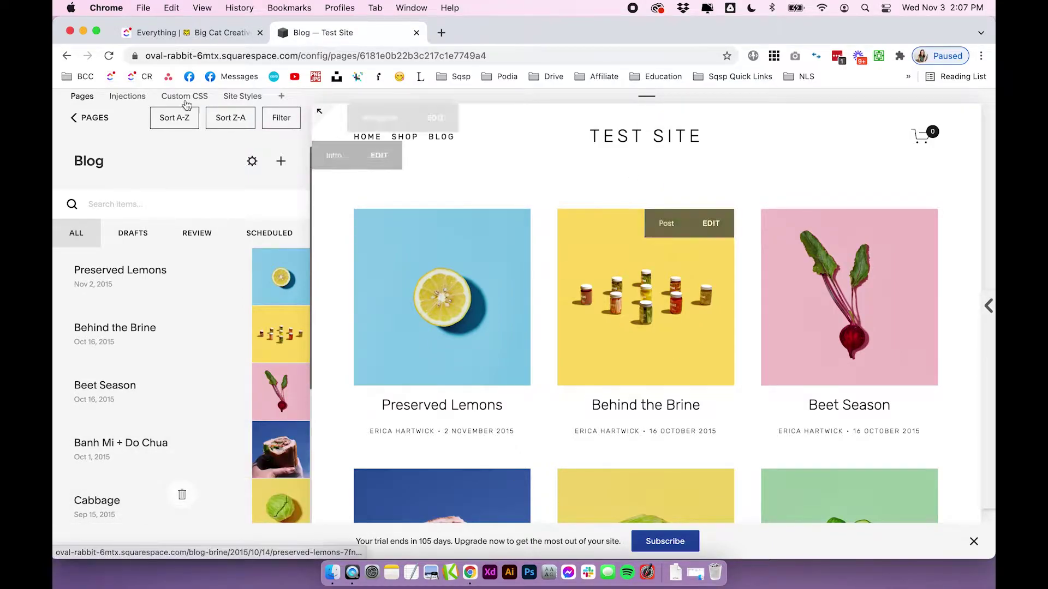
click(86, 119)
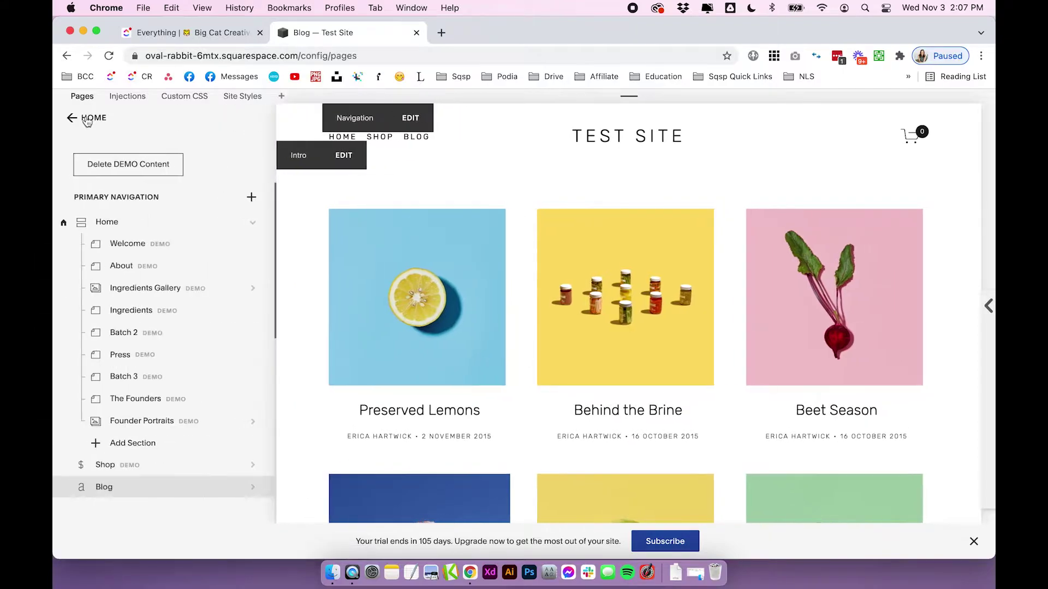
click(86, 118)
click(116, 228)
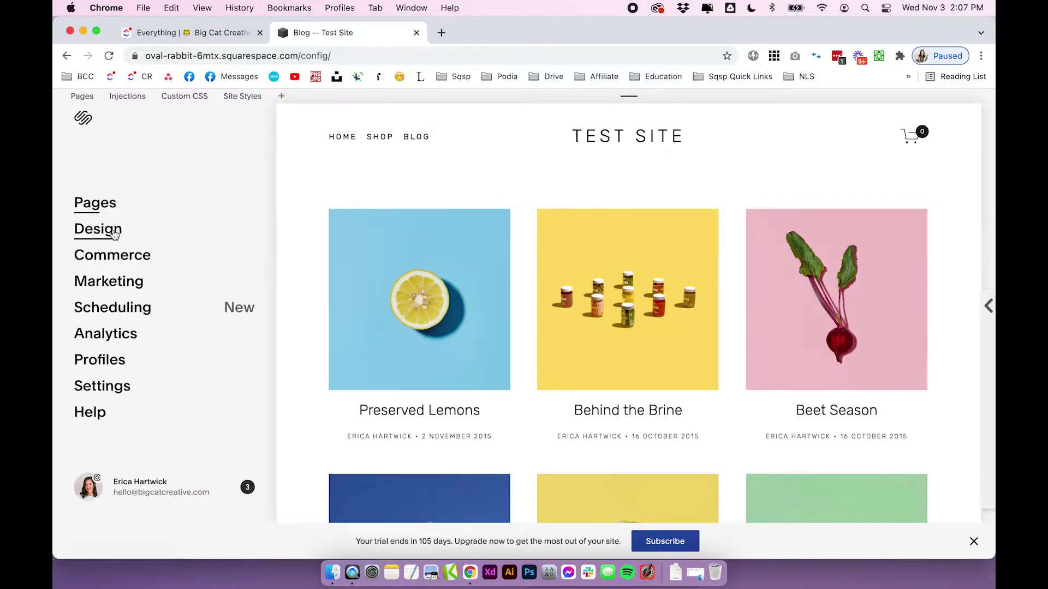
click(109, 250)
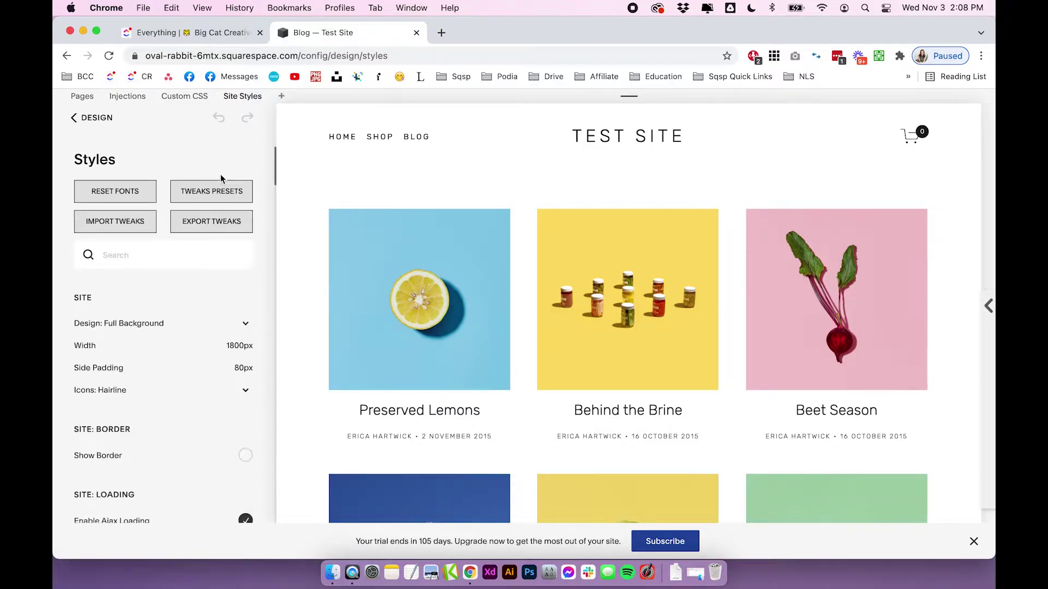
- Examine the blog metadata, blog list, and blog typography and colors options in the site styles
scroll(221, 179, down, 3)
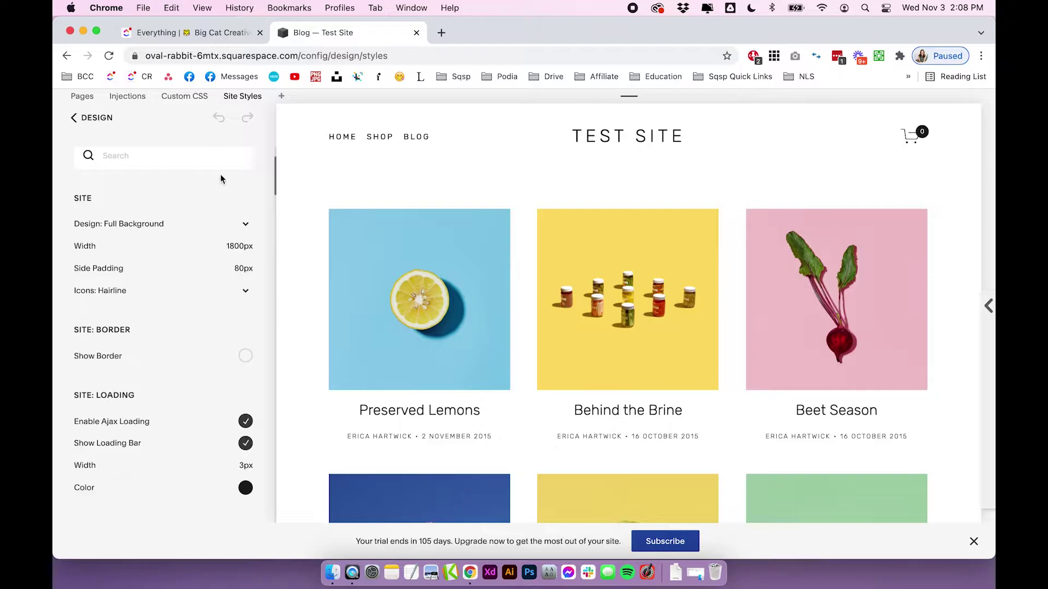
scroll(162, 287, down, 10)
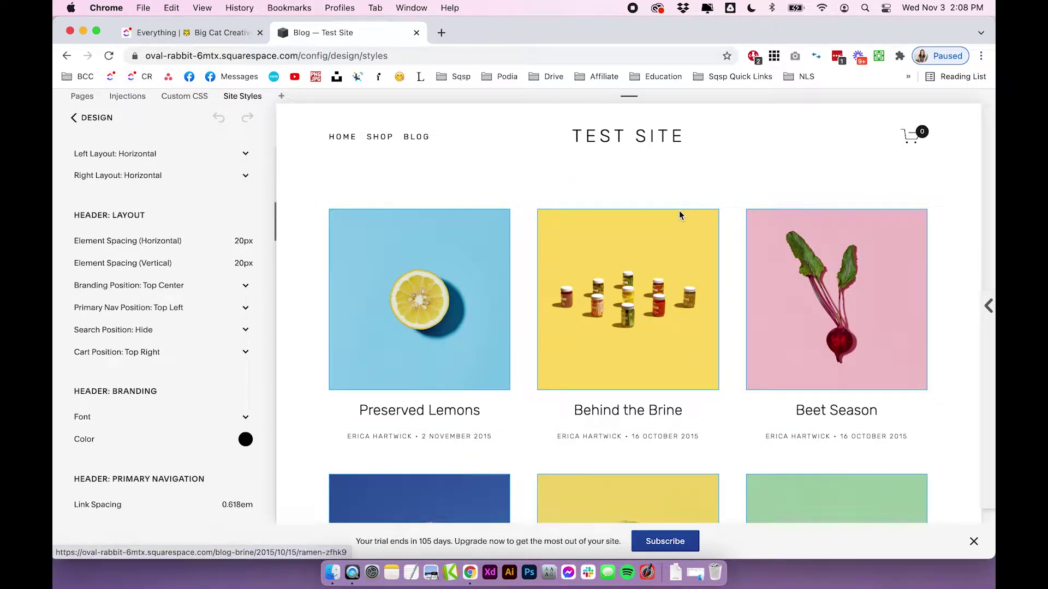
scroll(131, 324, down, 5)
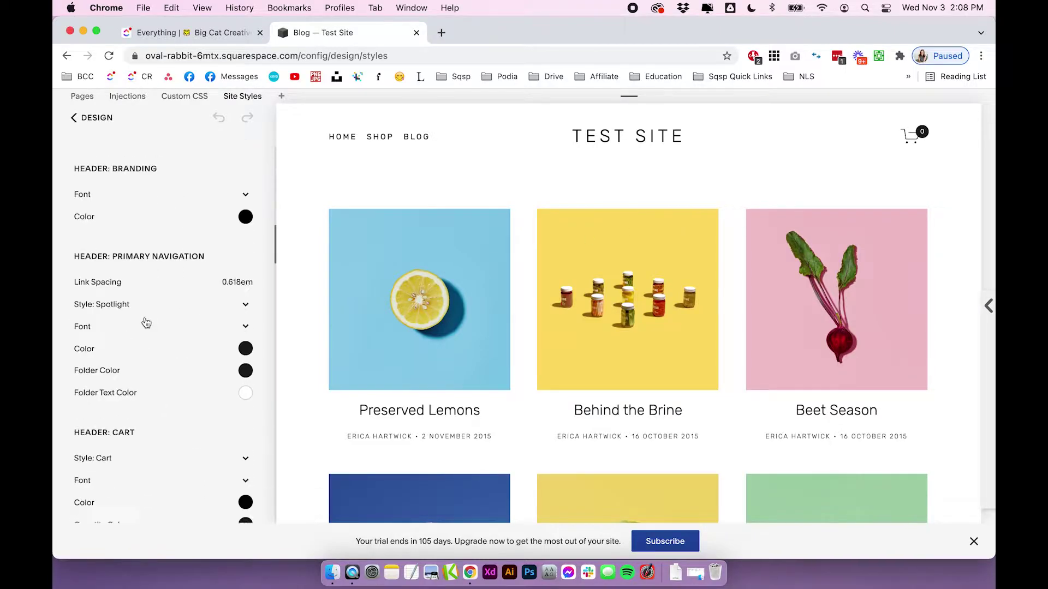
scroll(177, 407, down, 8)
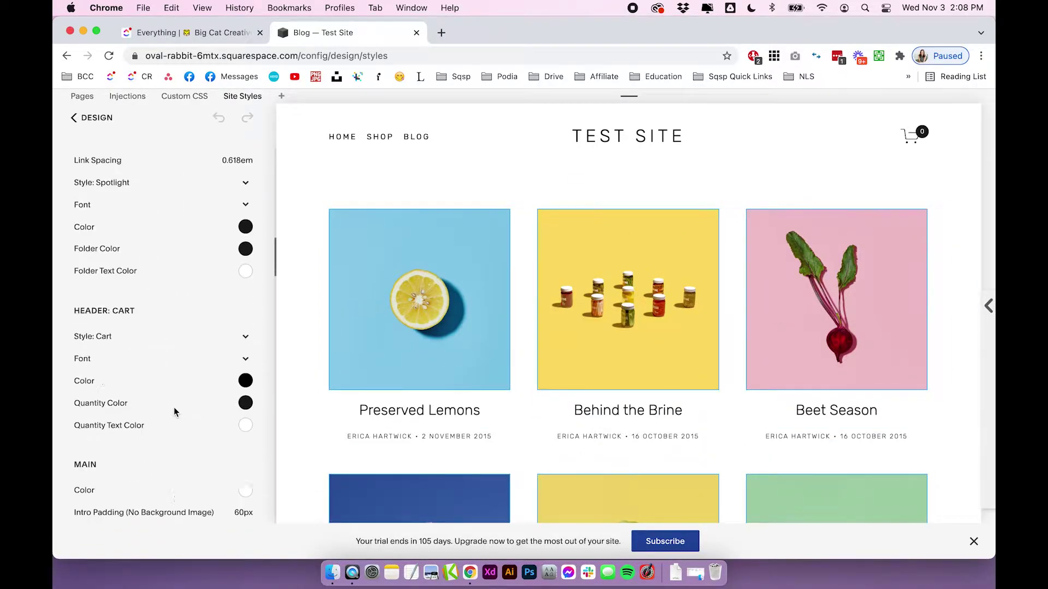
scroll(153, 427, down, 7)
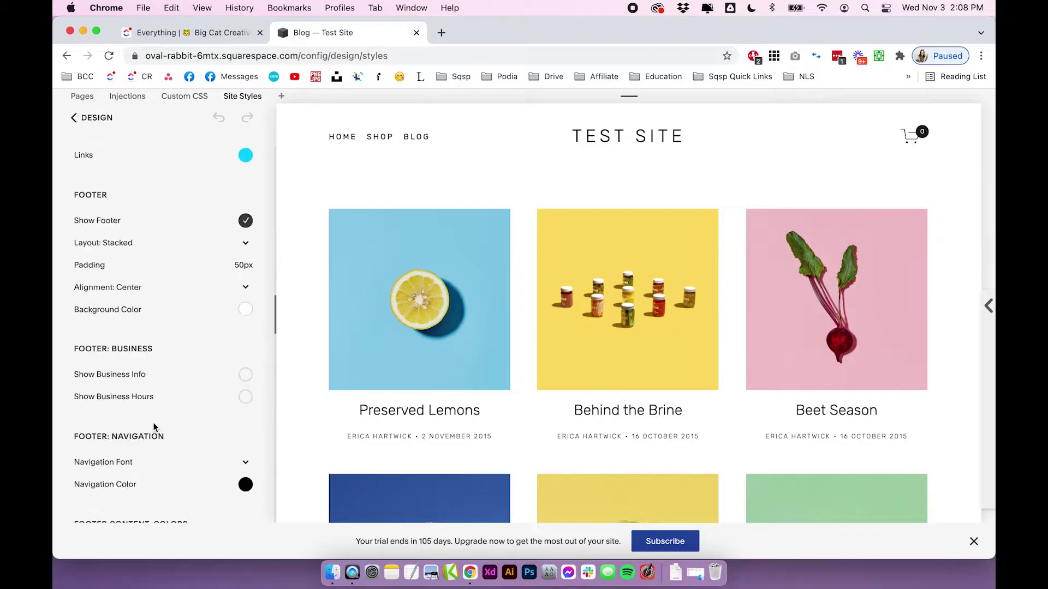
scroll(154, 428, down, 17)
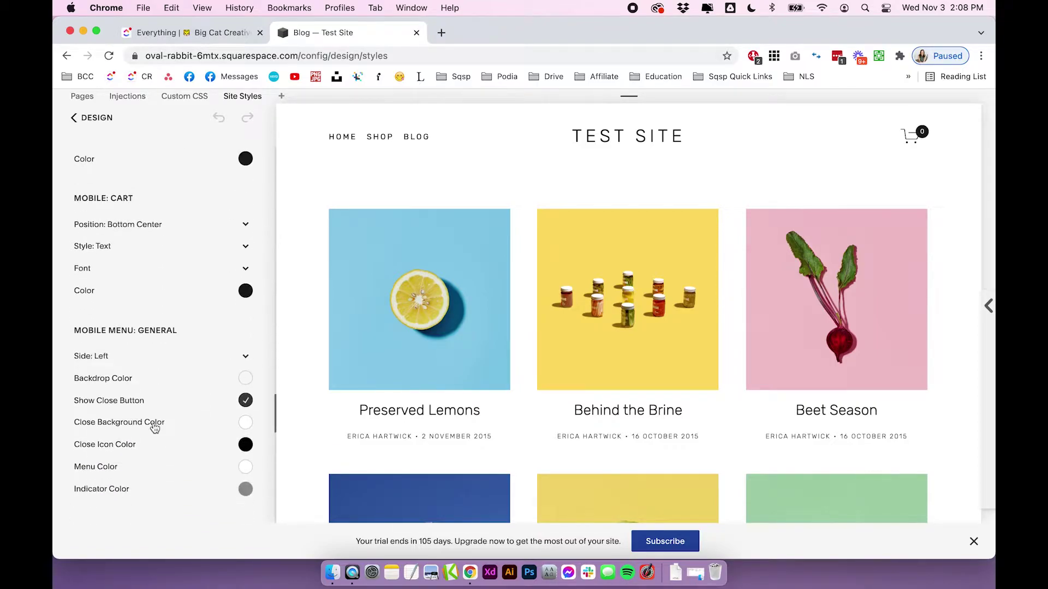
scroll(155, 428, down, 7)
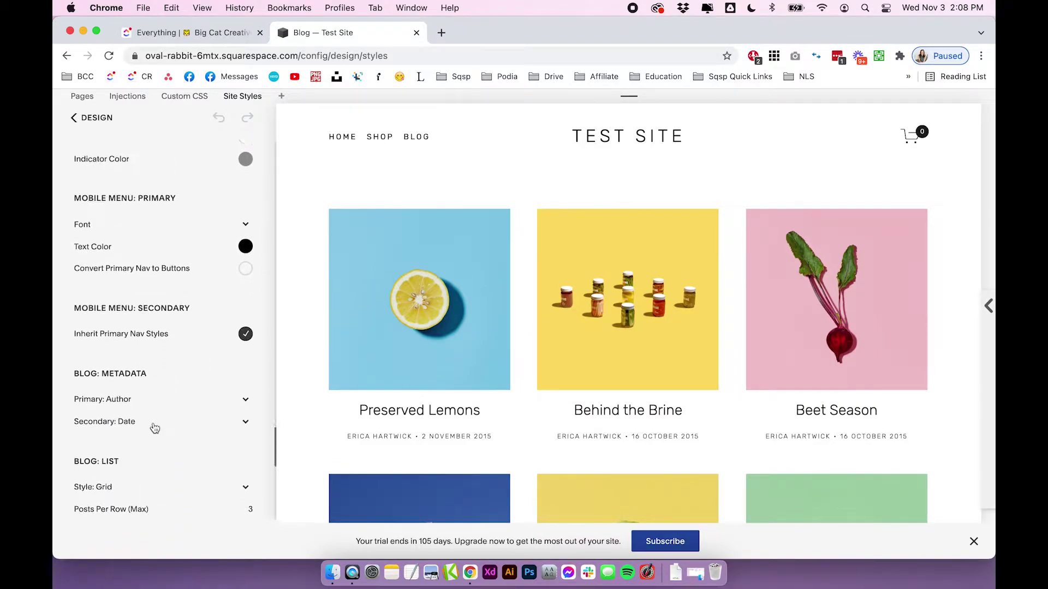
scroll(152, 422, down, 1)
drag(71, 244, 99, 247)
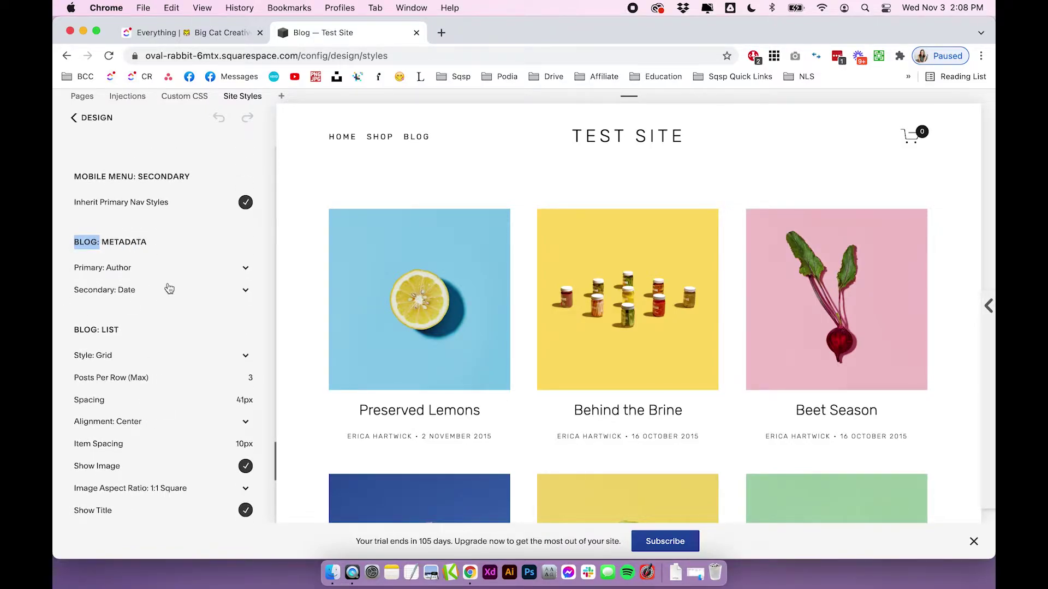
scroll(134, 297, down, 2)
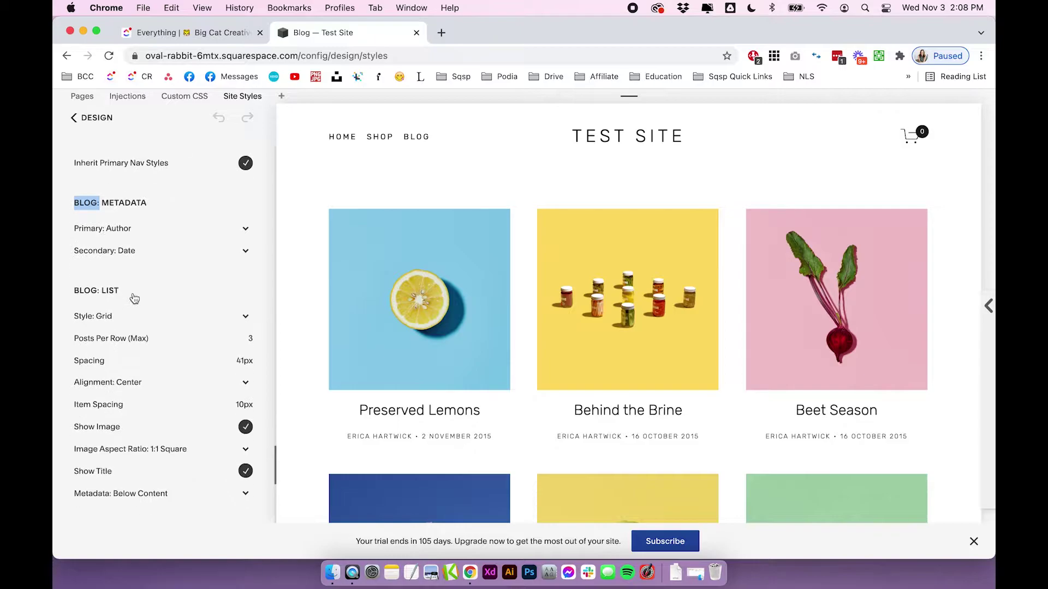
scroll(180, 336, down, 3)
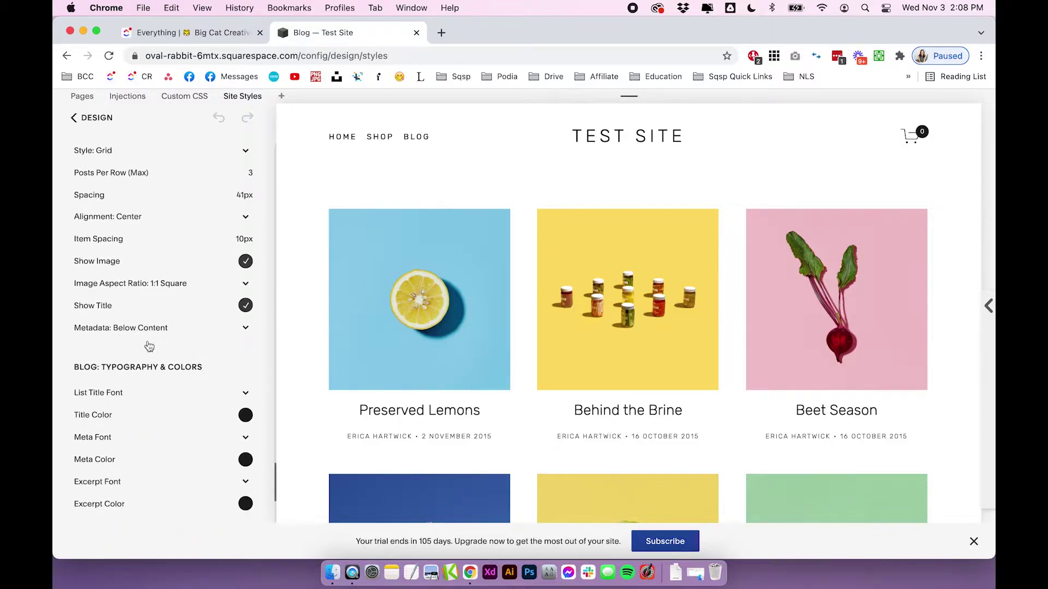
scroll(152, 394, down, 3)
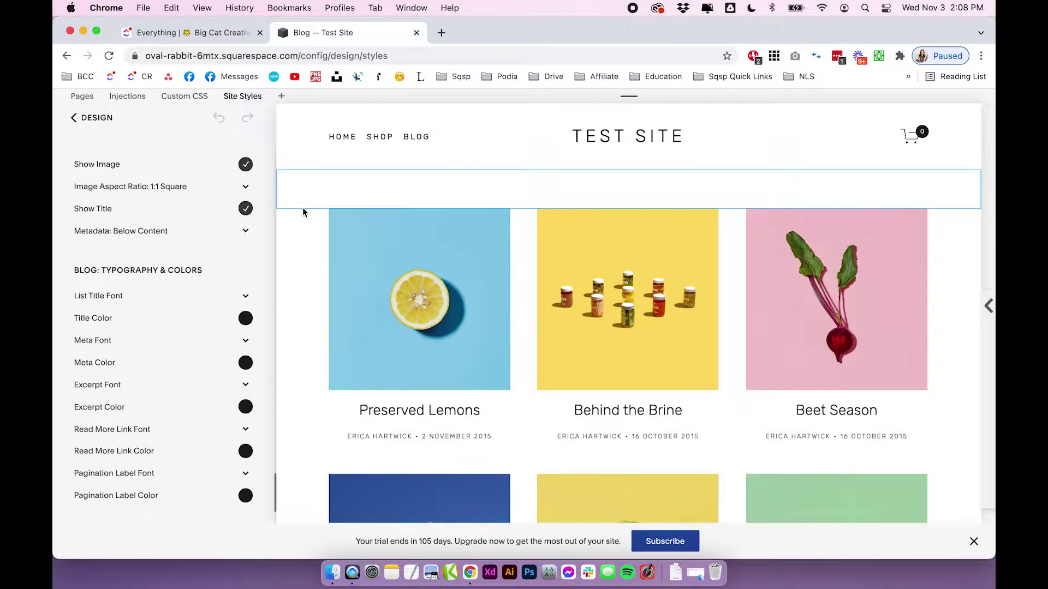
- Leave the site styles and view the Preserved Lemons post in the preview
click(93, 119)
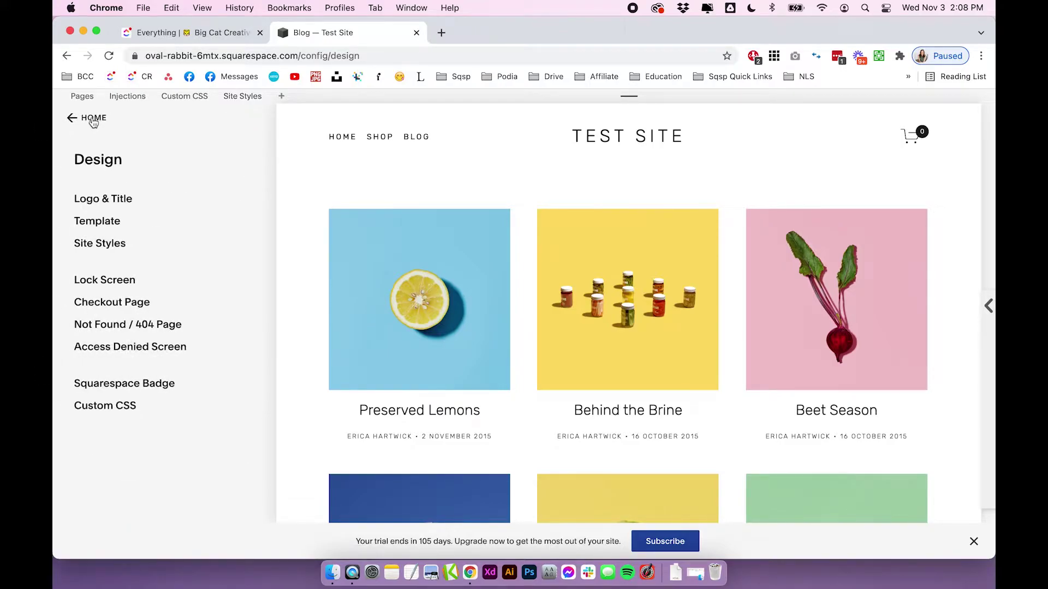
click(431, 292)
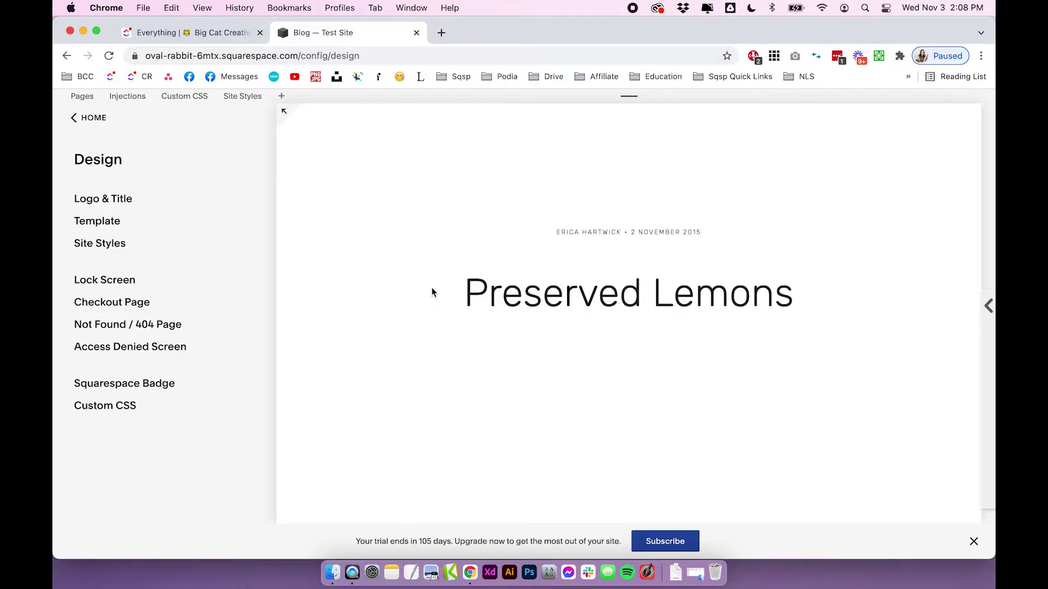
scroll(431, 293, down, 5)
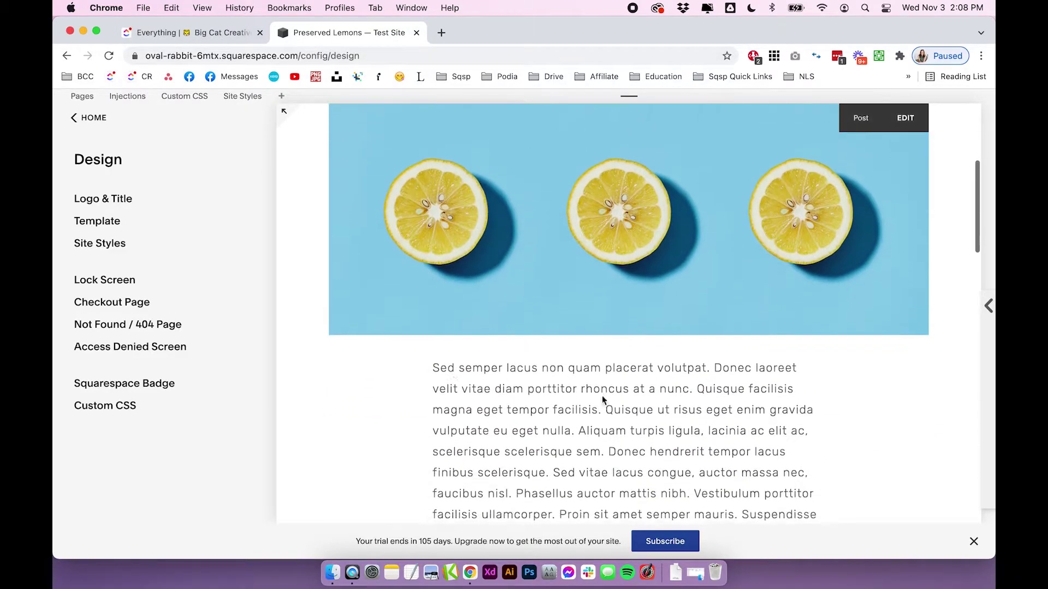
scroll(526, 213, up, 3)
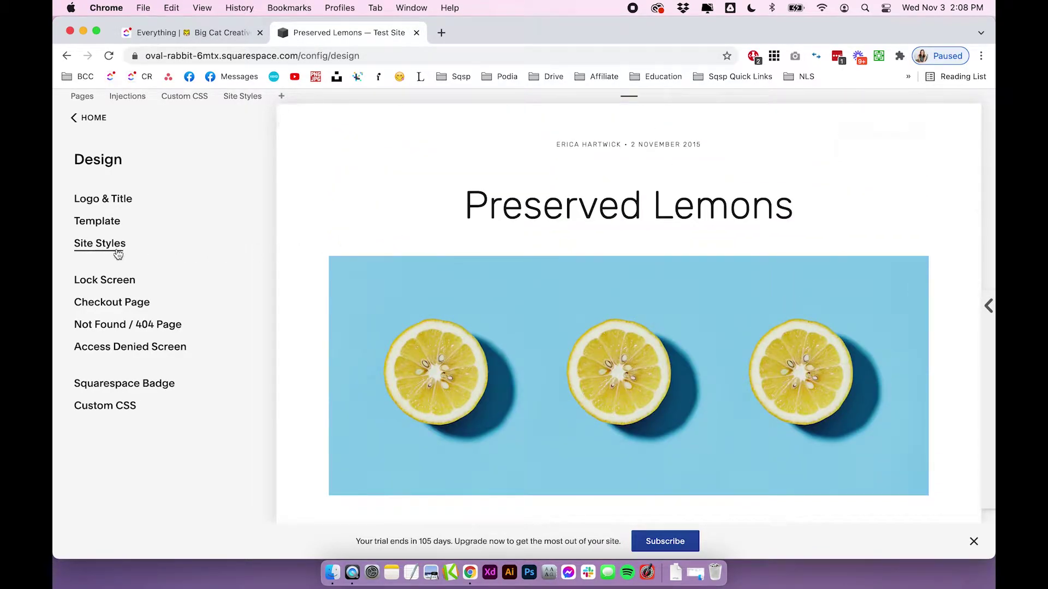
- Reopen Site Styles for the Preserved Lemons post and examine its blog item, typography and color options
click(85, 252)
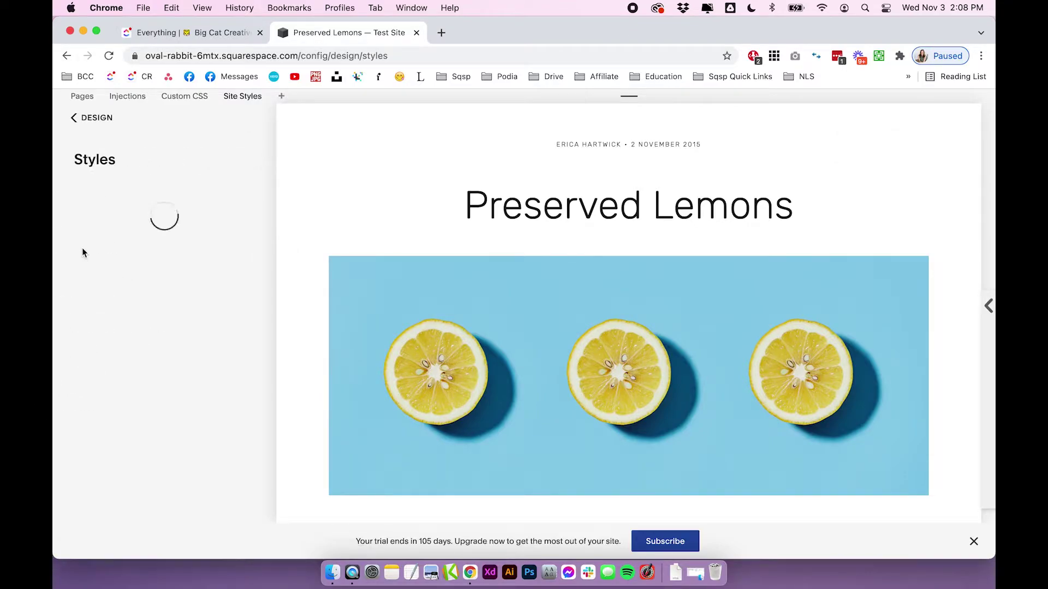
scroll(134, 336, down, 5)
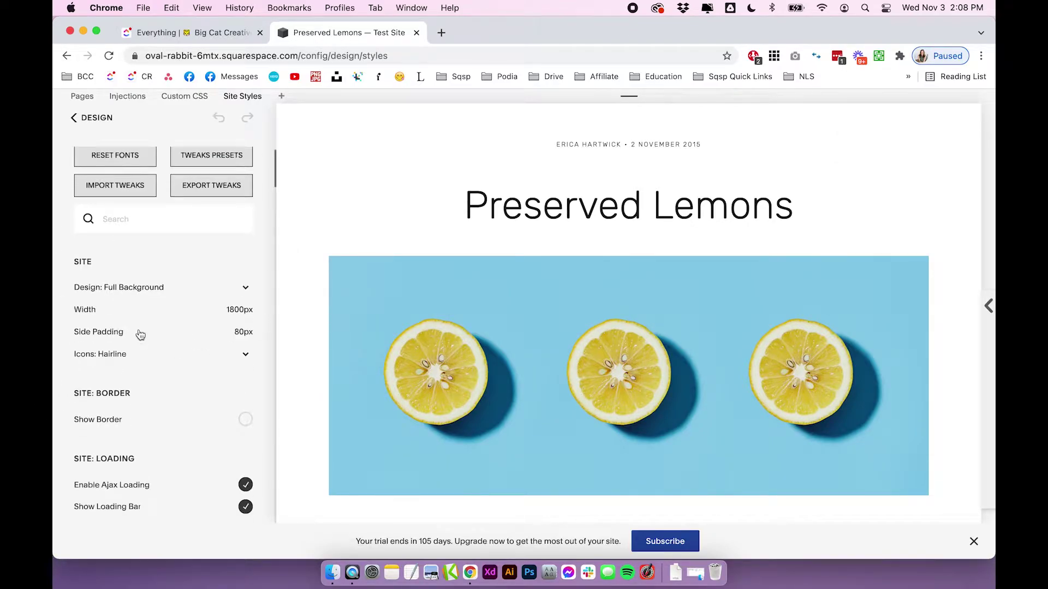
scroll(240, 369, down, 20)
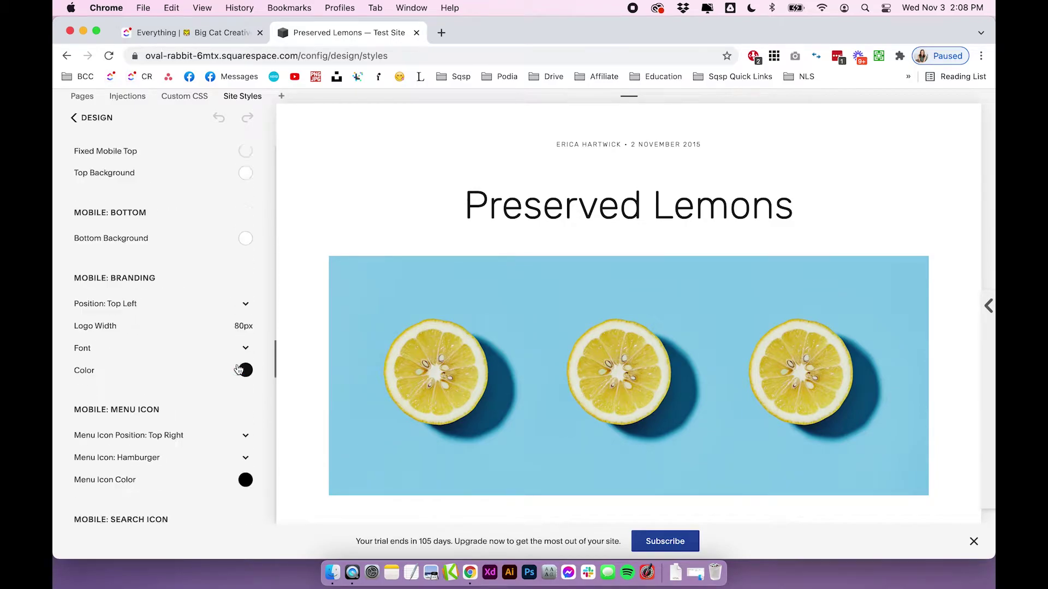
scroll(239, 370, down, 15)
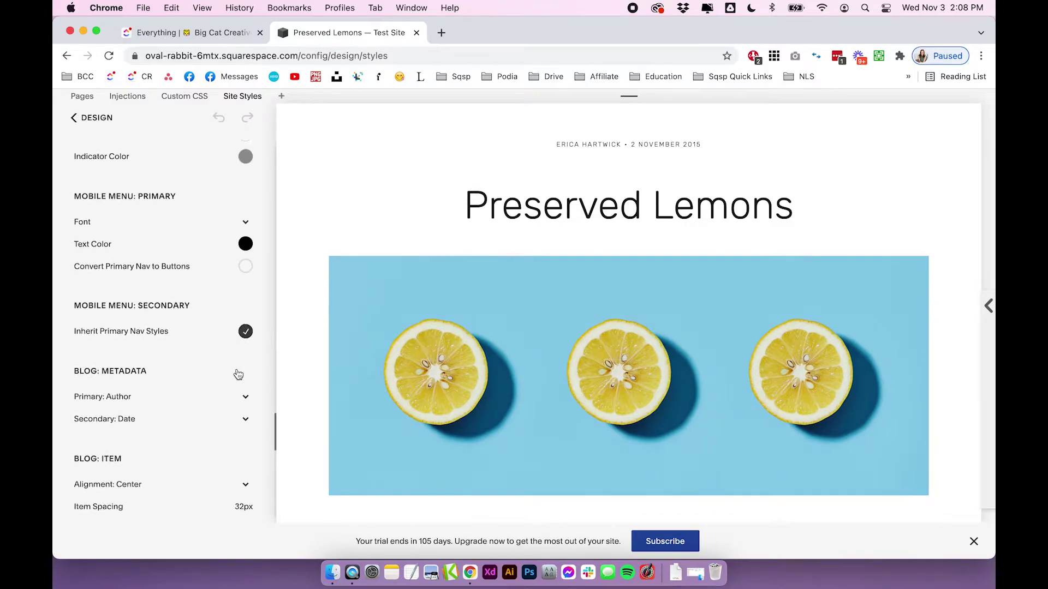
scroll(240, 393, down, 5)
scroll(225, 382, up, 5)
scroll(225, 373, down, 2)
scroll(225, 374, down, 1)
drag(74, 256, 125, 259)
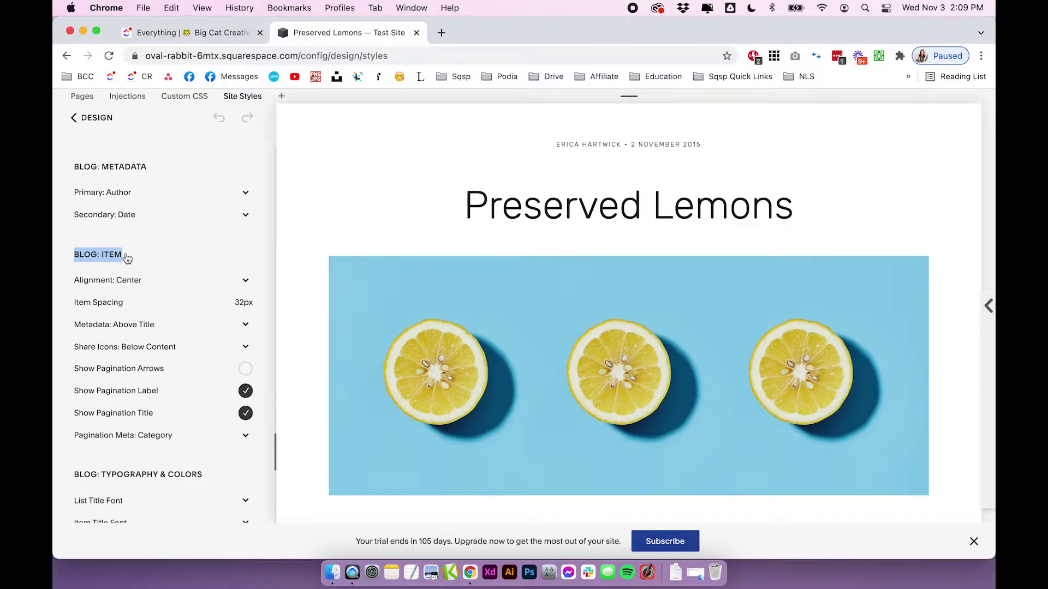
scroll(127, 259, down, 6)
scroll(127, 258, down, 5)
scroll(164, 262, up, 4)
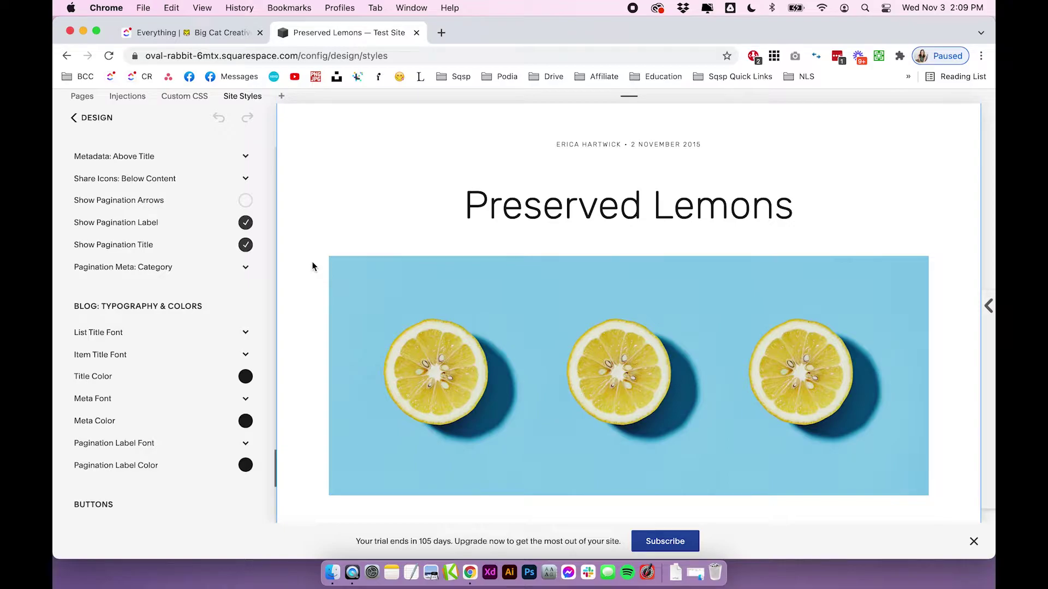
- Open the Blog page's settings from the page list and review the general options, including posts per page
click(92, 118)
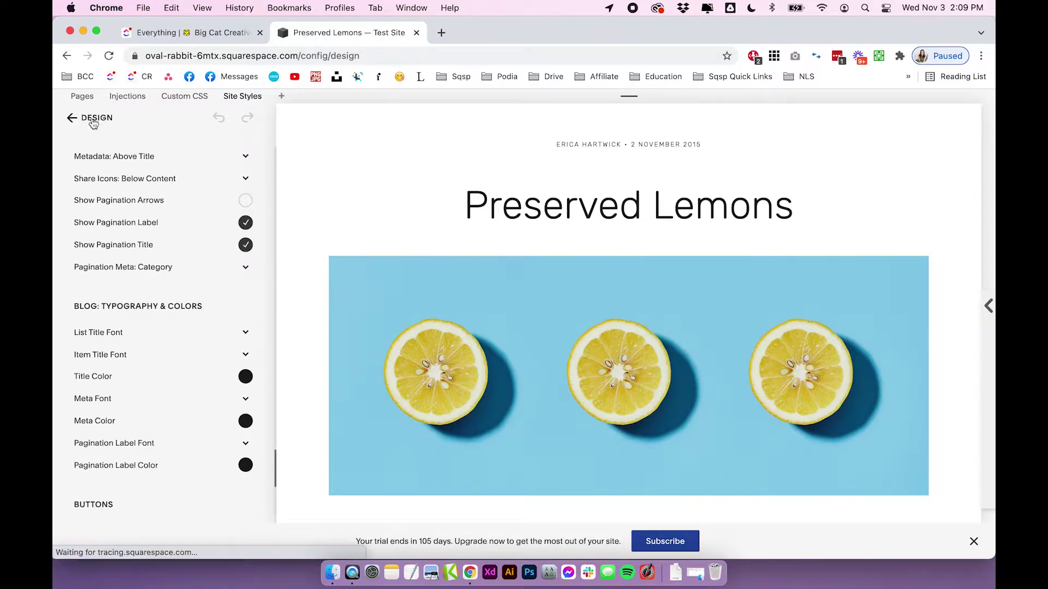
click(93, 118)
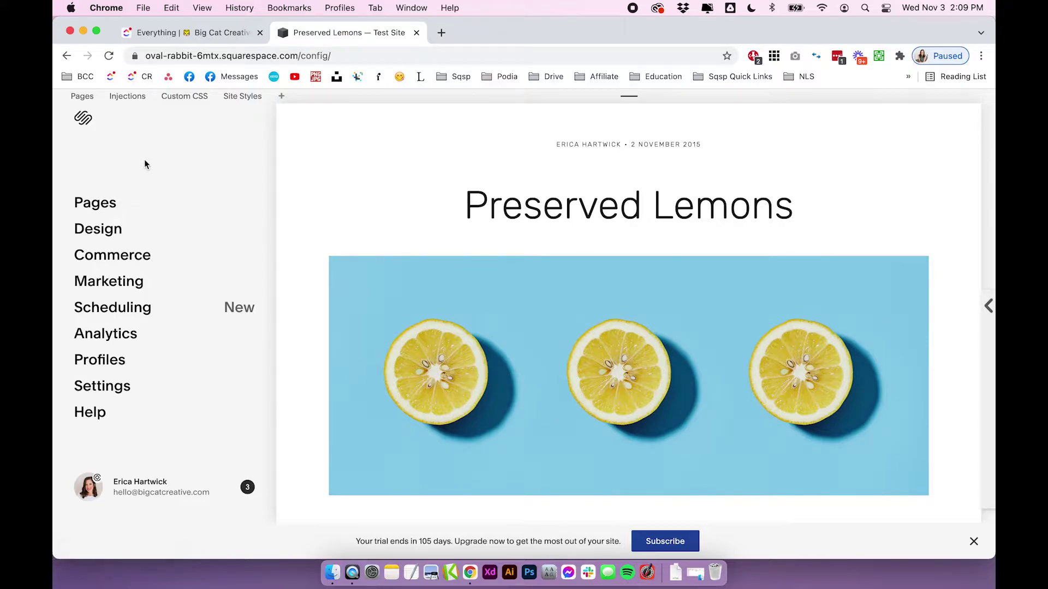
click(95, 207)
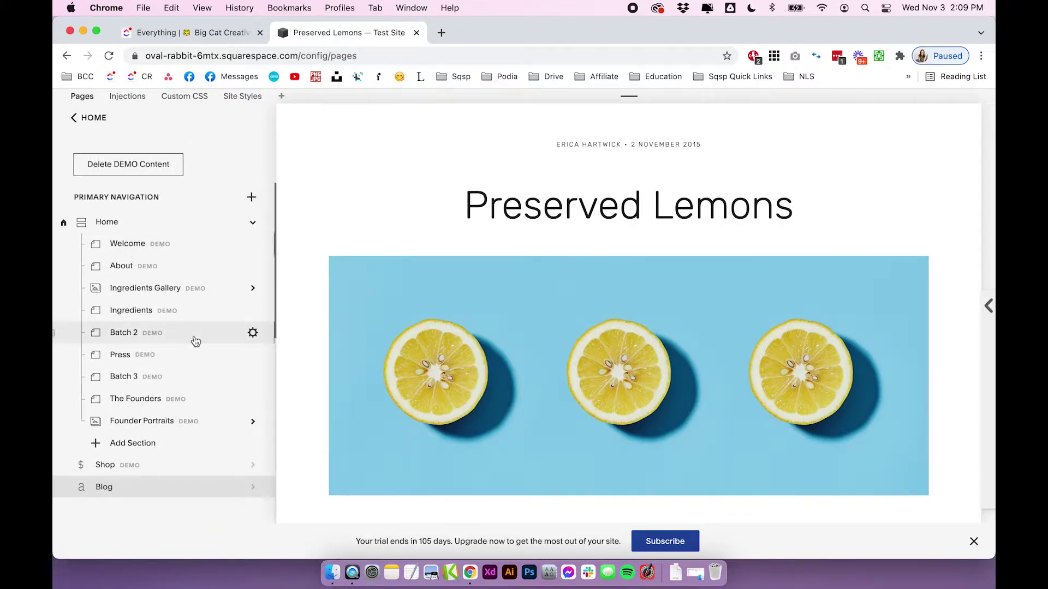
scroll(192, 341, down, 3)
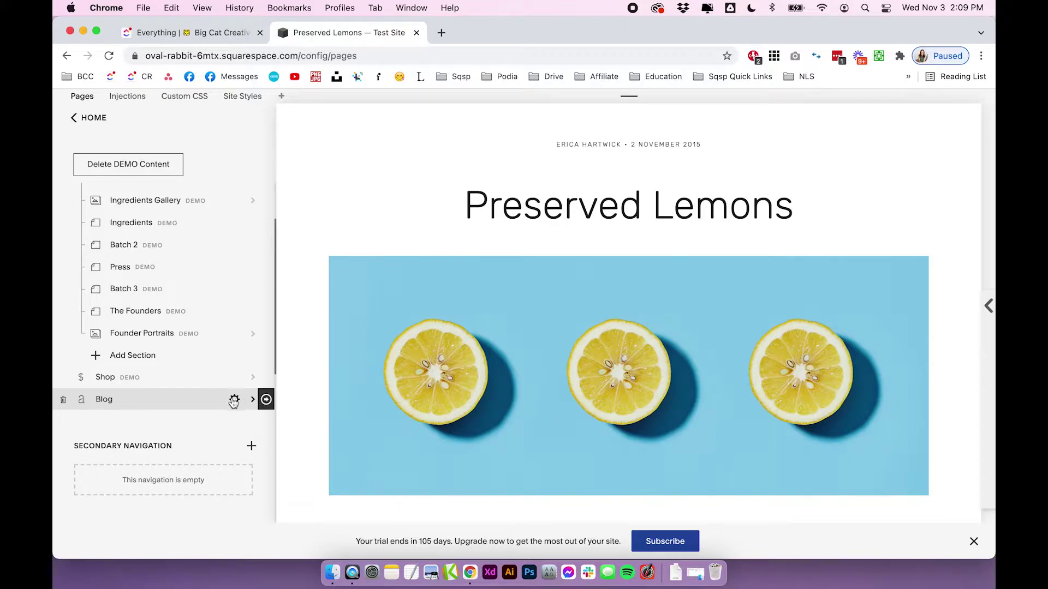
click(234, 400)
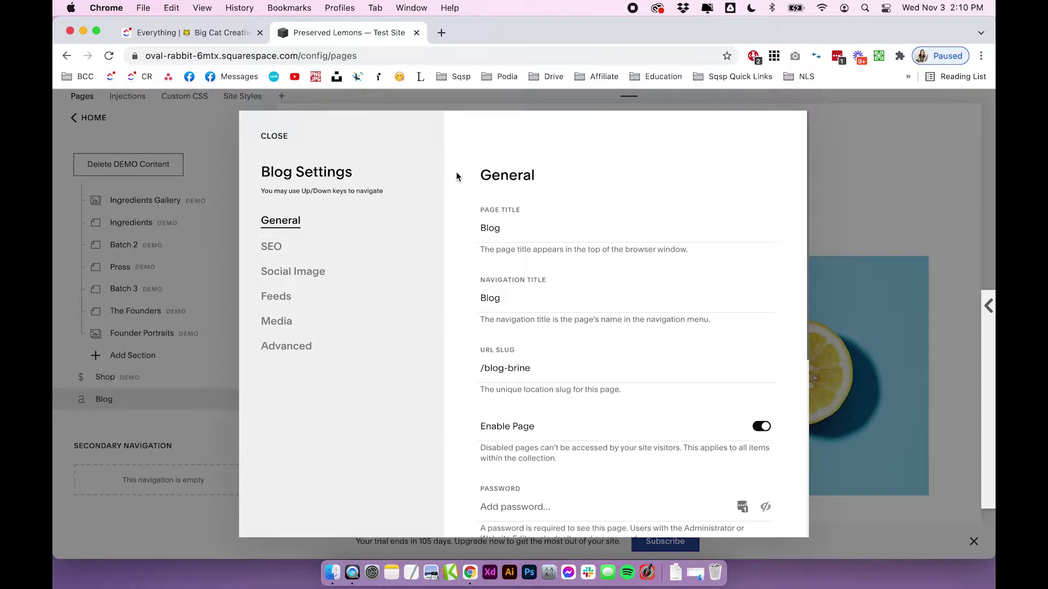
scroll(464, 176, down, 5)
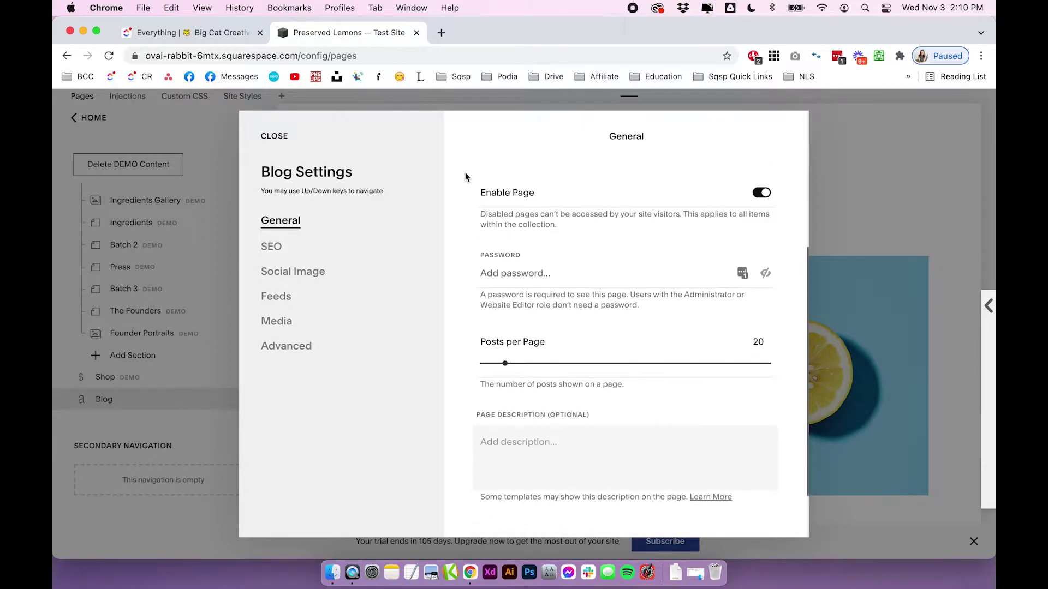
scroll(468, 264, down, 2)
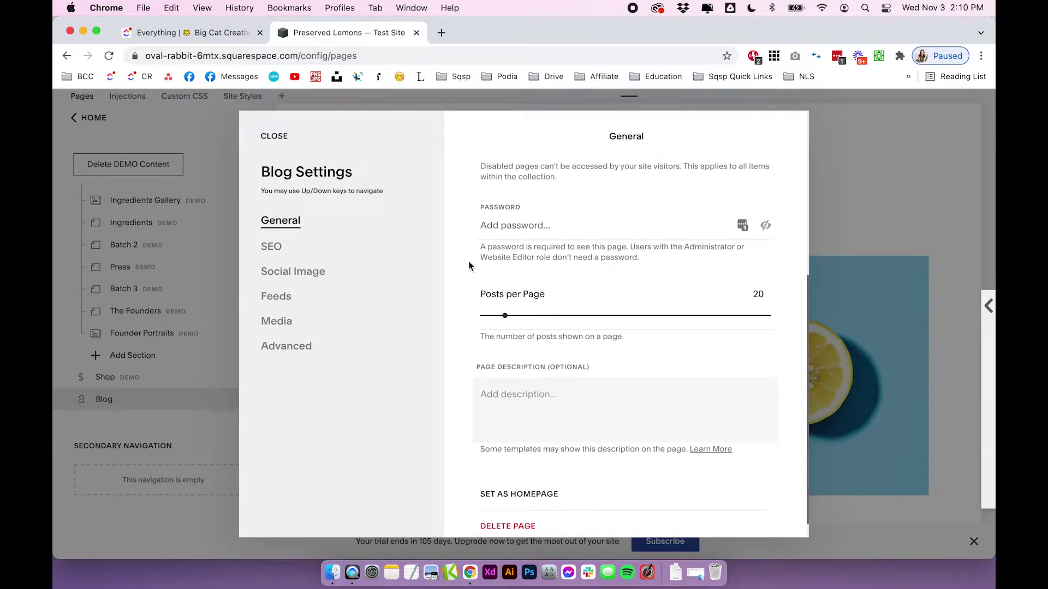
scroll(468, 261, down, 1)
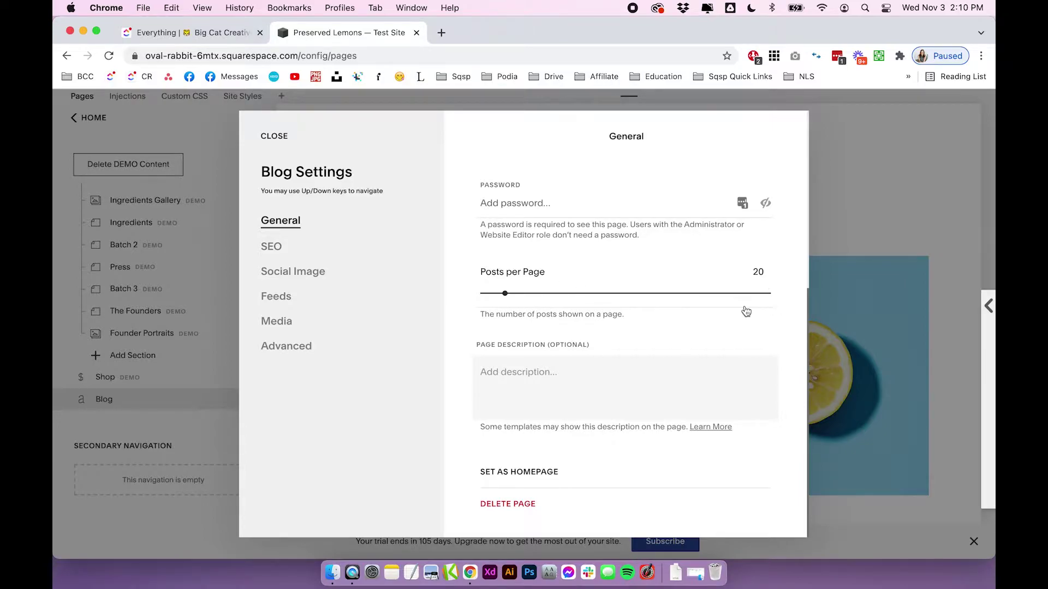
- Check the Post Display choices in the blog's advanced settings, leaving Excerpt selected, and close the settings
click(285, 347)
click(513, 225)
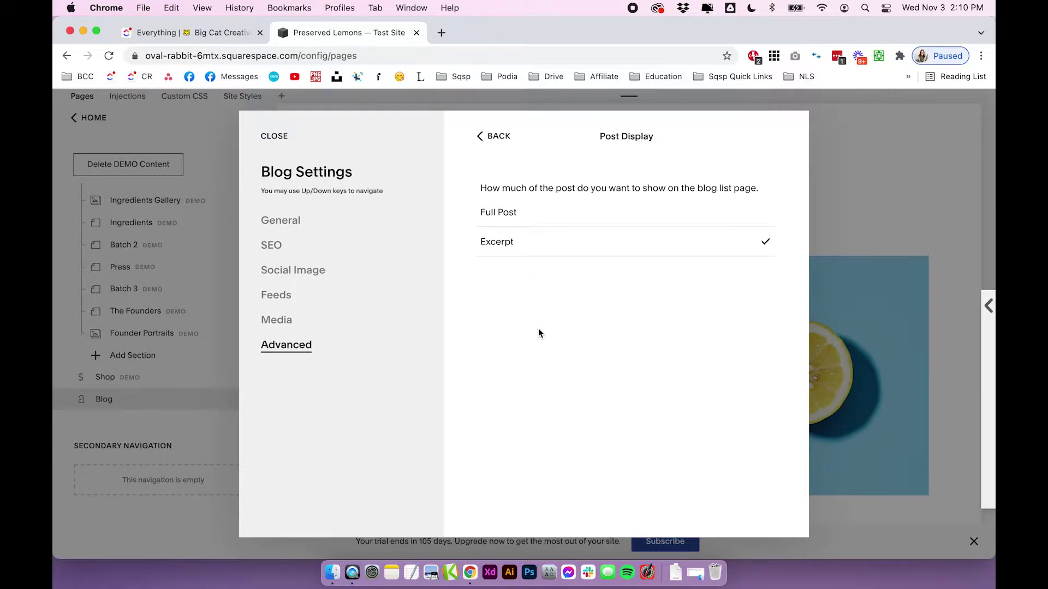
click(275, 136)
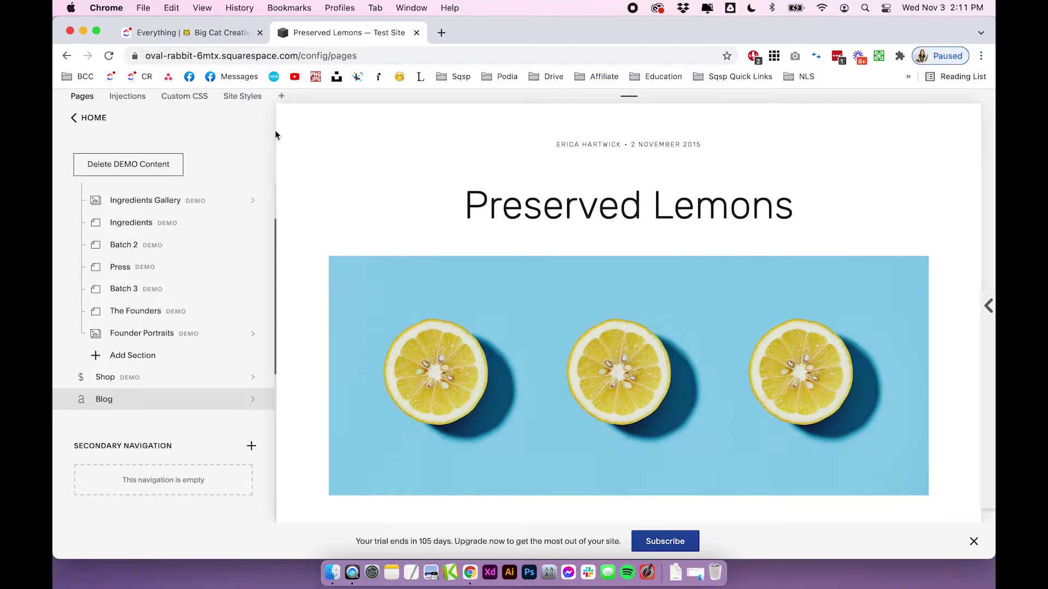
- Create a new index page named Blog in the primary navigation
scroll(457, 252, down, 1)
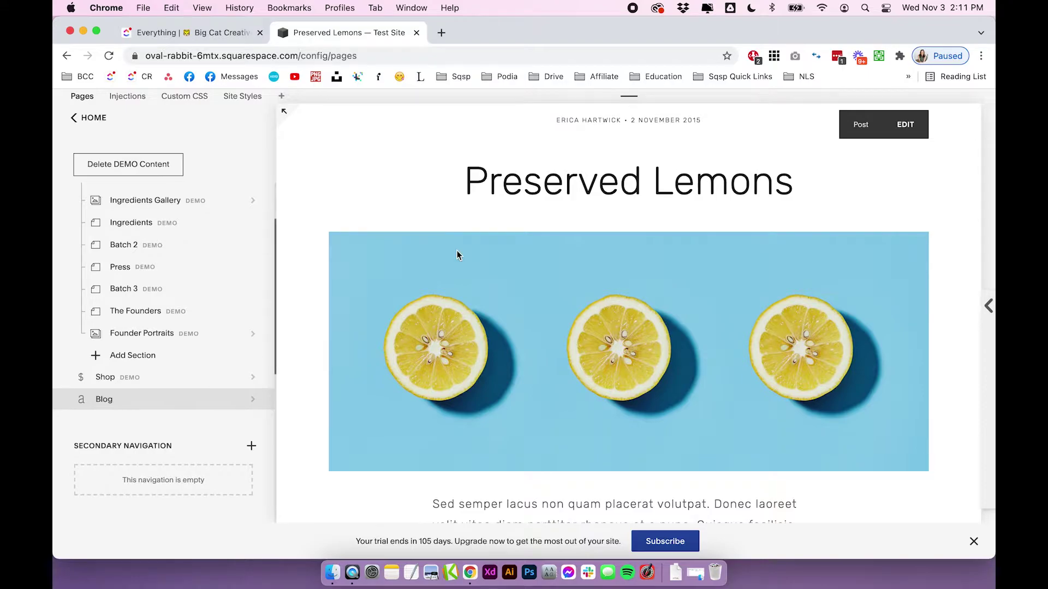
scroll(546, 246, down, 2)
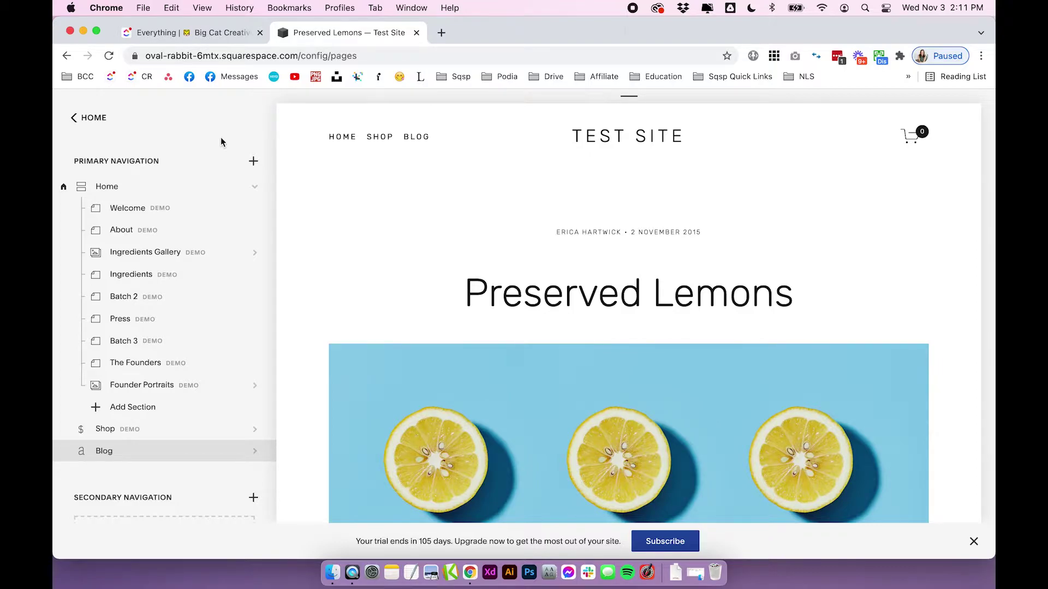
click(255, 164)
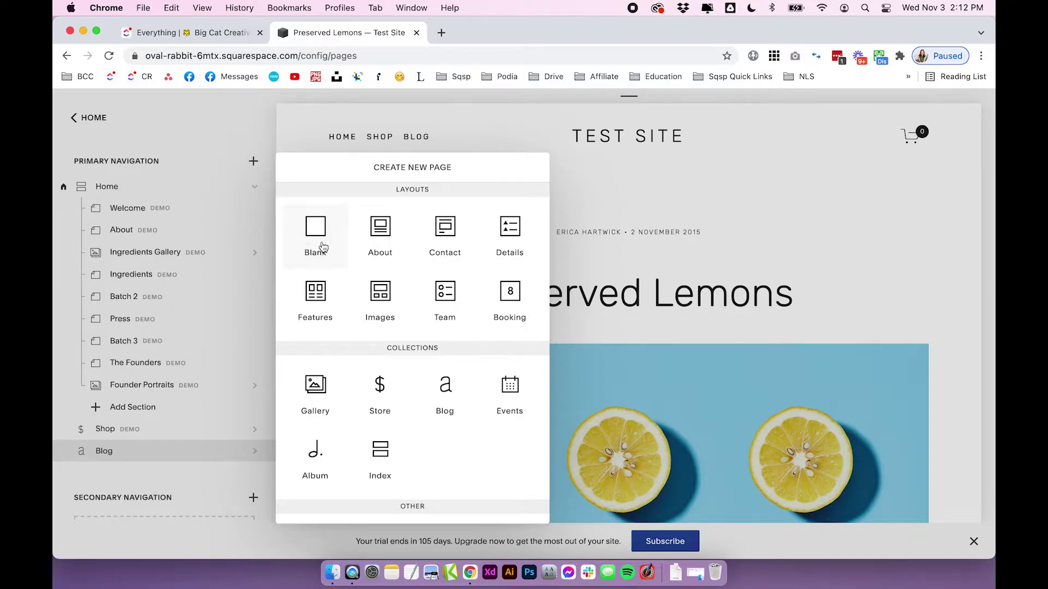
click(404, 465)
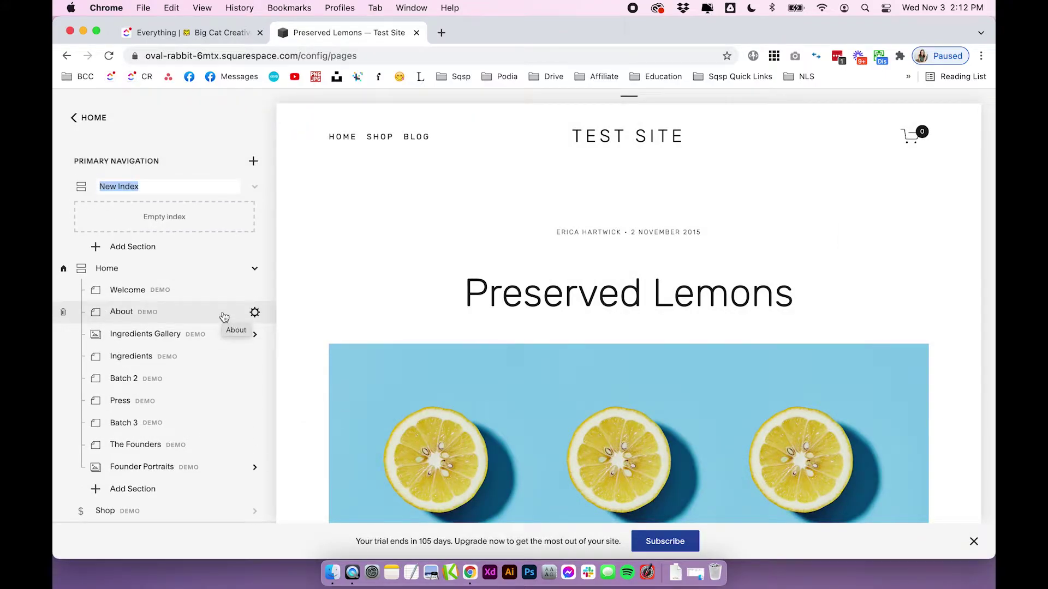
text(B)
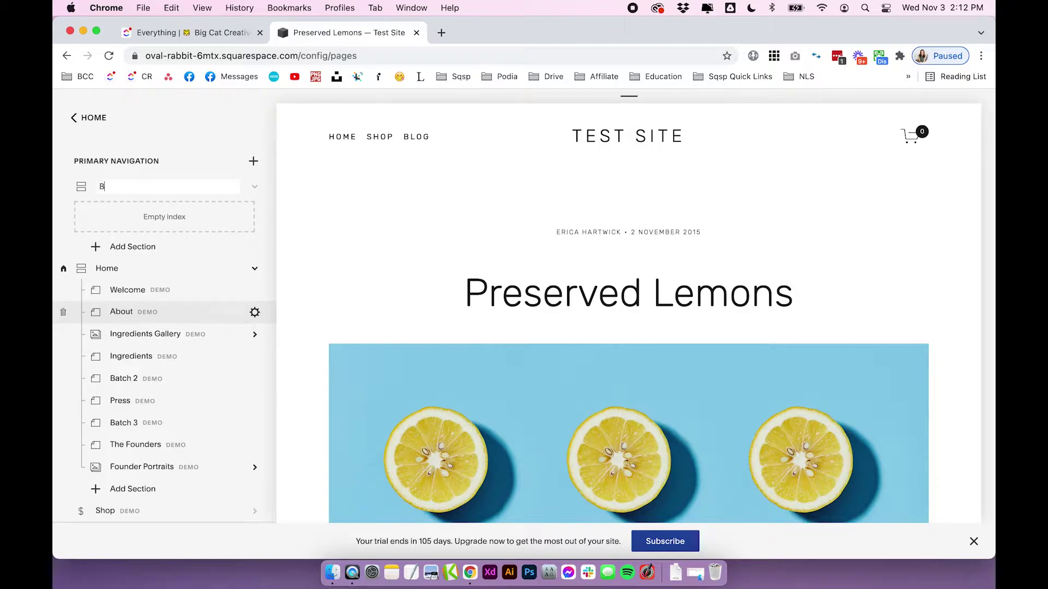
click(145, 170)
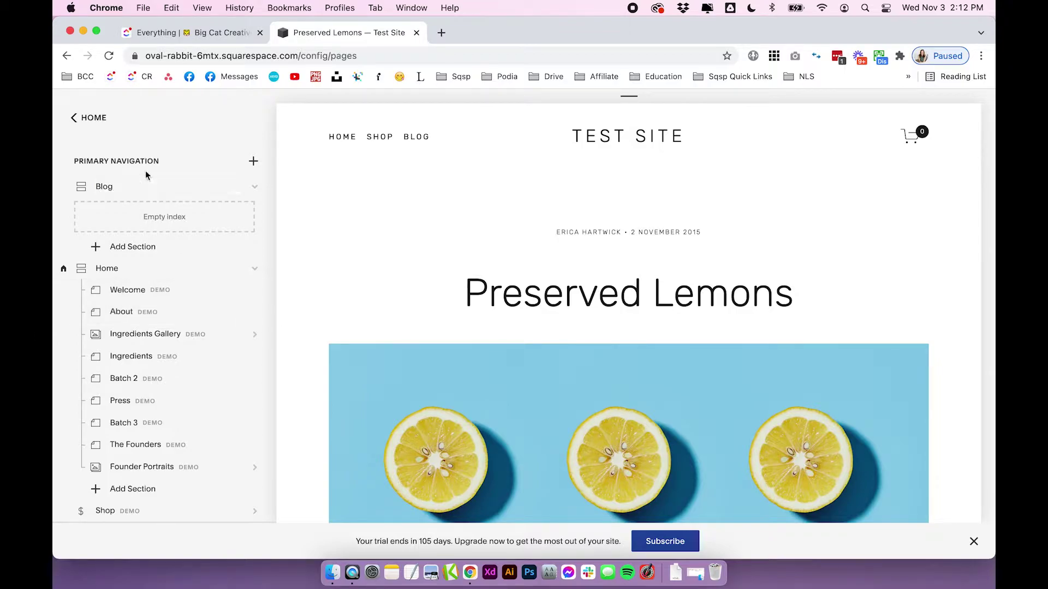
- Move the original Blog page to the Not Linked section and set its page title to Blog Post Archive
scroll(147, 185, down, 2)
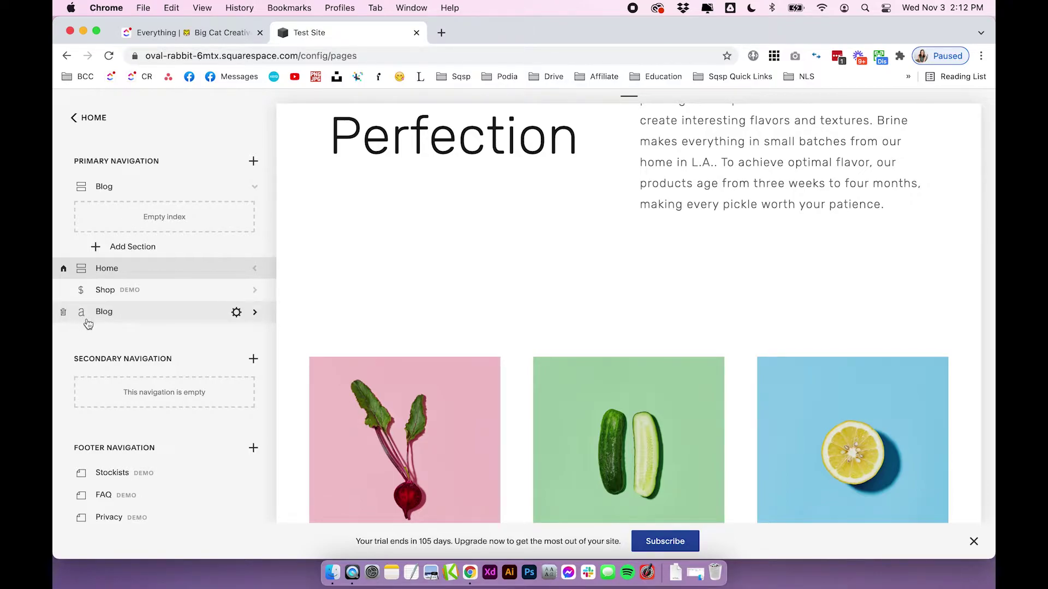
drag(121, 319, 112, 295)
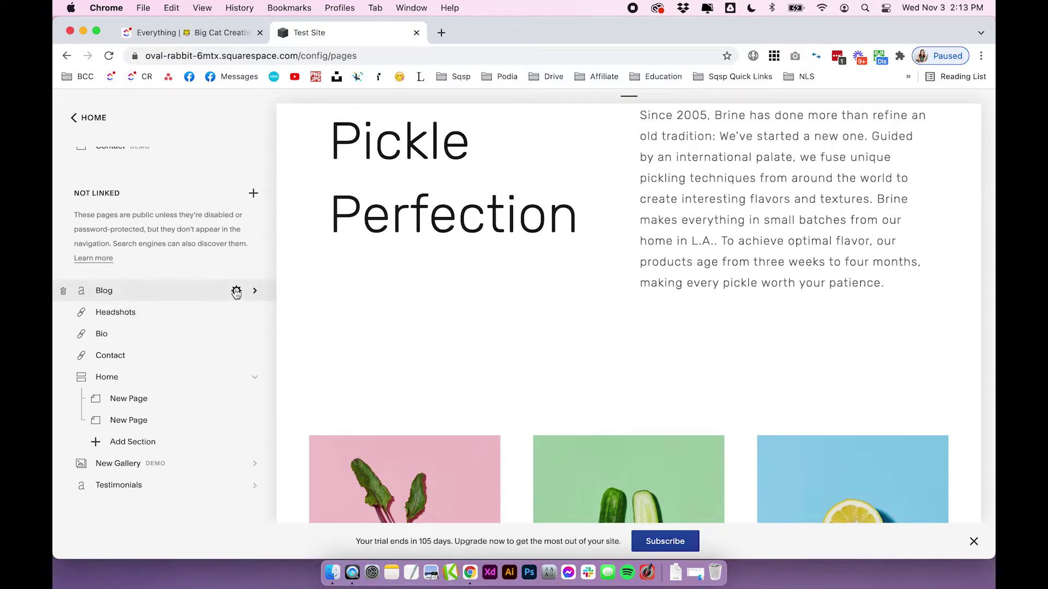
click(236, 291)
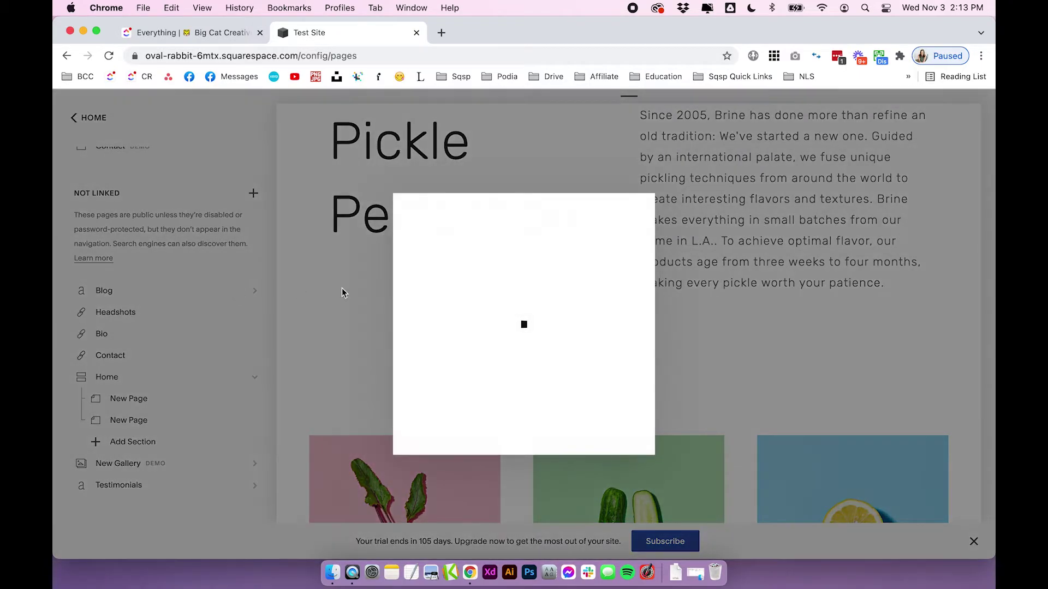
text(Blog Post Archive)
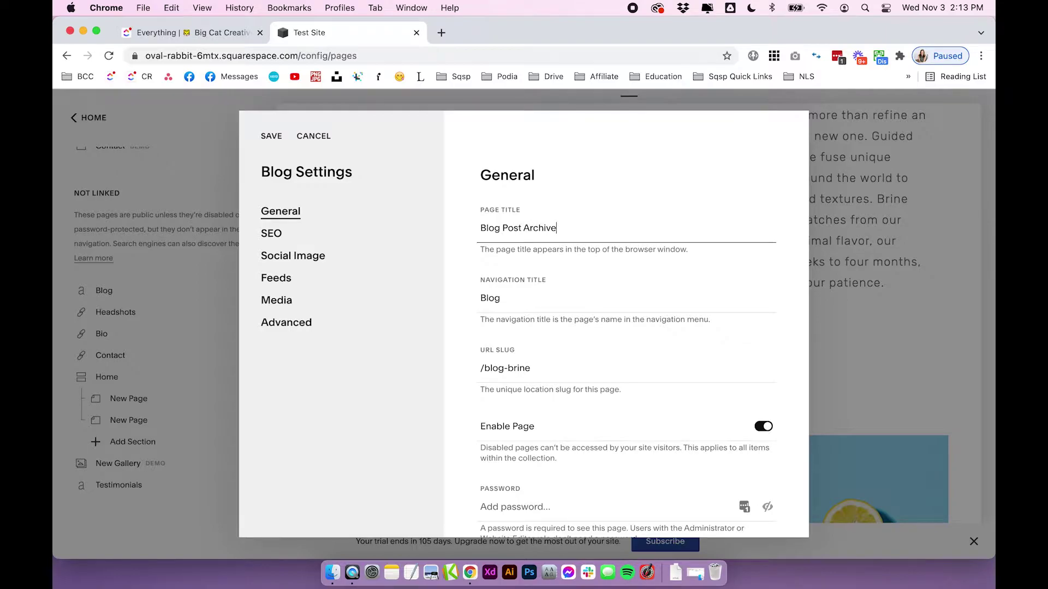
key(super+a)
key(super+c)
- Set the navigation title to Blog Post Archive, end the URL slug with post-archive, and save the blog settings
double_click(506, 299)
key(super+v)
double_click(527, 370)
text(post-archive)
click(626, 189)
click(272, 136)
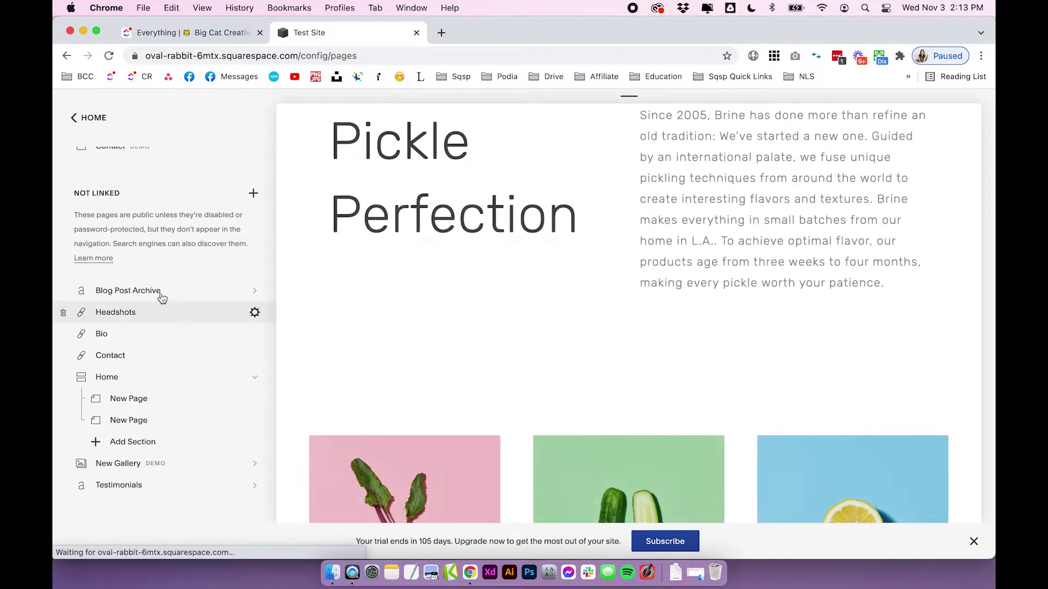
- Open the Blog Post Archive page and look over its post grid in the preview
click(131, 295)
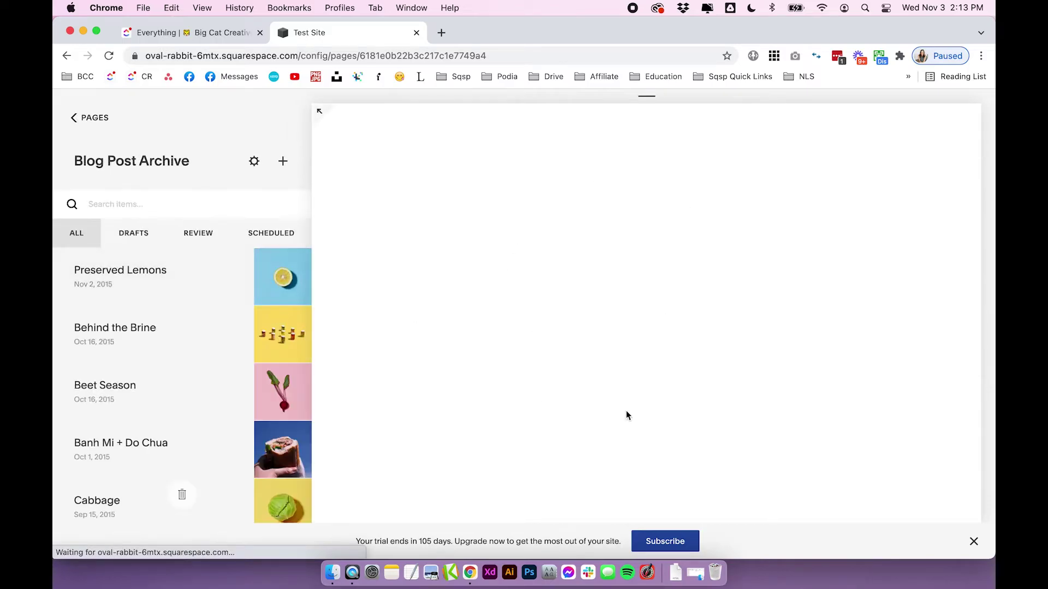
scroll(561, 257, down, 10)
scroll(554, 256, up, 10)
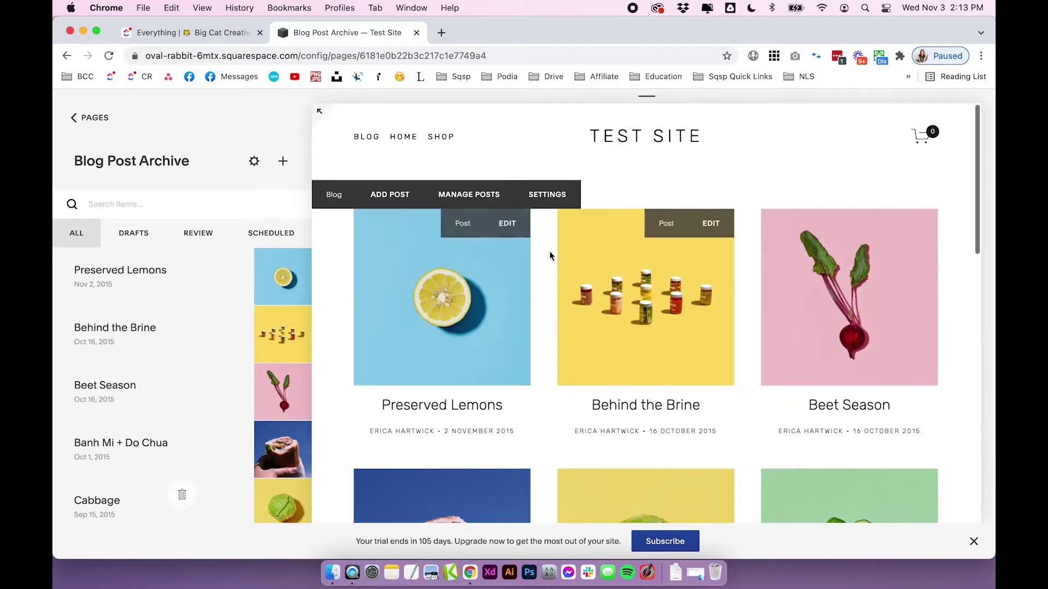
- Return to the page list and add four blank sections to the empty Blog index page
click(104, 122)
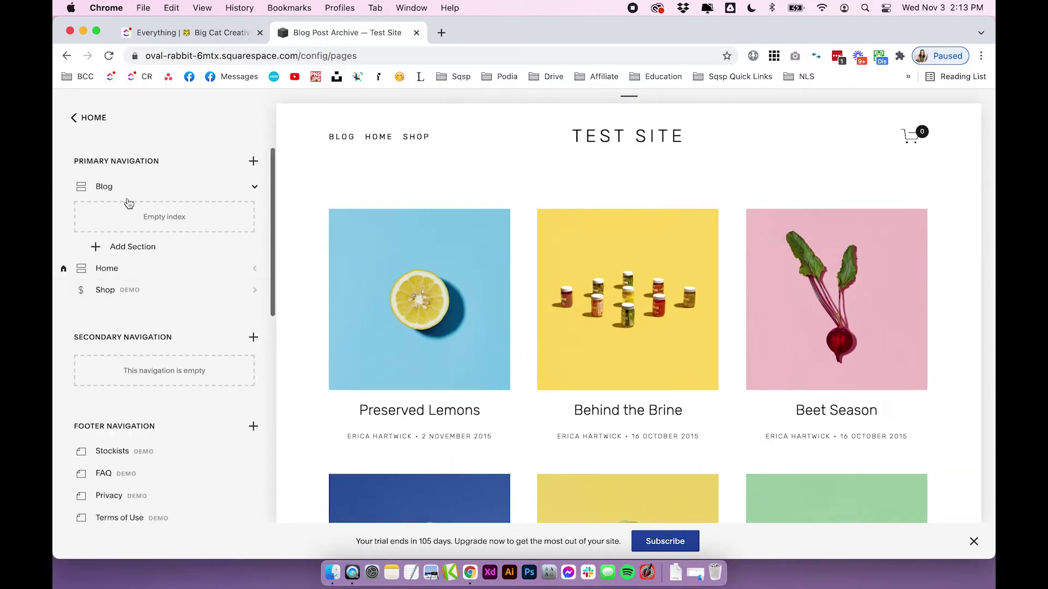
click(118, 189)
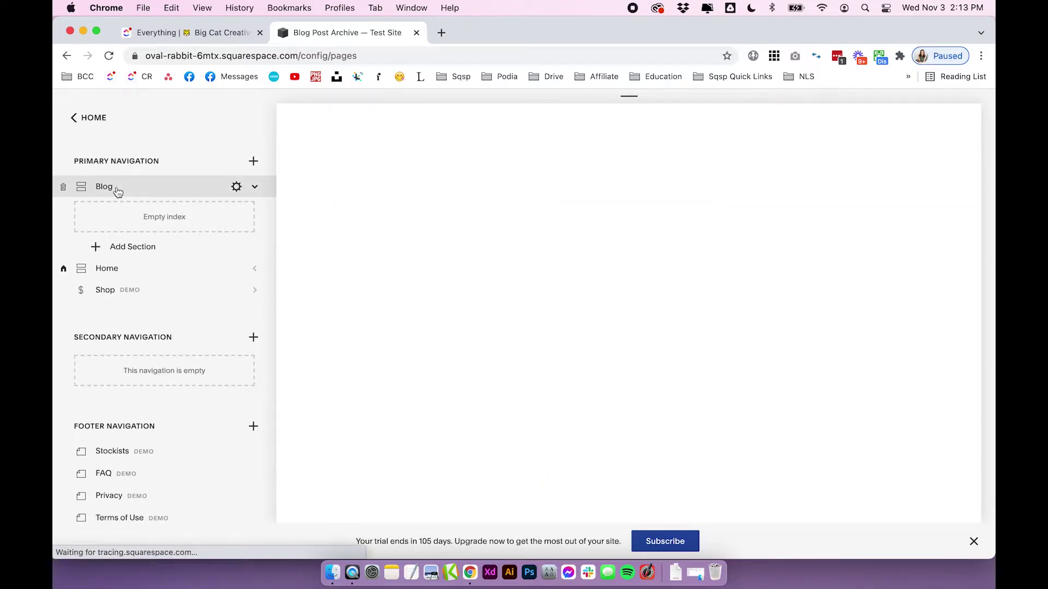
click(133, 249)
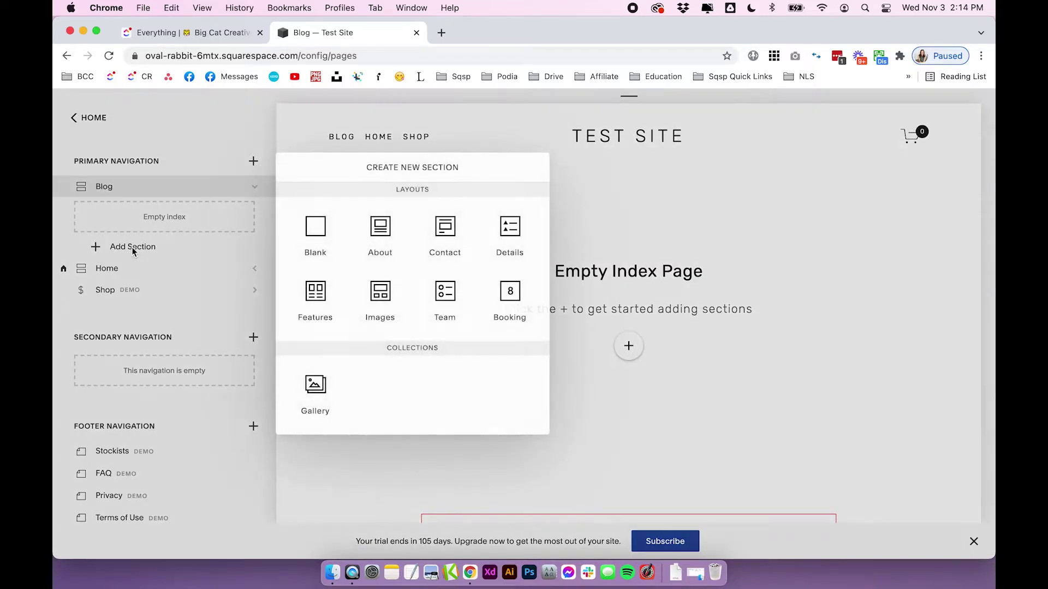
click(318, 240)
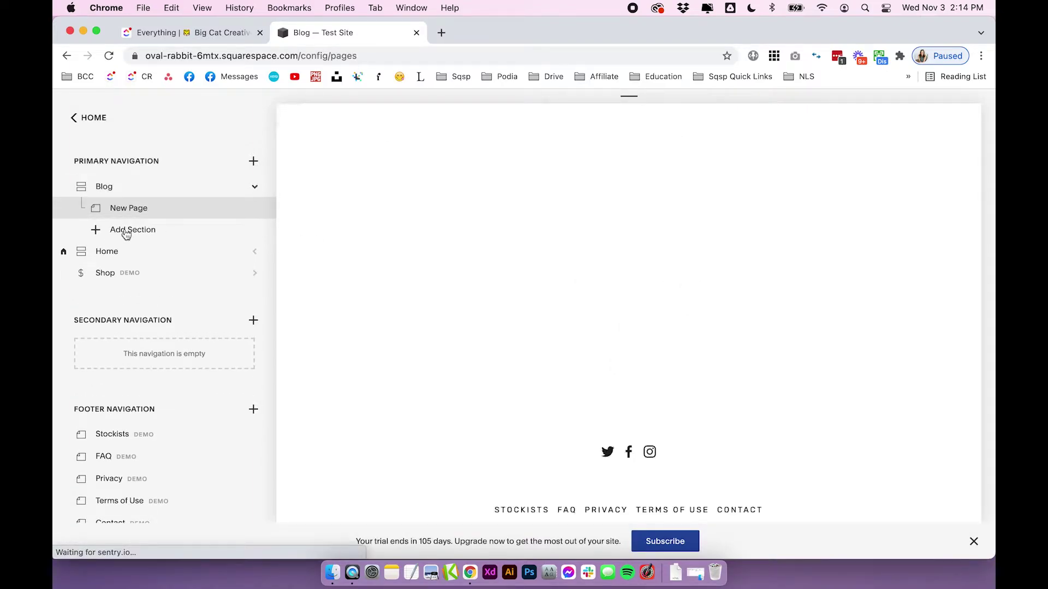
click(125, 229)
click(322, 235)
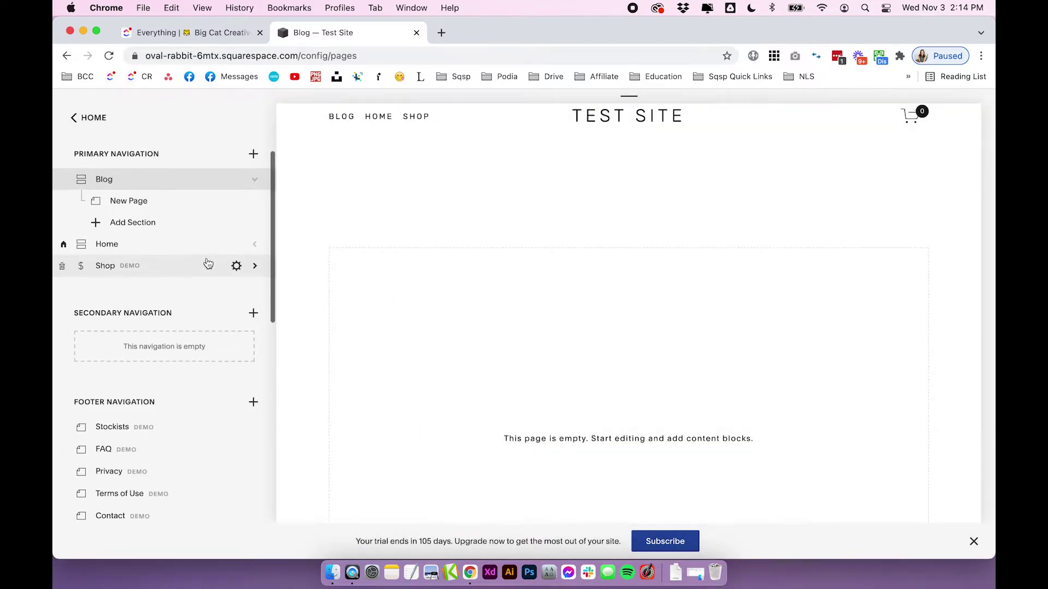
click(131, 249)
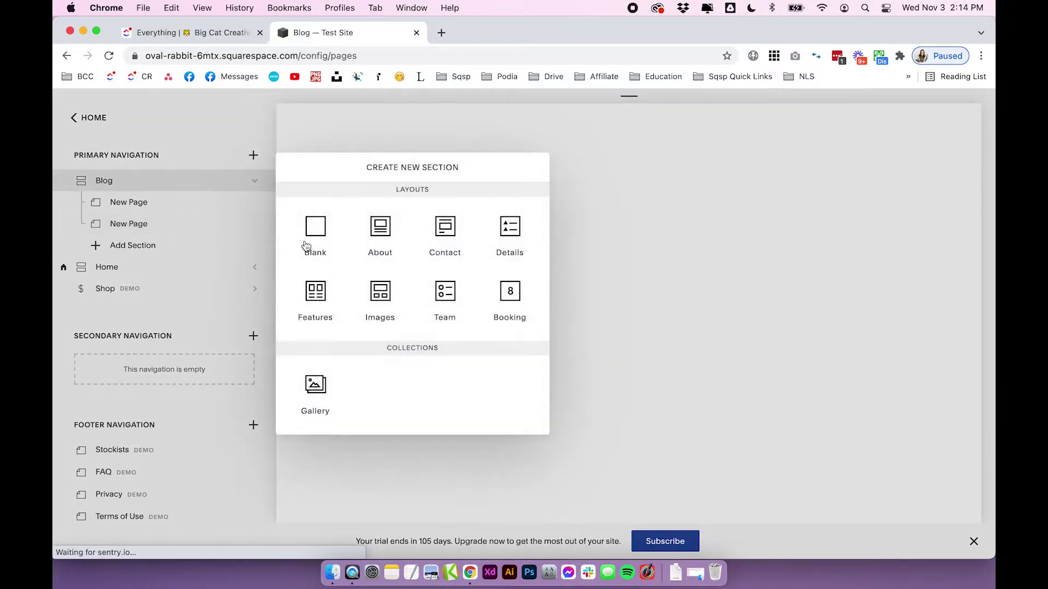
click(313, 224)
click(145, 267)
click(318, 227)
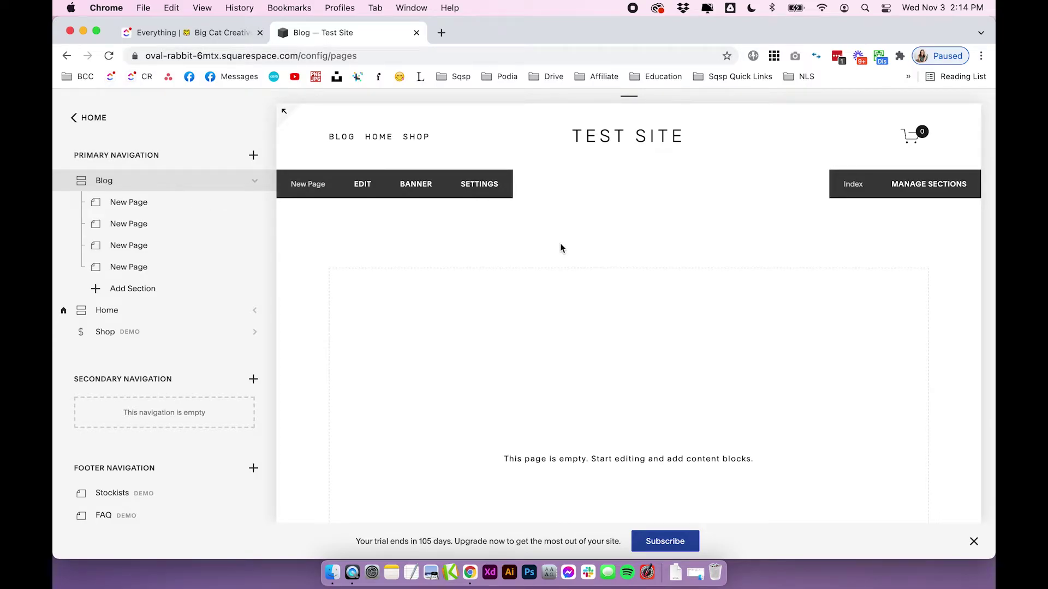
scroll(262, 353, down, 10)
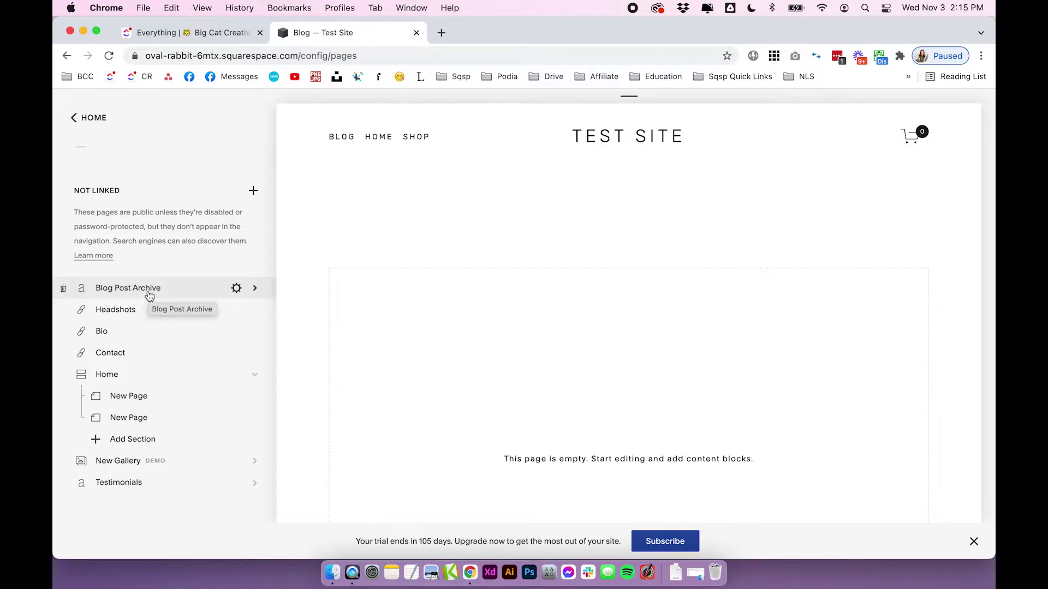
scroll(149, 296, up, 10)
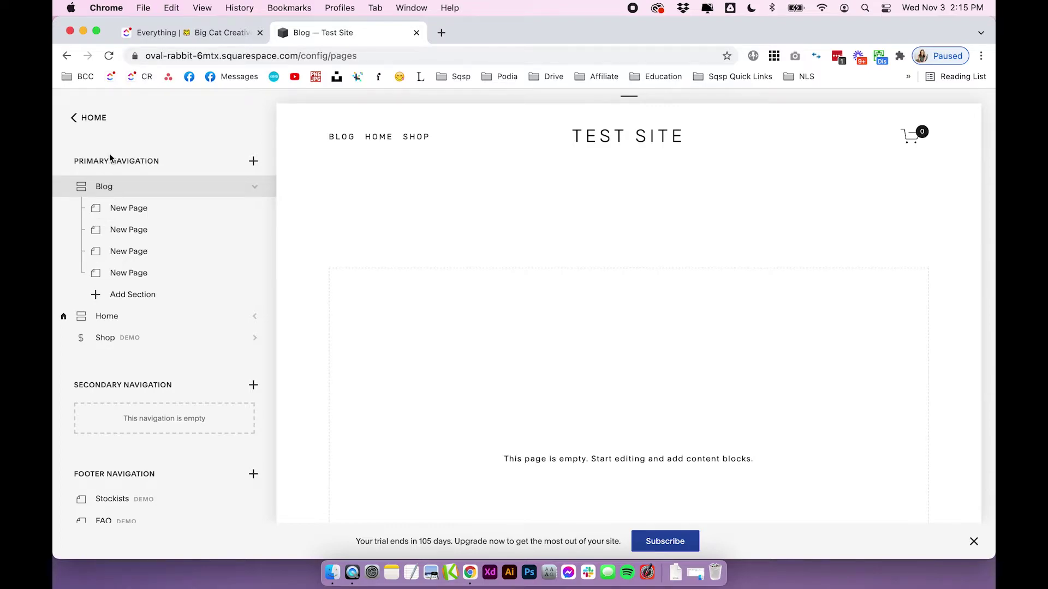
- Switch to the example blog page at paigebrunton.com/blog-page and look over its overall layout
click(477, 35)
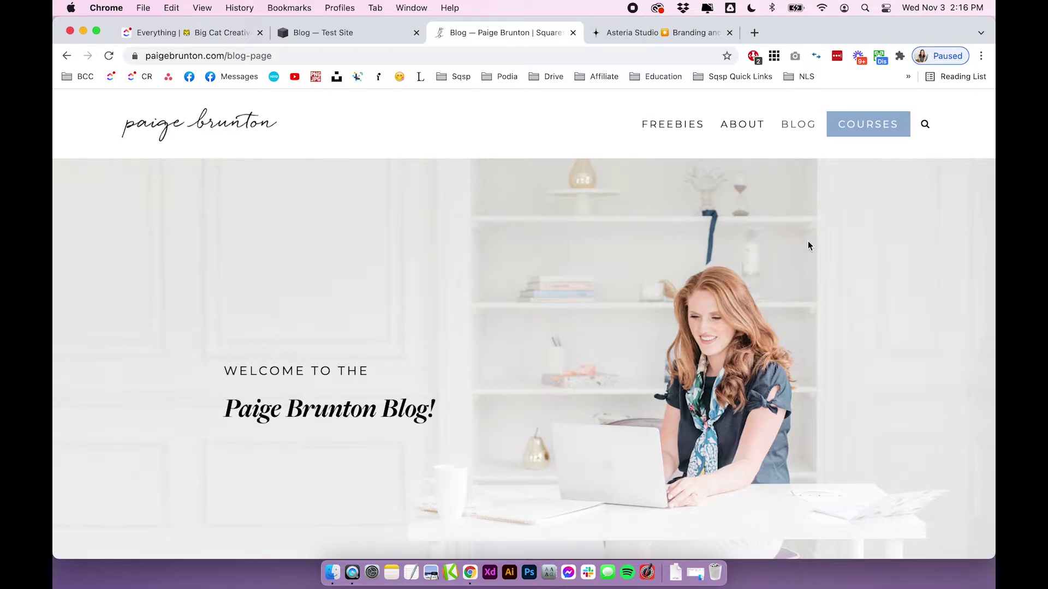
scroll(808, 242, down, 2)
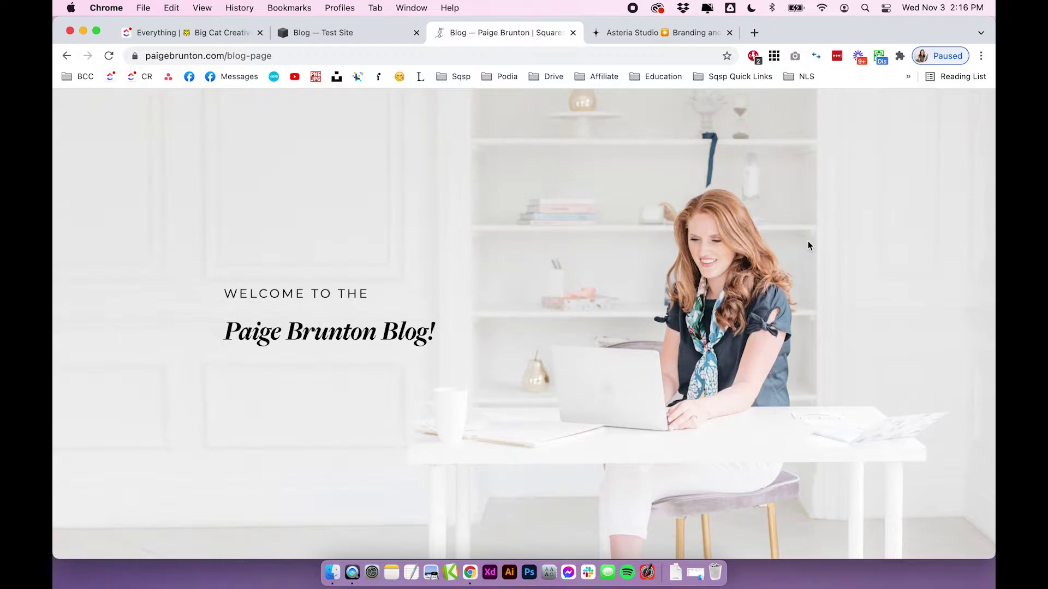
scroll(808, 245, up, 2)
scroll(807, 246, down, 10)
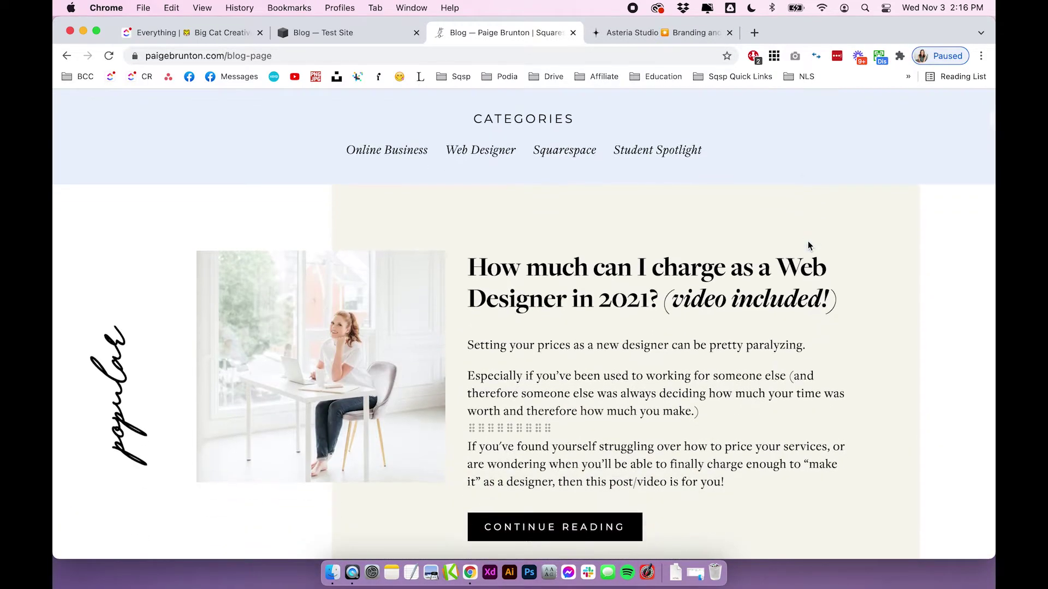
scroll(809, 245, down, 15)
scroll(809, 245, up, 20)
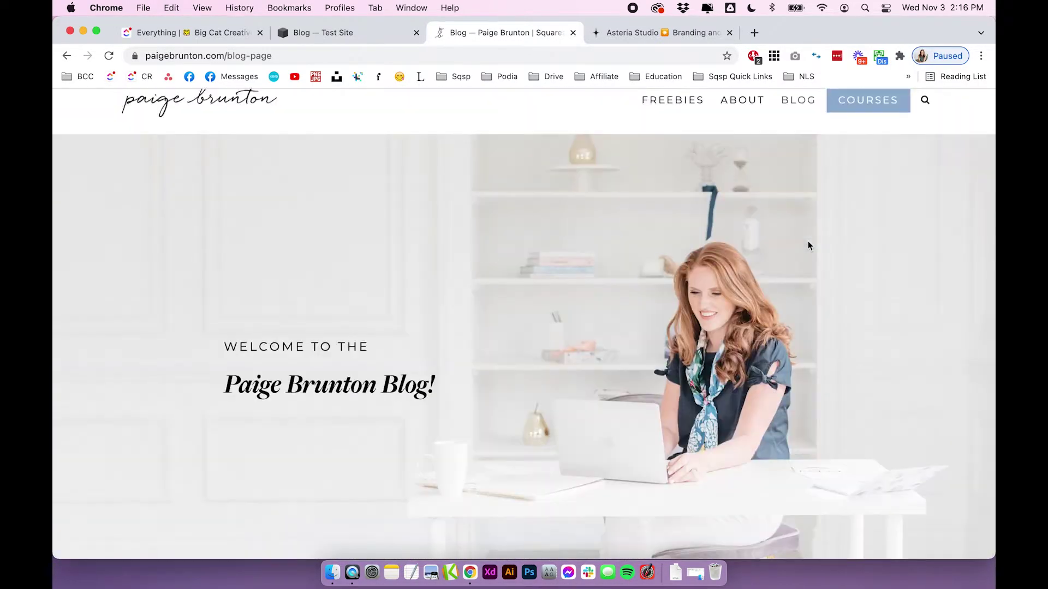
scroll(808, 246, down, 1)
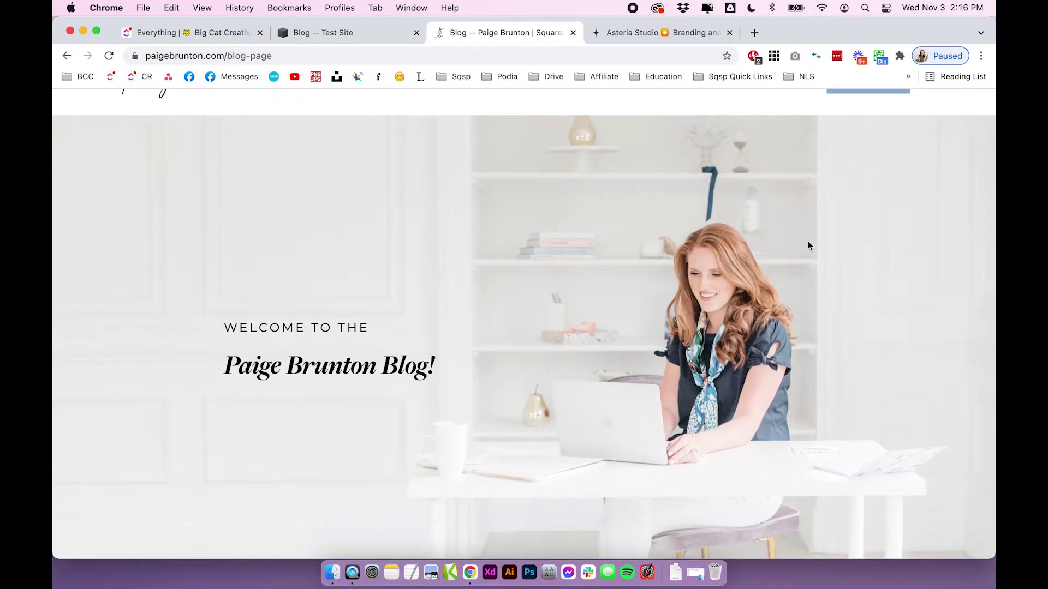
scroll(808, 246, down, 2)
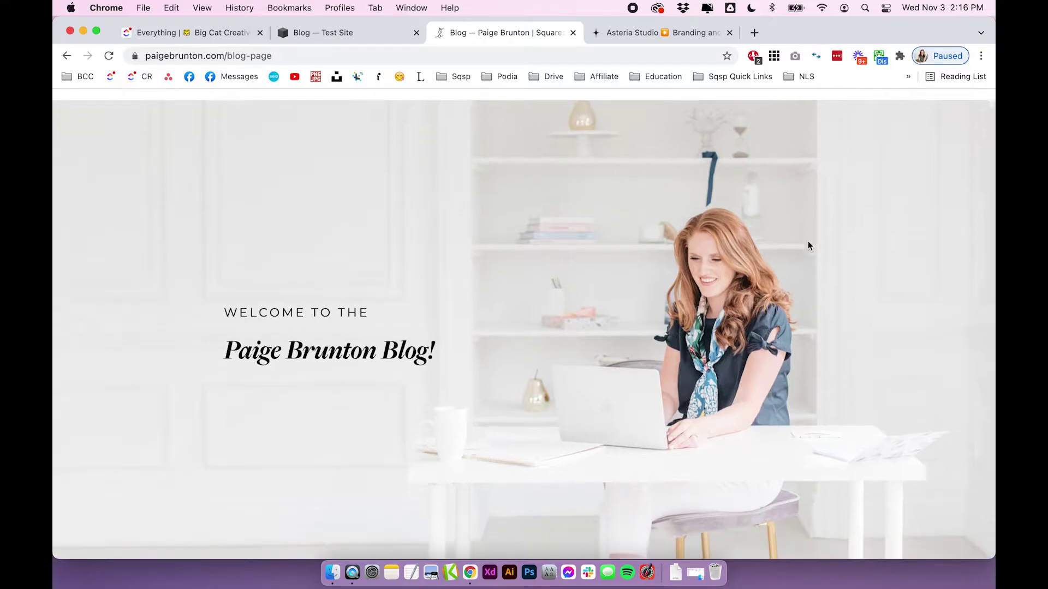
- Examine the example page's welcome banner text, category links and featured popular post section
drag(252, 276, 526, 344)
click(554, 347)
scroll(562, 319, down, 8)
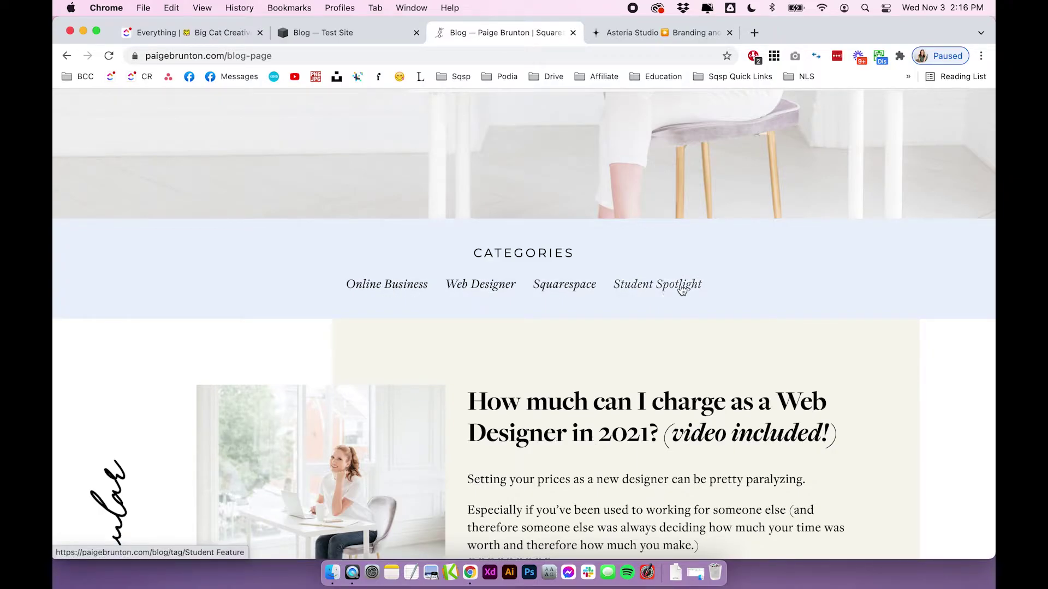
scroll(250, 284, down, 5)
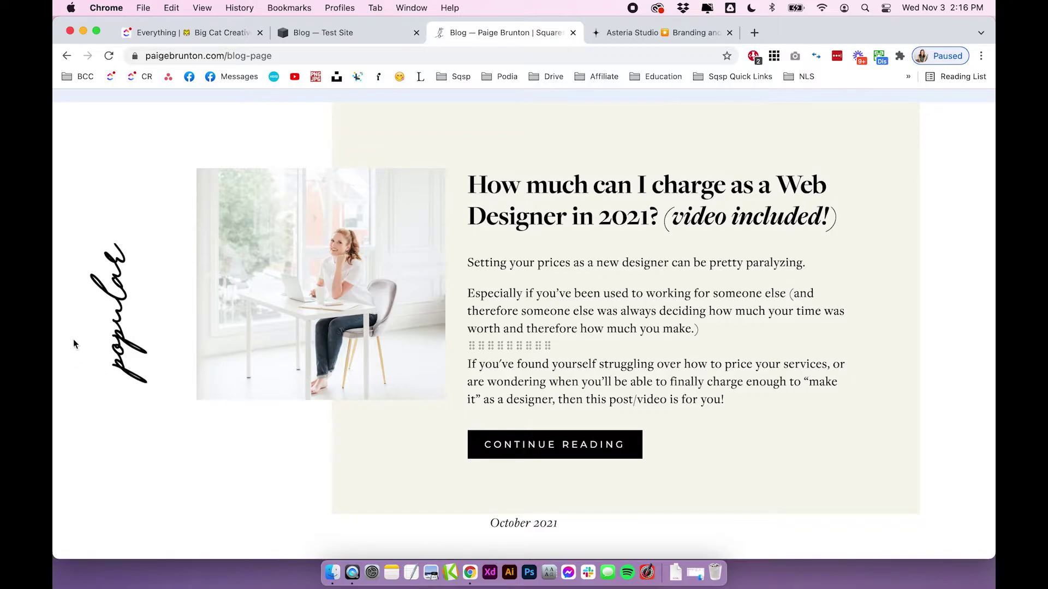
scroll(731, 415, down, 7)
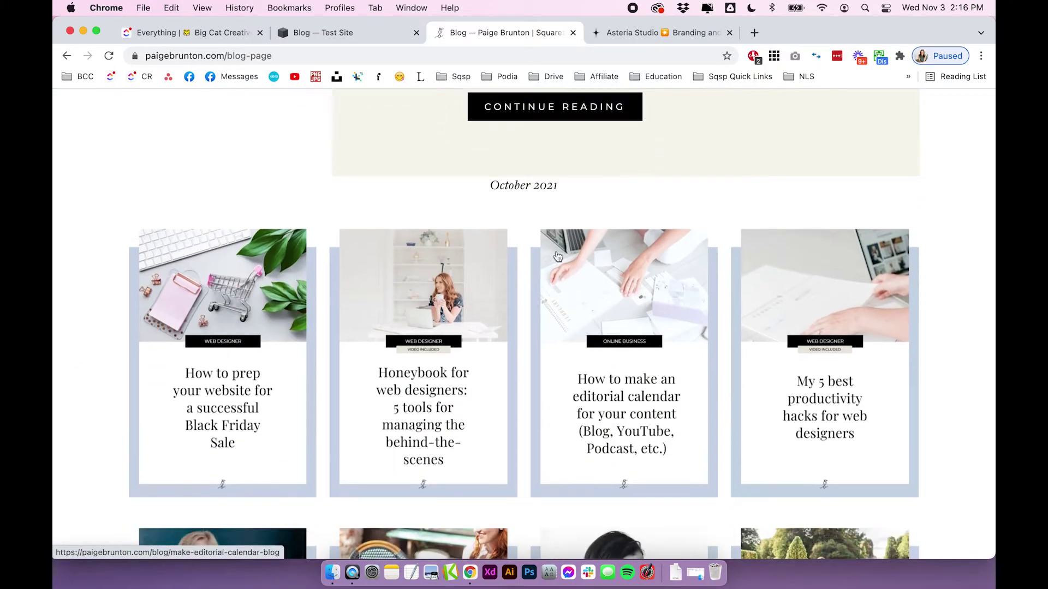
- Examine how the example page groups its posts under monthly headings such as October 2021 and September 2021
drag(484, 185, 574, 185)
click(574, 185)
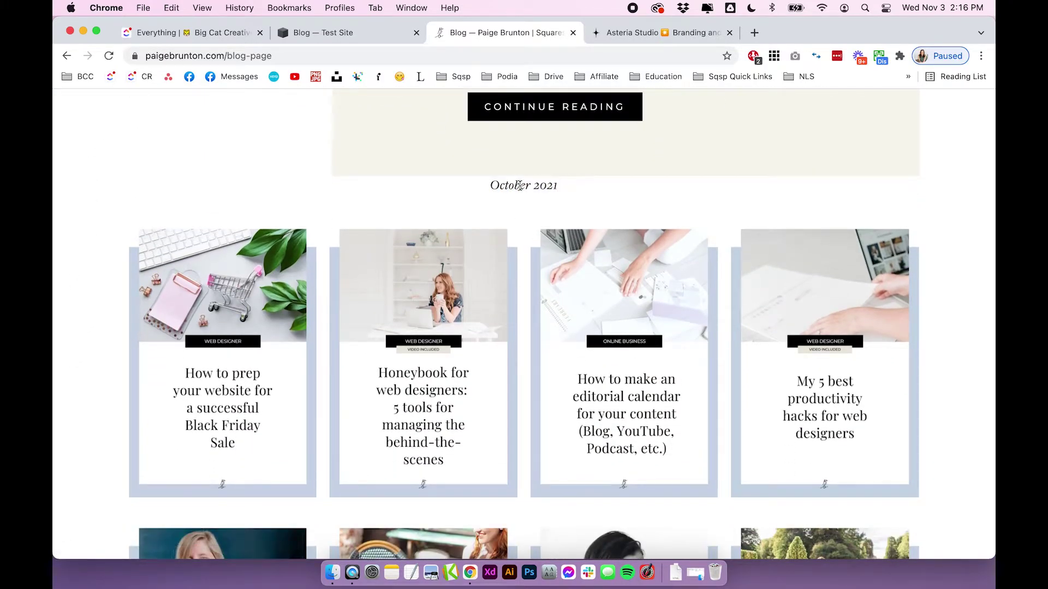
triple_click(509, 186)
click(568, 186)
scroll(475, 292, down, 15)
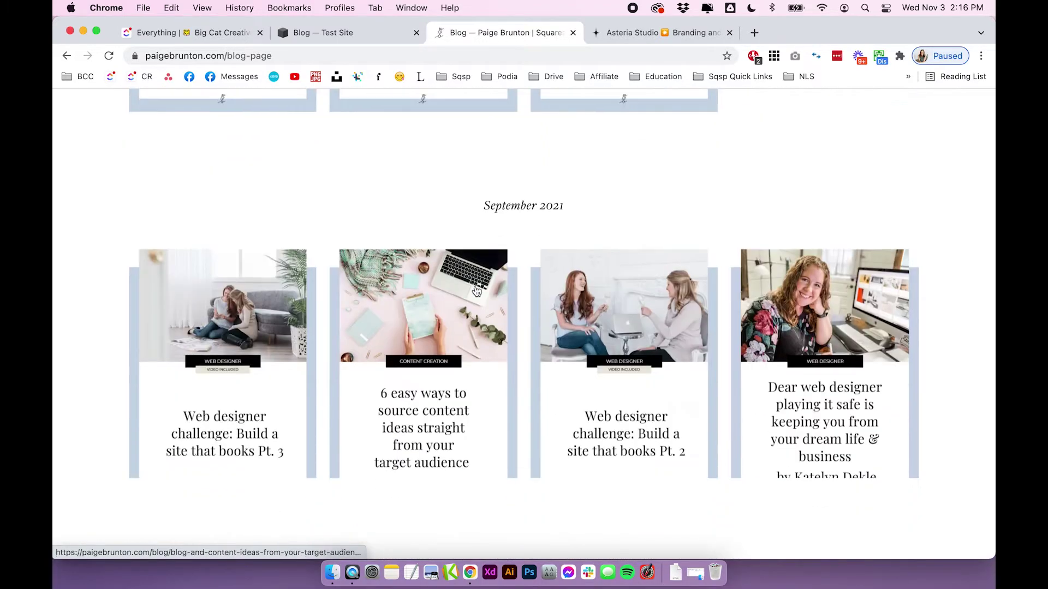
drag(473, 208, 611, 198)
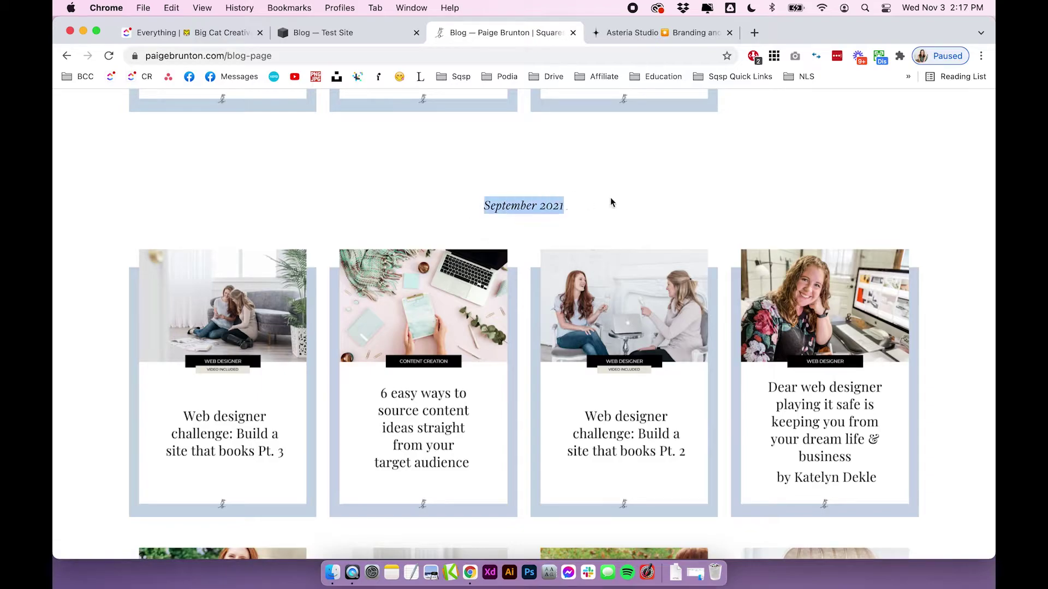
scroll(608, 198, down, 3)
scroll(608, 198, down, 15)
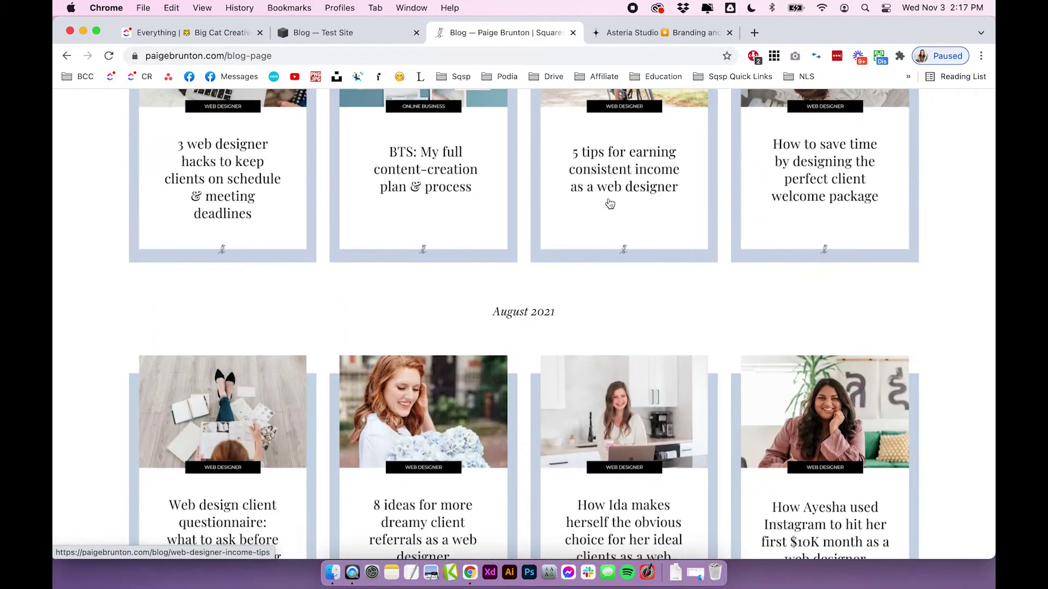
- Look over the older monthly post groups on the example page and return to its Categories links
scroll(610, 204, down, 13)
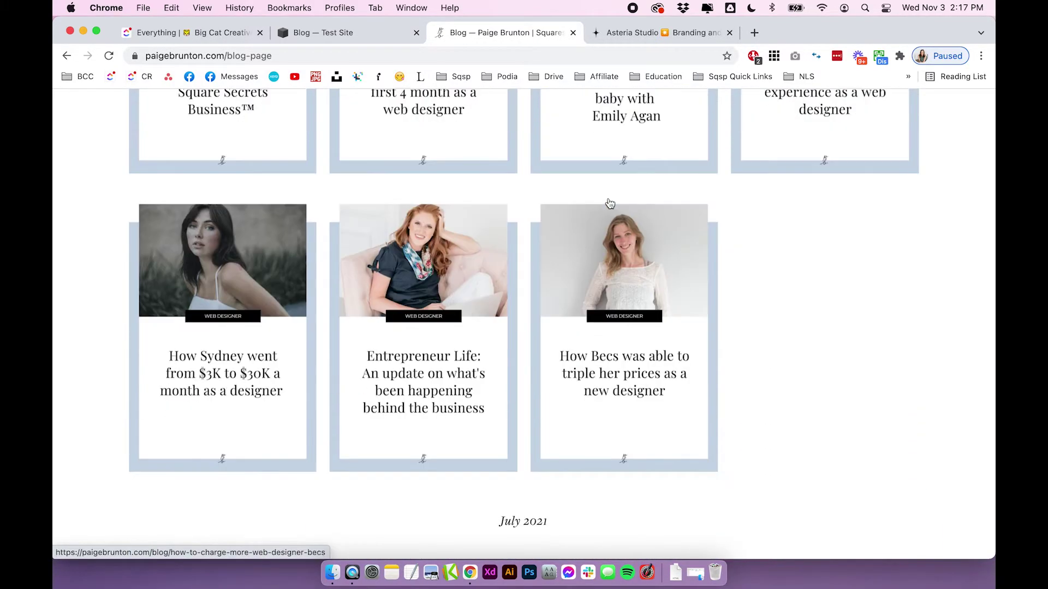
scroll(649, 270, up, 20)
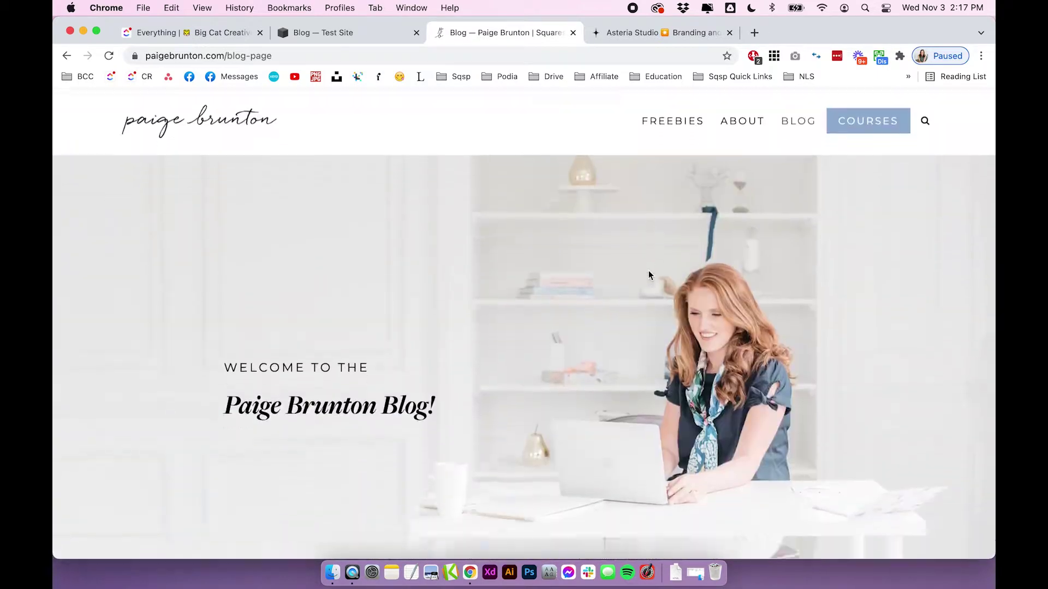
scroll(649, 273, down, 2)
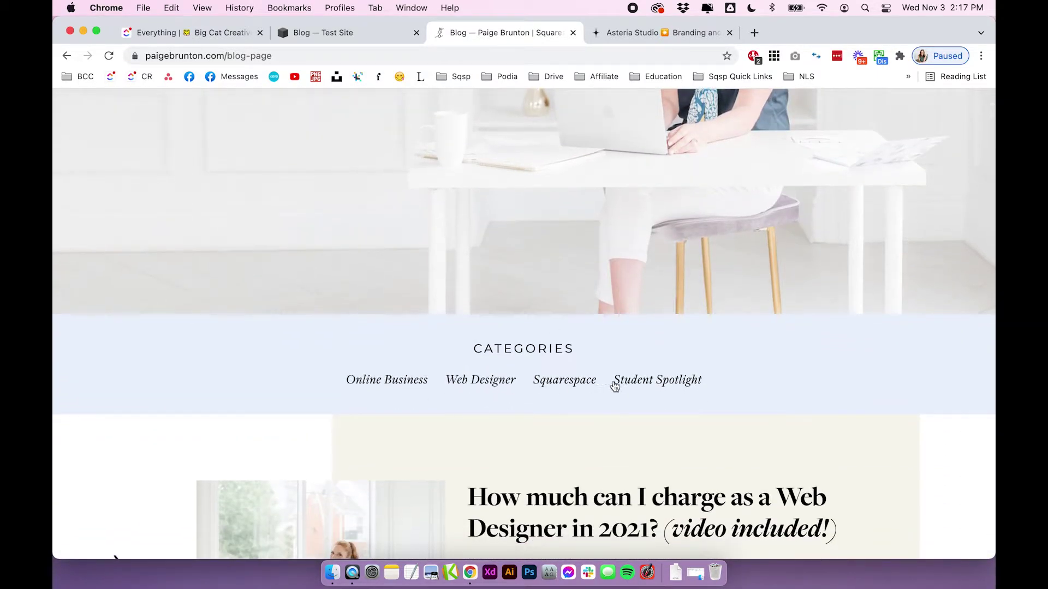
scroll(400, 257, up, 1)
scroll(404, 346, down, 1)
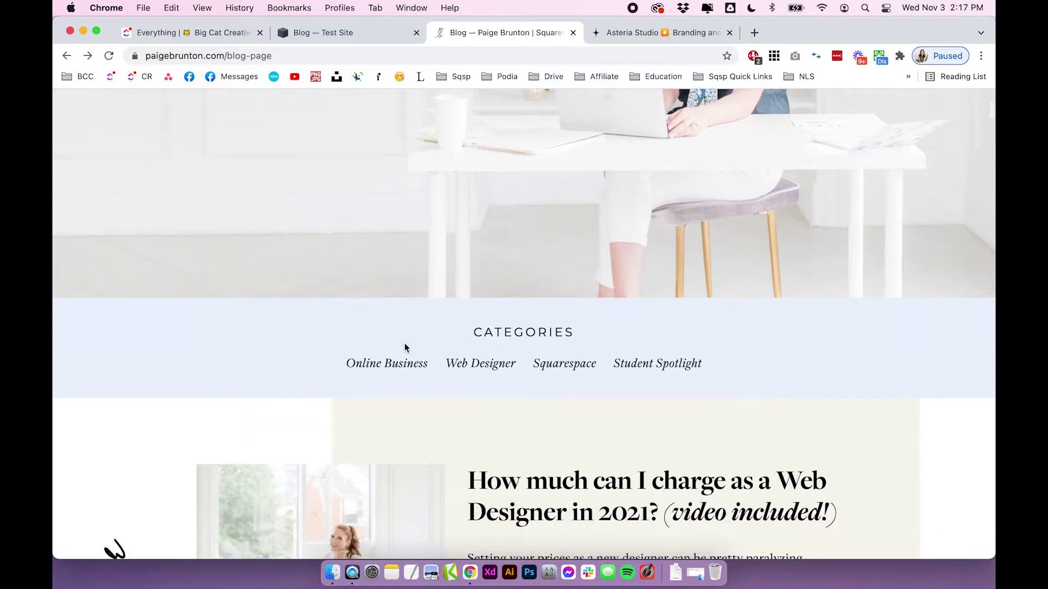
- Open the Online Business category and examine its post grid and the Older pagination link beneath it
click(387, 369)
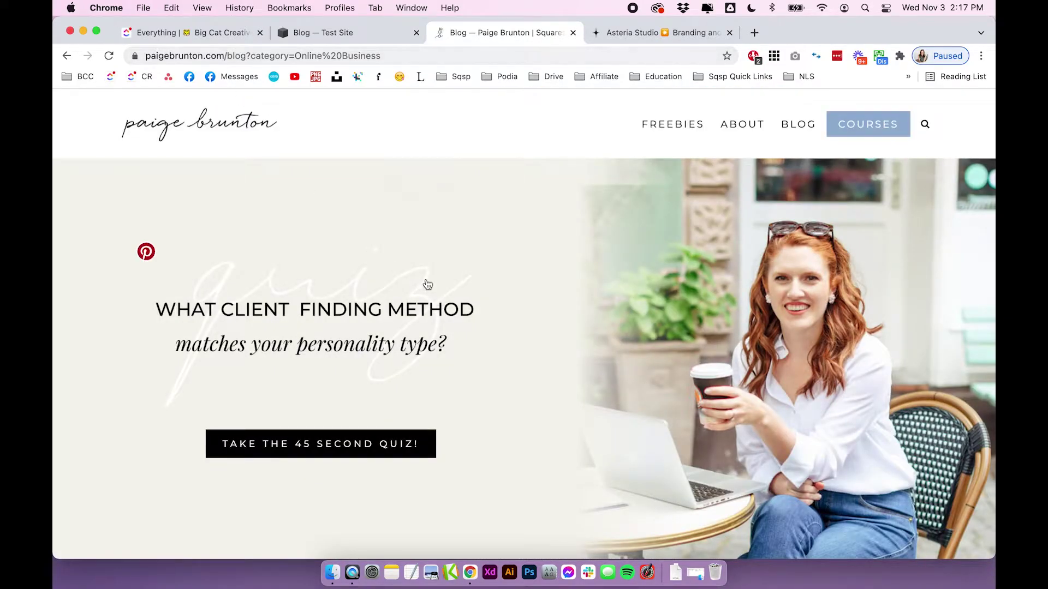
scroll(314, 405, down, 1)
scroll(555, 342, down, 3)
scroll(555, 341, down, 15)
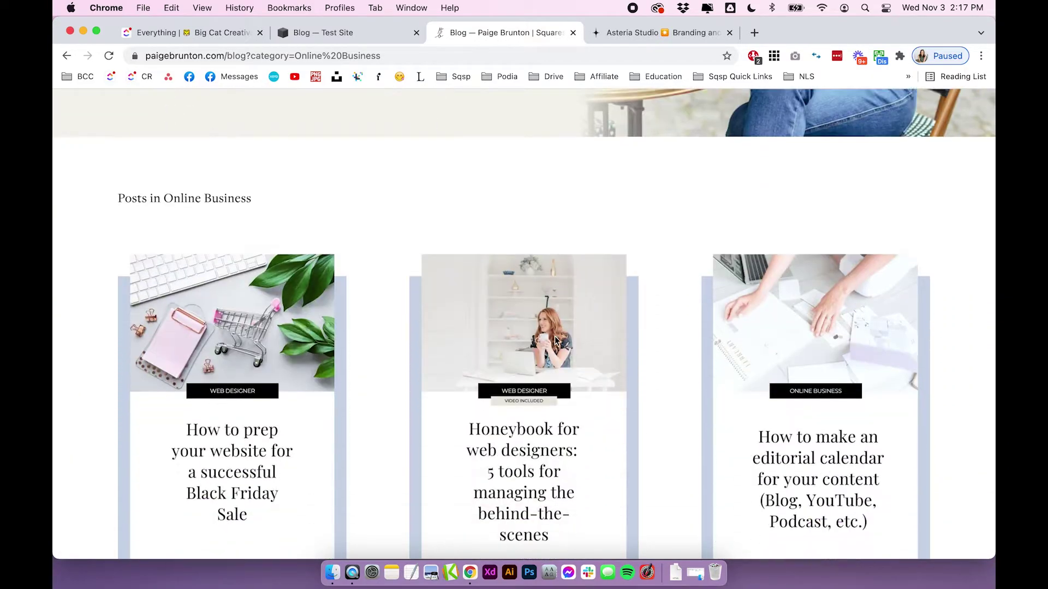
scroll(556, 342, down, 20)
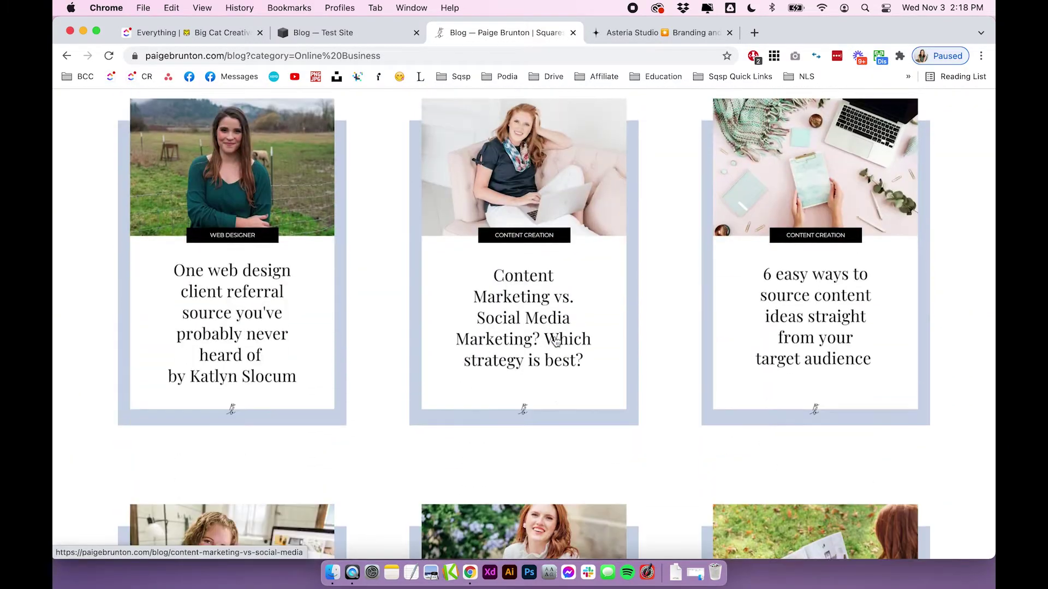
scroll(555, 341, down, 3)
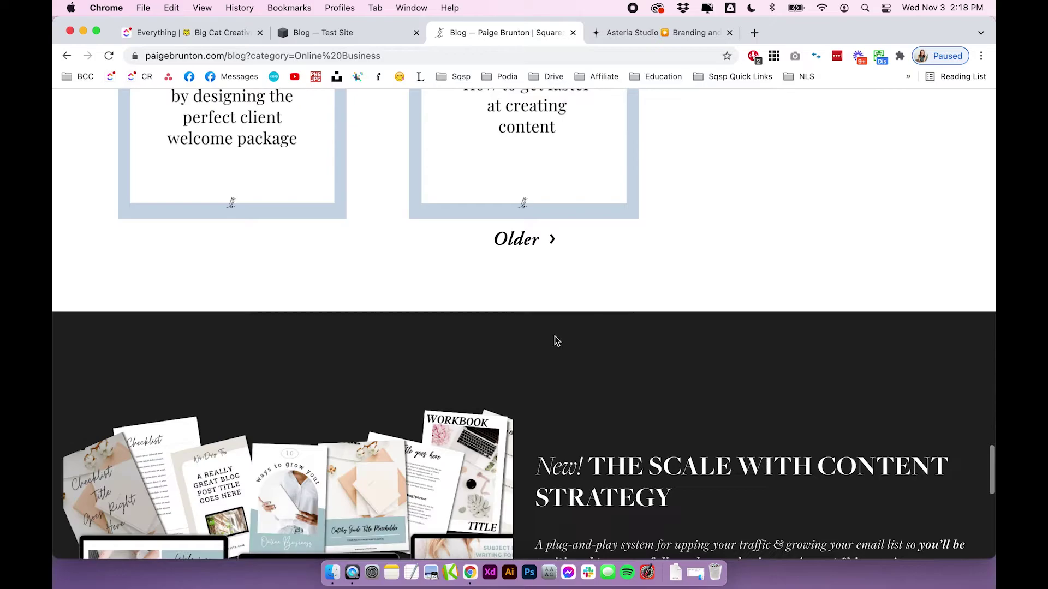
drag(460, 241, 590, 245)
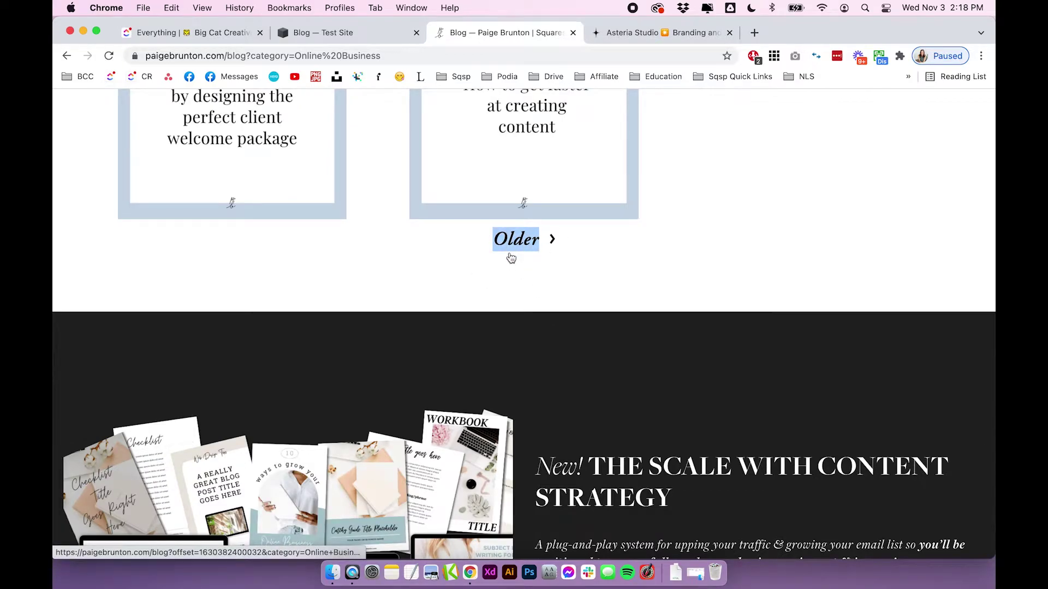
scroll(511, 259, up, 20)
- Switch to the Asteria Studio journal page and examine its header and featured post banner
click(627, 34)
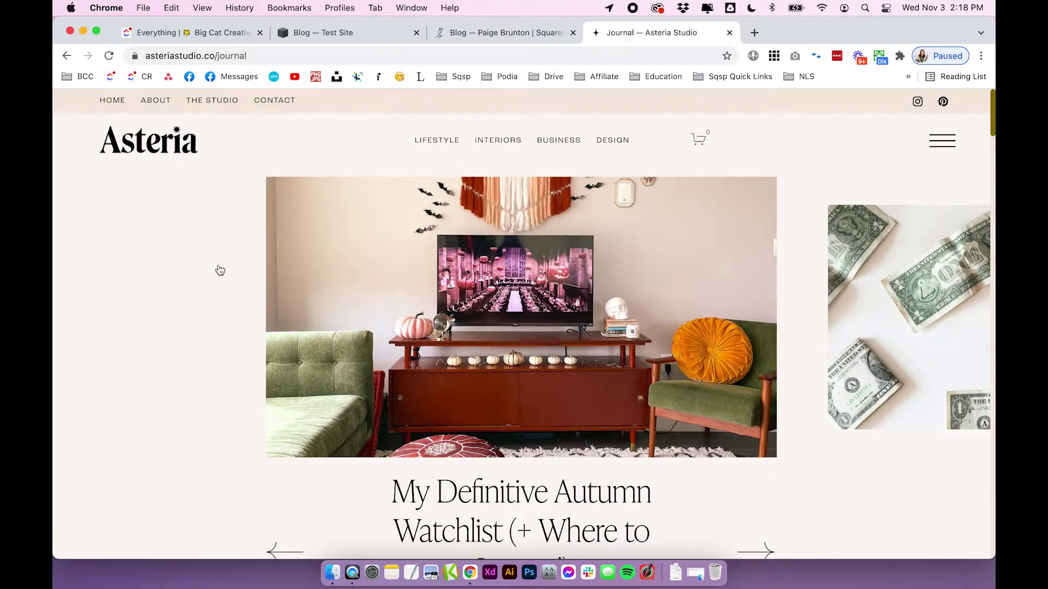
scroll(182, 279, down, 3)
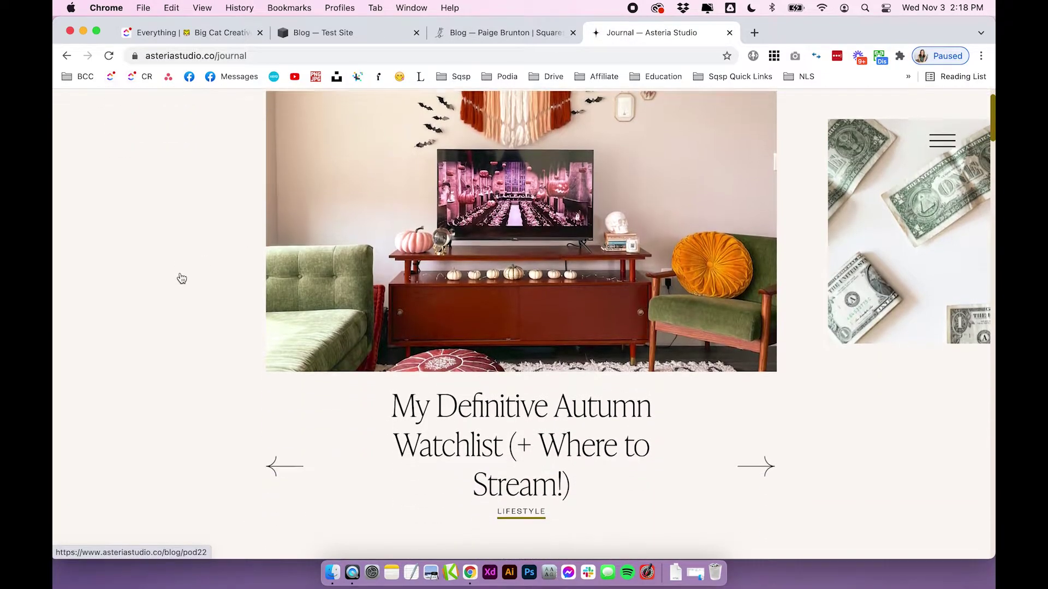
scroll(182, 278, up, 2)
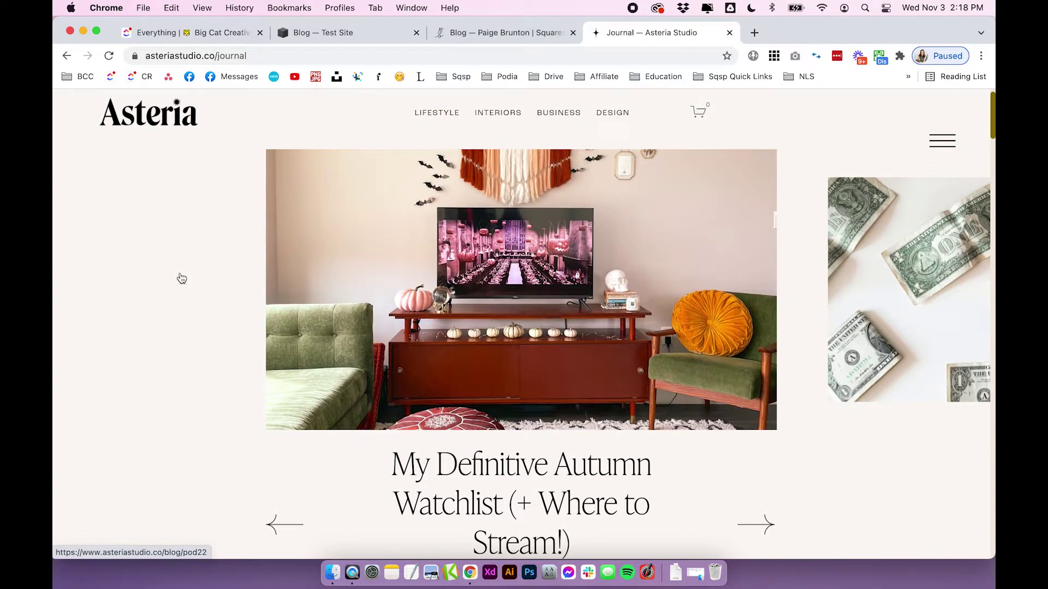
scroll(182, 279, down, 3)
scroll(182, 279, up, 2)
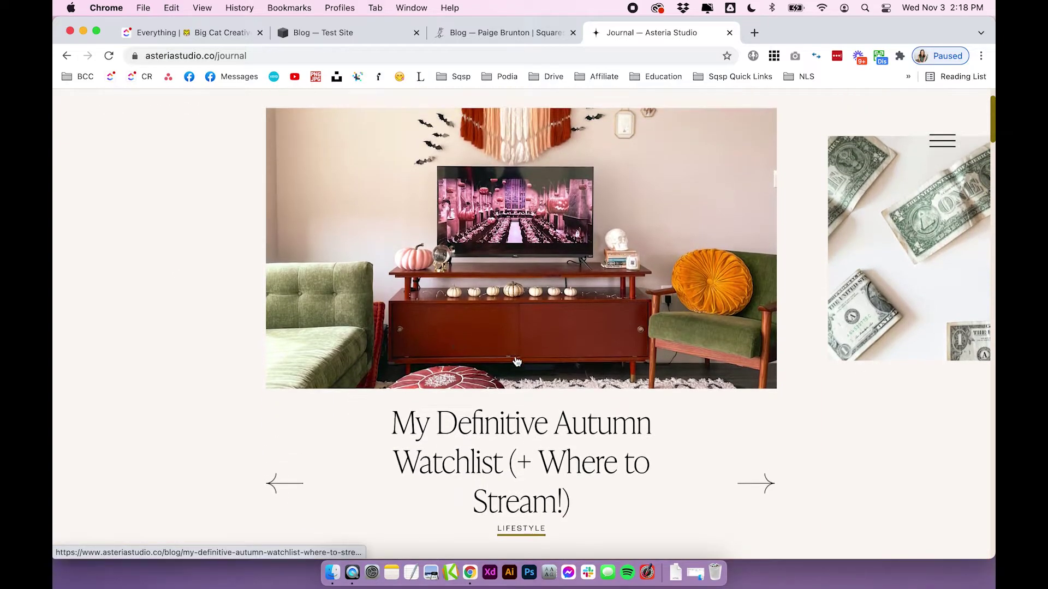
- Browse forward and back through the journal page's featured post carousel
click(757, 484)
click(757, 484)
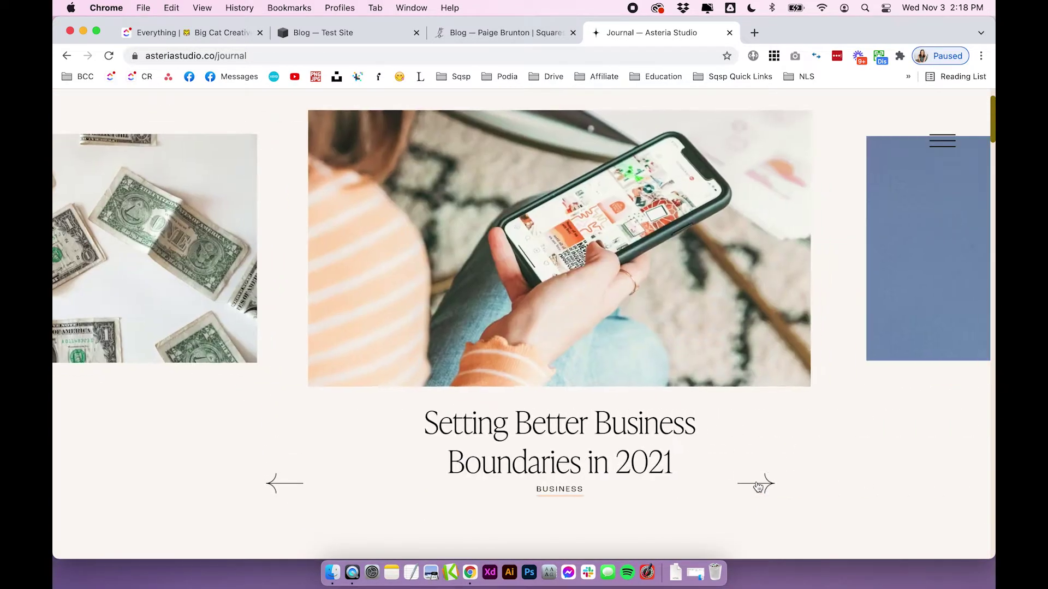
click(755, 484)
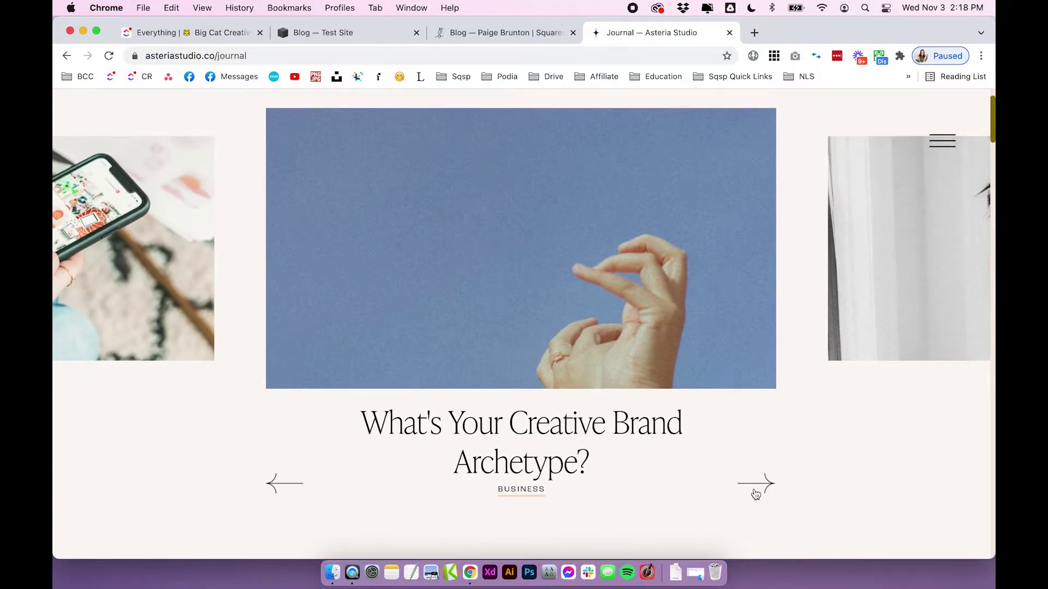
click(755, 493)
click(284, 485)
click(291, 485)
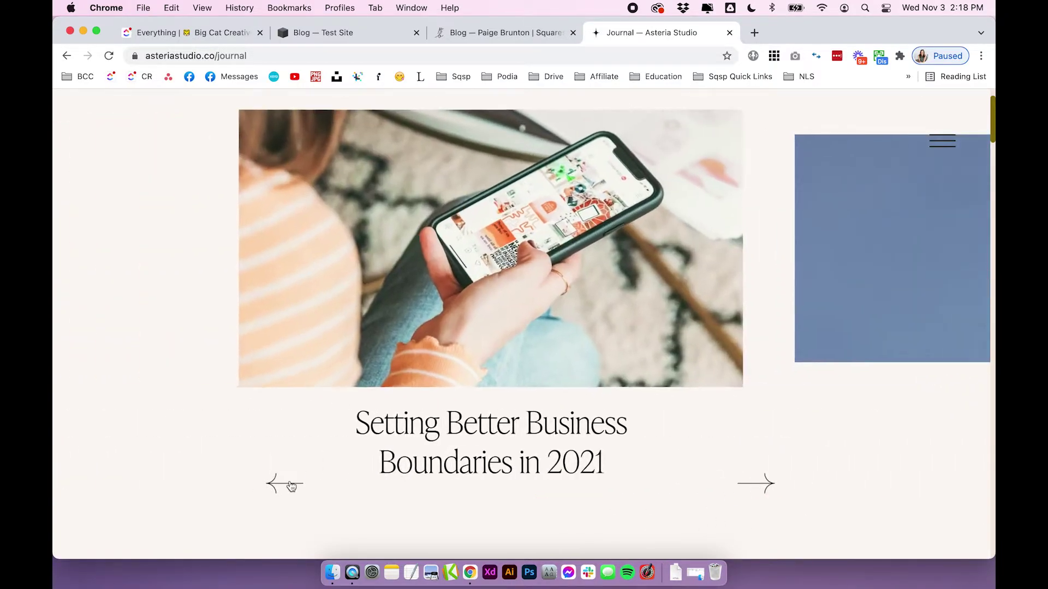
- Examine the journal page's illustrated category links and its Lifestyle, Interiors and Business post rows with See All links
scroll(216, 441, down, 6)
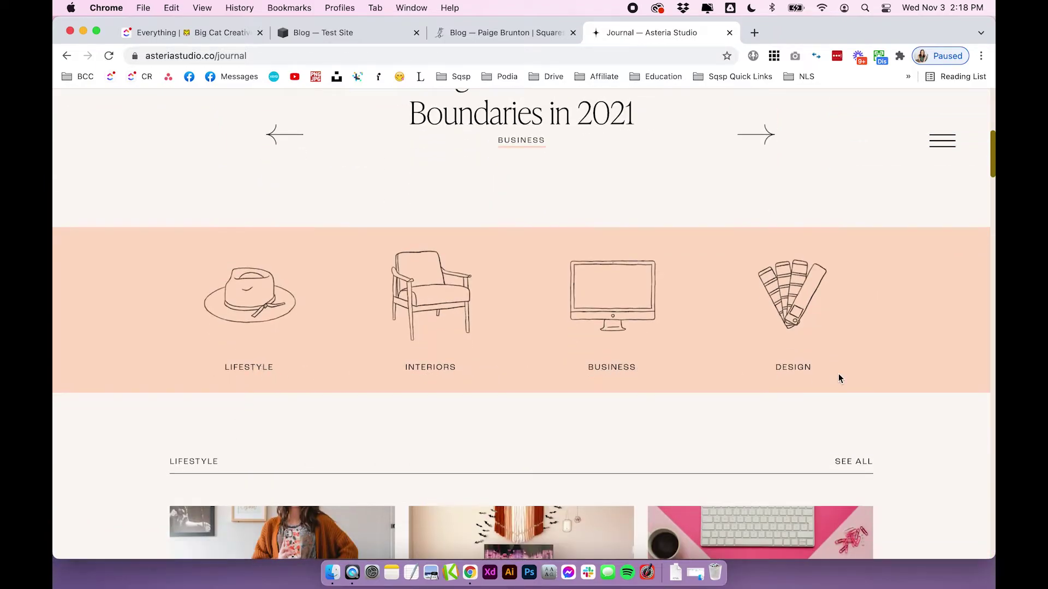
scroll(838, 374, down, 5)
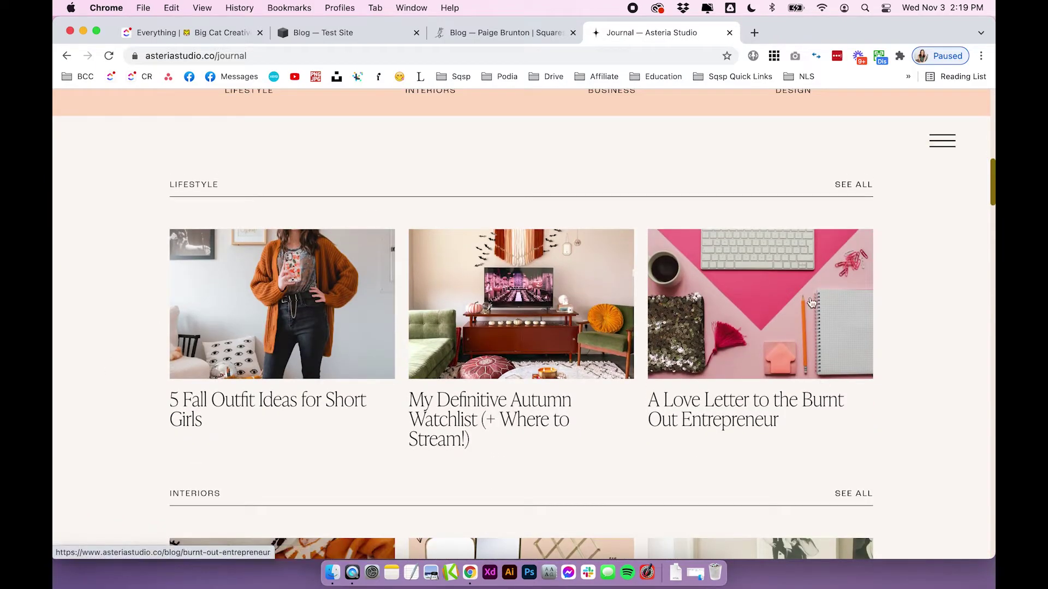
drag(168, 184, 297, 189)
click(736, 182)
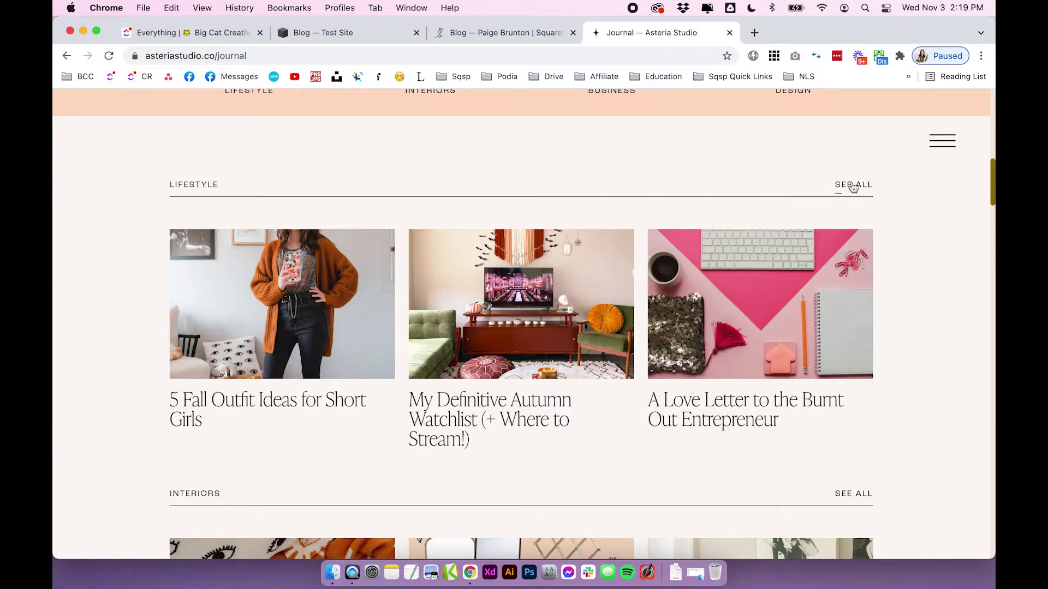
scroll(249, 332, down, 3)
scroll(159, 356, down, 10)
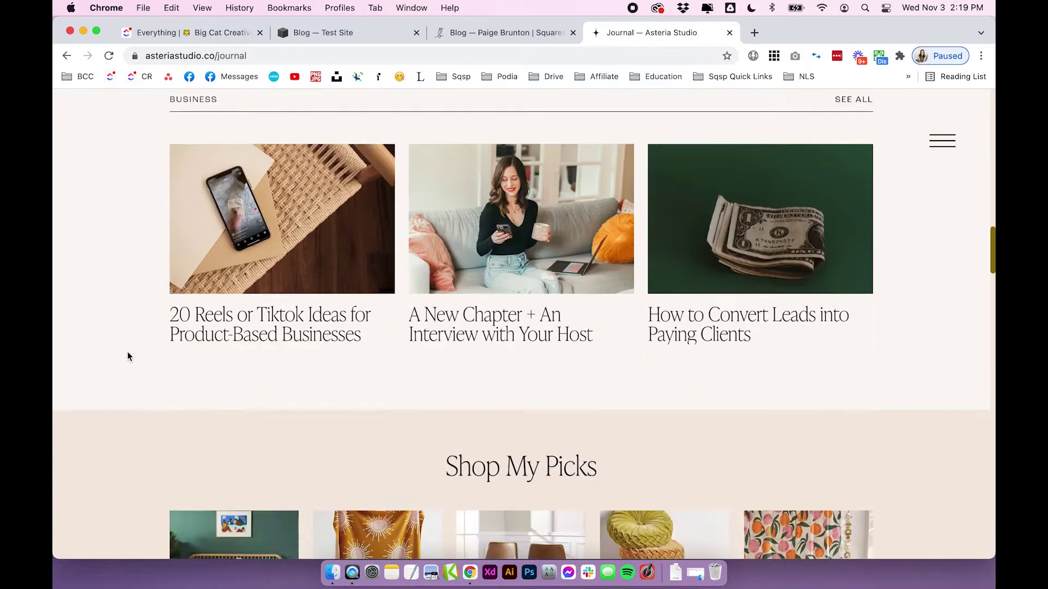
- Examine the Shop My Picks area and The Latest post grid with its category filters, and return to the Interiors row
click(940, 325)
scroll(940, 325, down, 6)
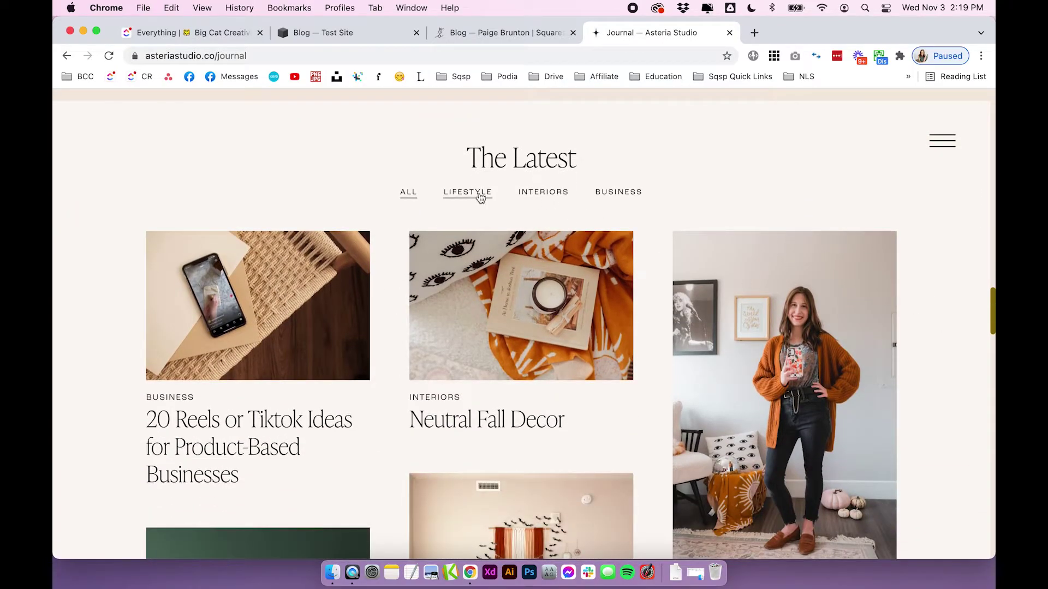
scroll(650, 159, down, 8)
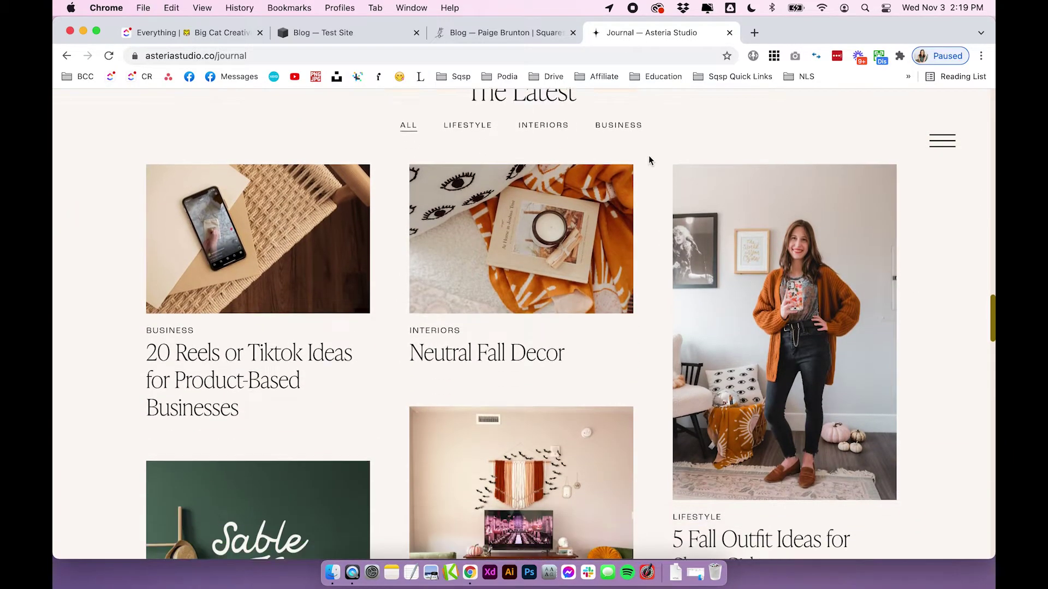
scroll(650, 160, down, 6)
scroll(649, 160, up, 10)
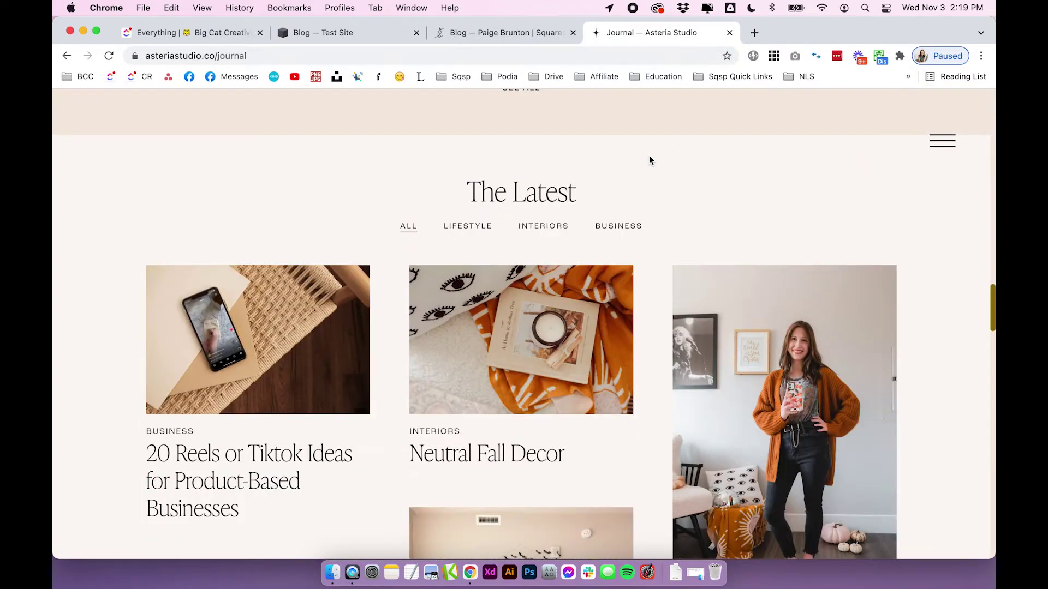
scroll(650, 160, up, 5)
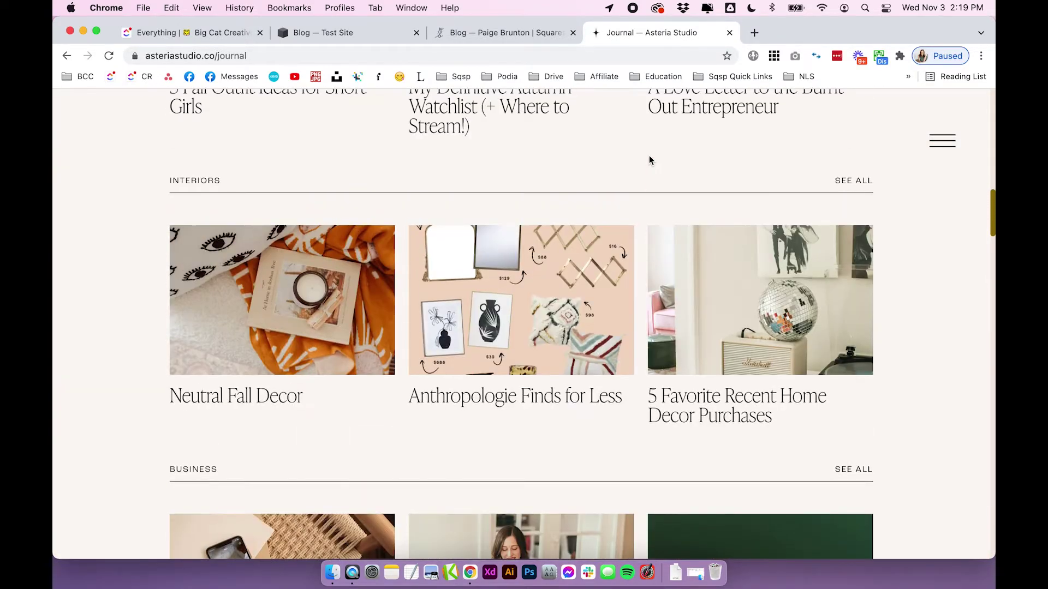
- Highlight the word journal in the landing page's web address to point out its URL slug
click(170, 57)
click(319, 58)
double_click(283, 56)
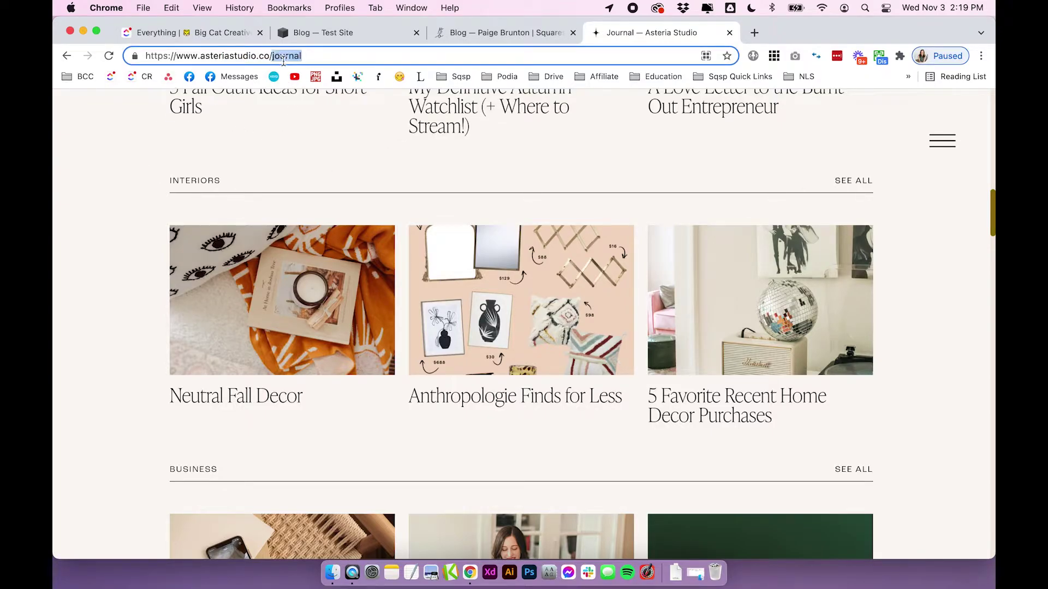
- Open all Interiors posts and look over the standard blog page layout down to the Older Posts link
click(863, 181)
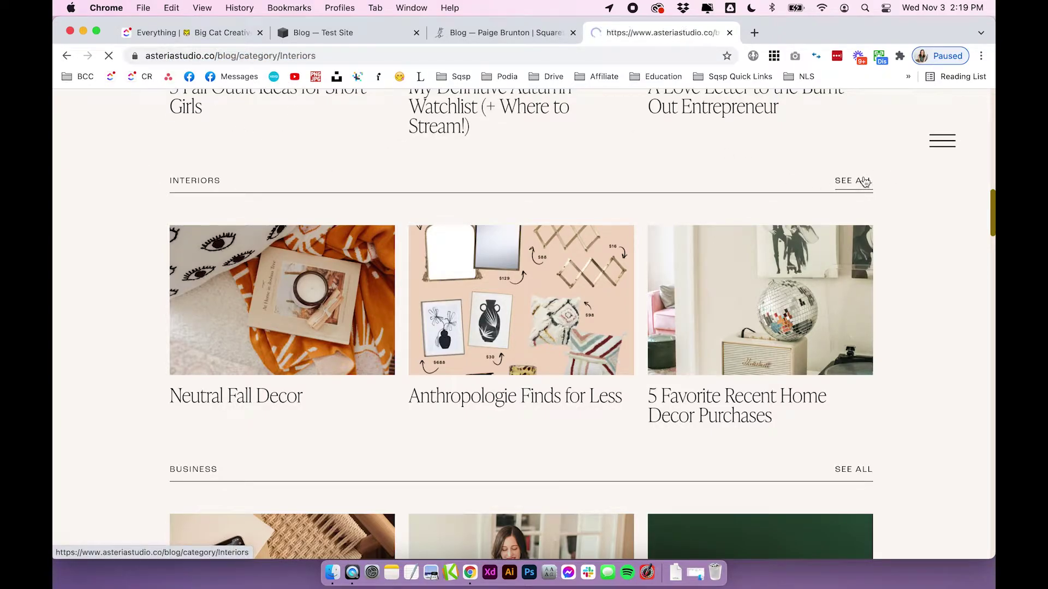
scroll(700, 157, down, 3)
scroll(700, 162, down, 15)
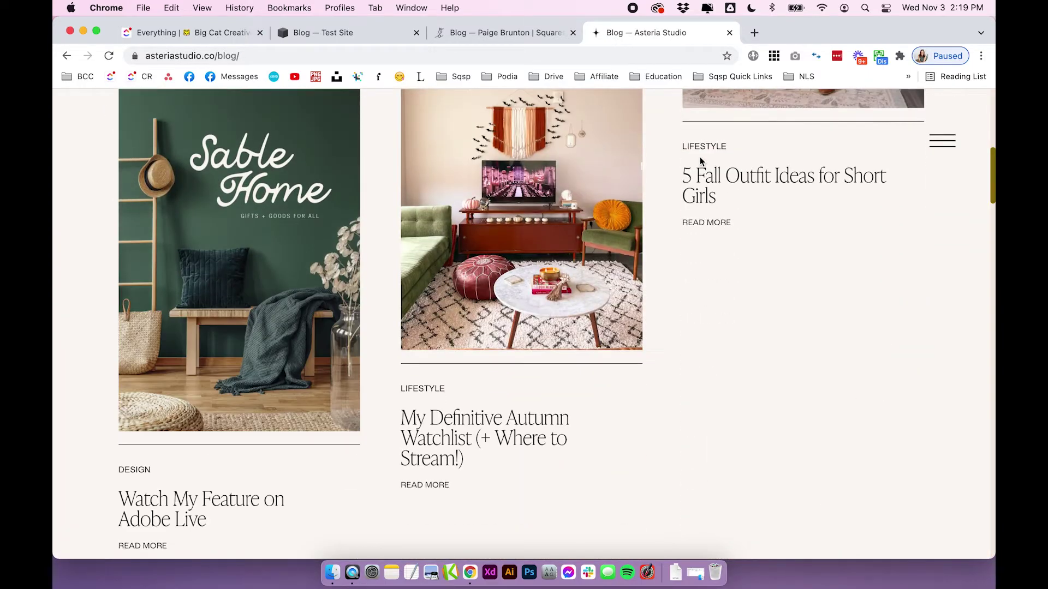
scroll(701, 158, down, 10)
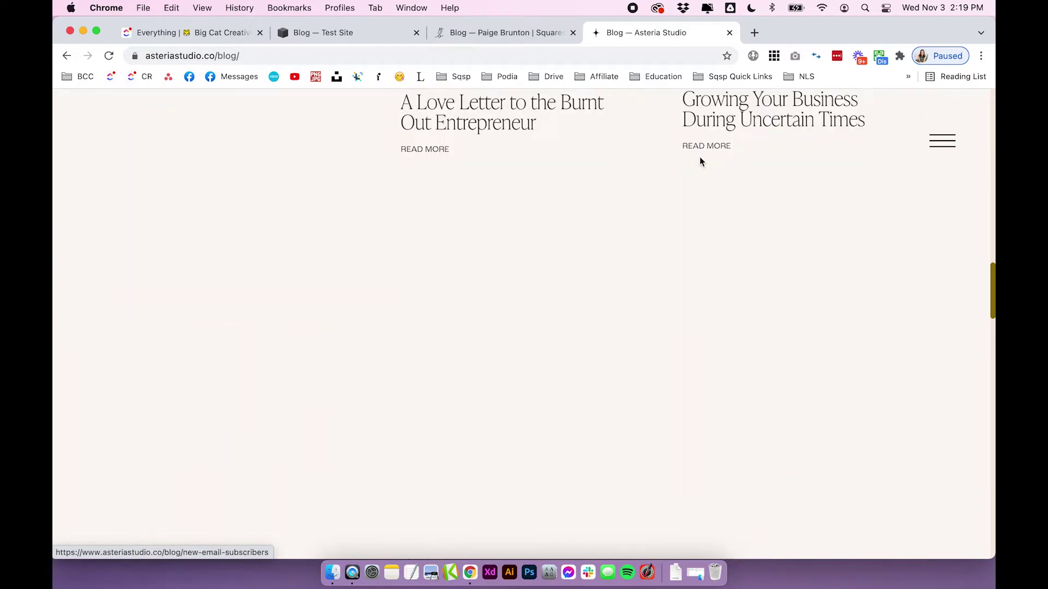
scroll(700, 160, down, 10)
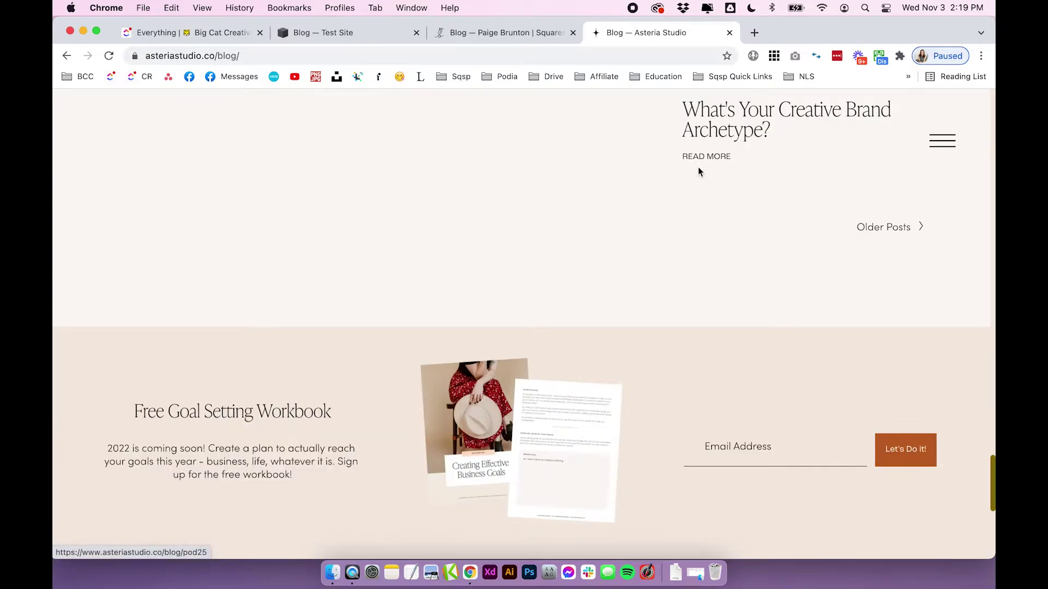
scroll(700, 167, up, 20)
scroll(699, 169, up, 2)
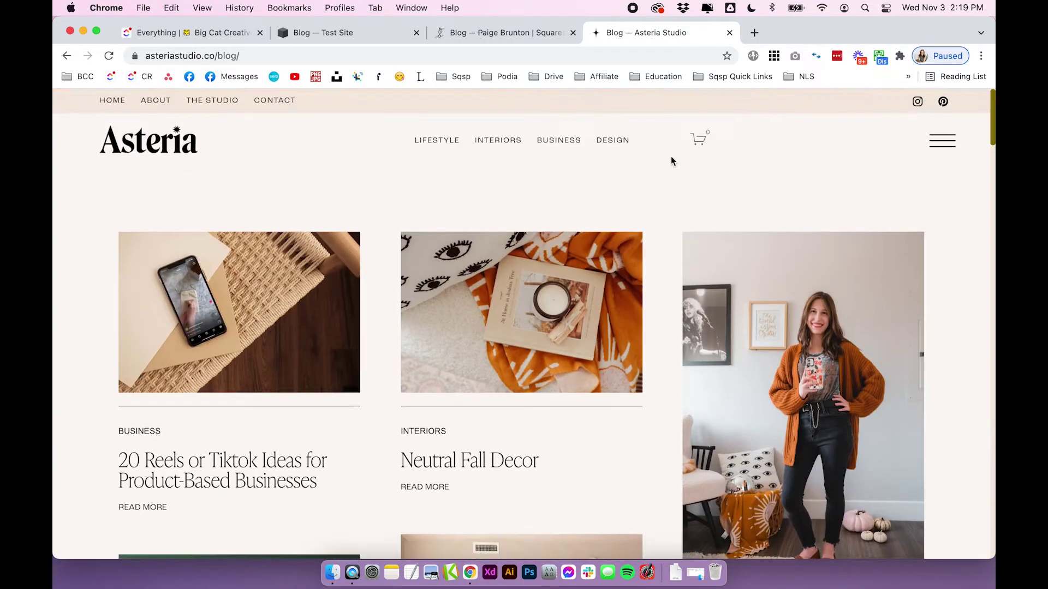
- Return to the Test Site editor and insert a Summary block in the first blank section of the Blog index page
click(359, 36)
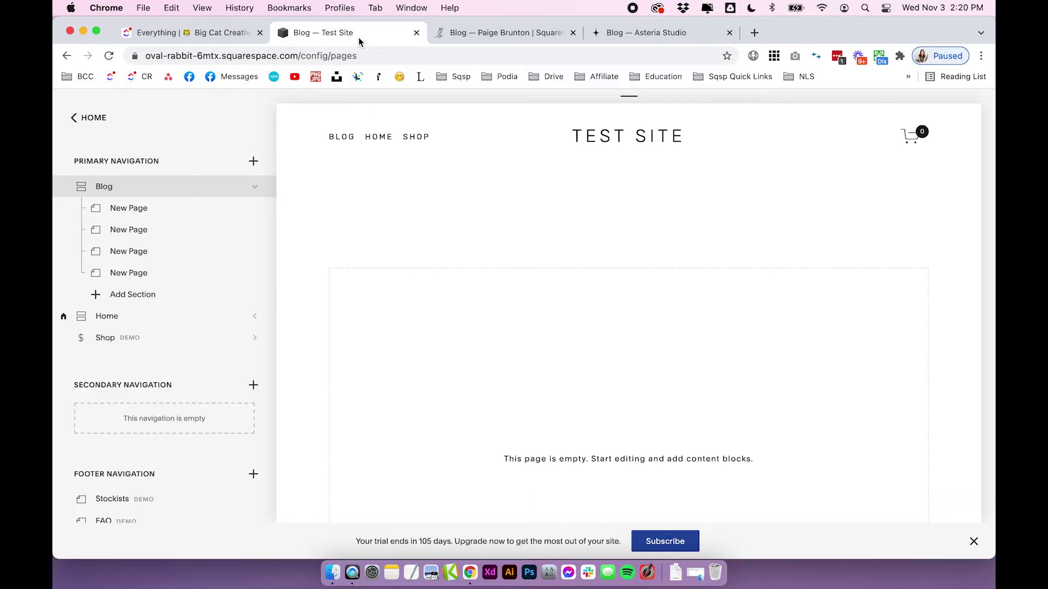
mouse_move(457, 273)
mouse_move(457, 230)
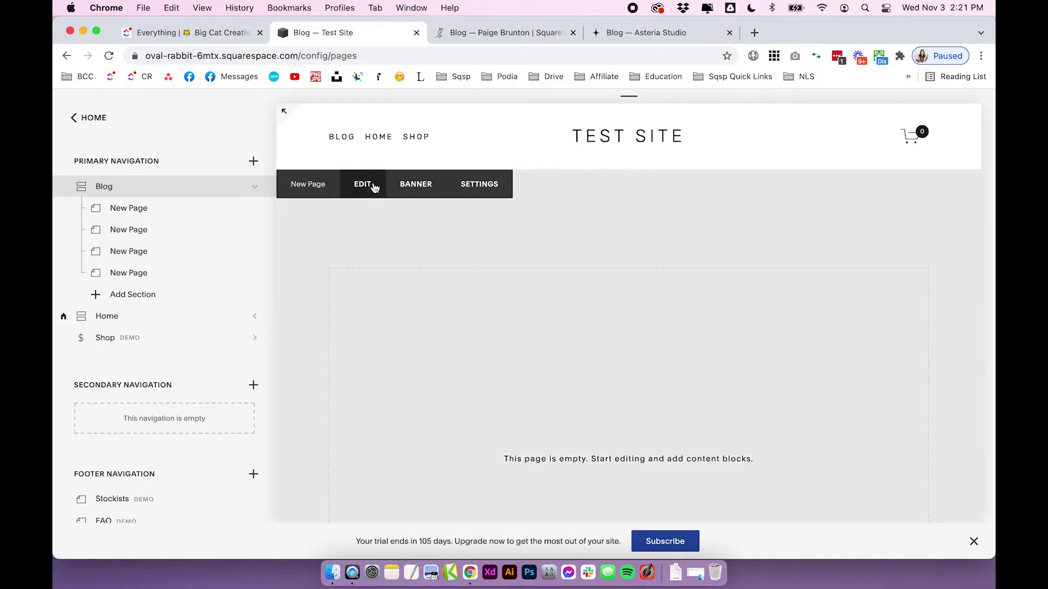
click(369, 184)
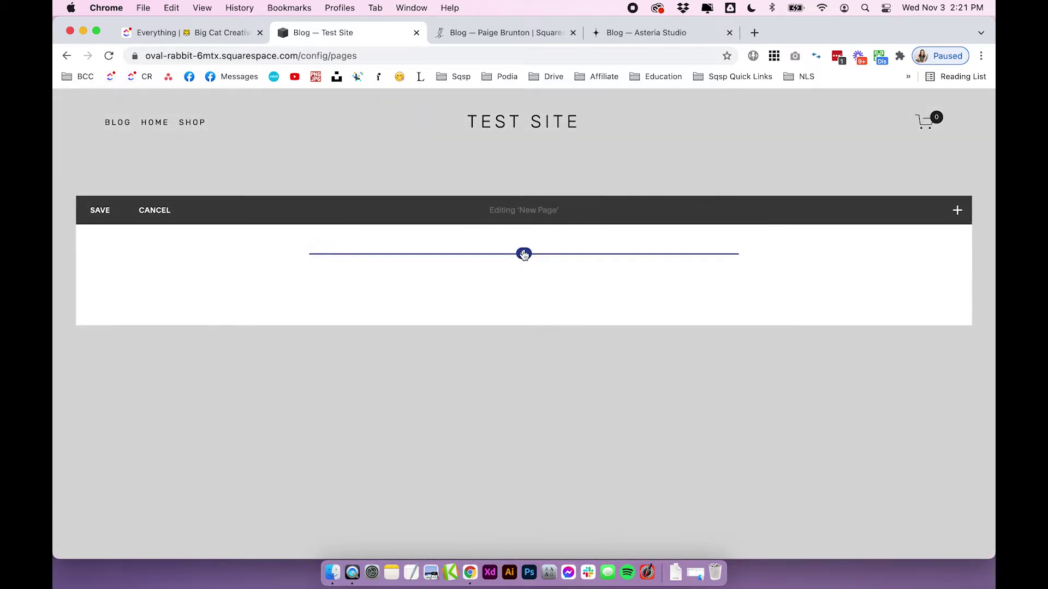
click(524, 254)
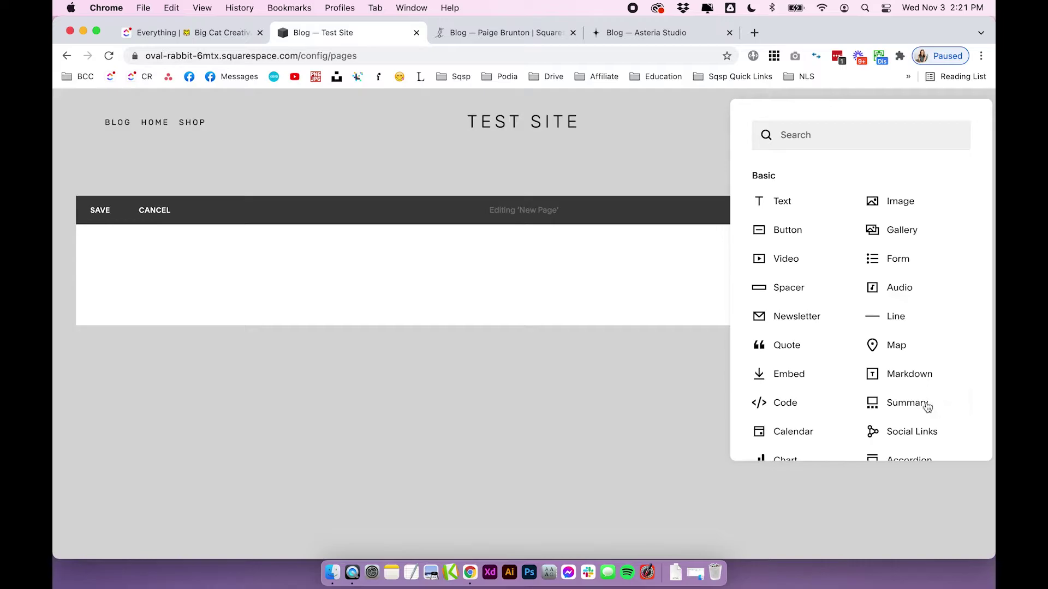
click(907, 403)
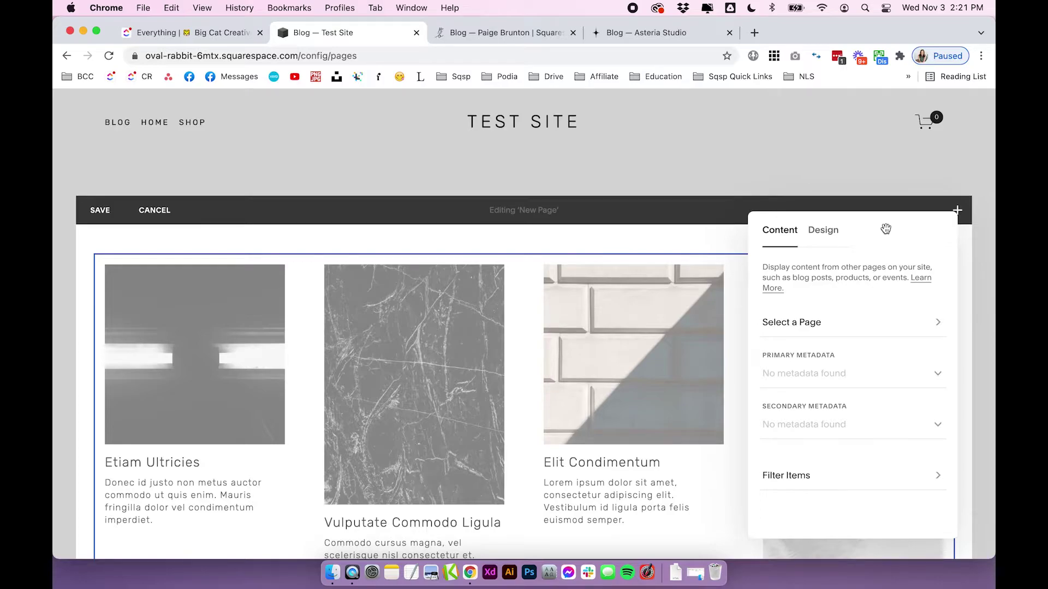
- Set the Summary block's source page to Blog Post Archive, check the resulting posts, and open the block's item filters
click(806, 330)
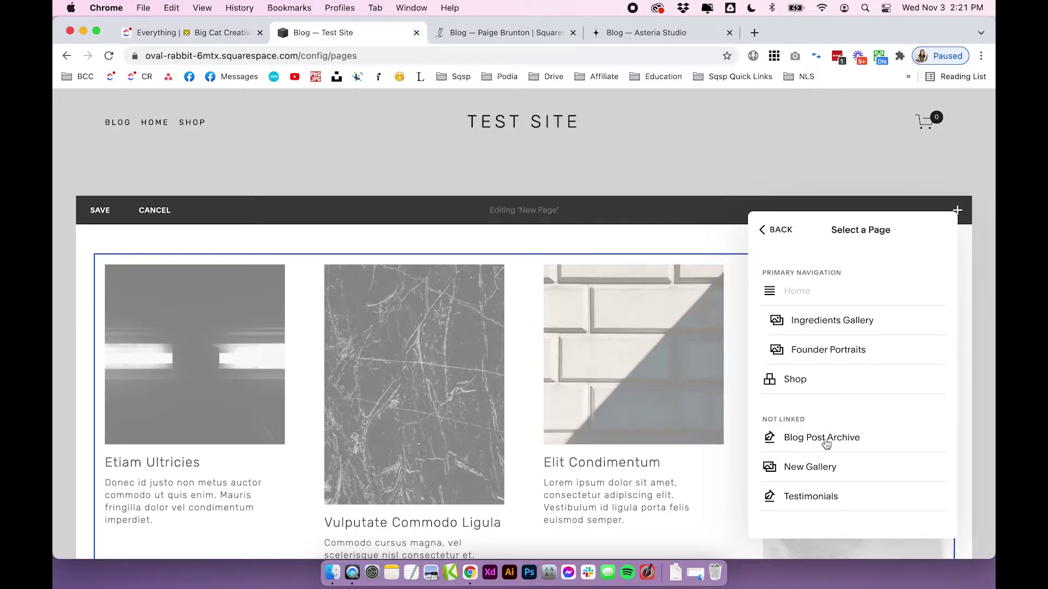
click(850, 443)
scroll(541, 333, down, 2)
scroll(541, 329, down, 4)
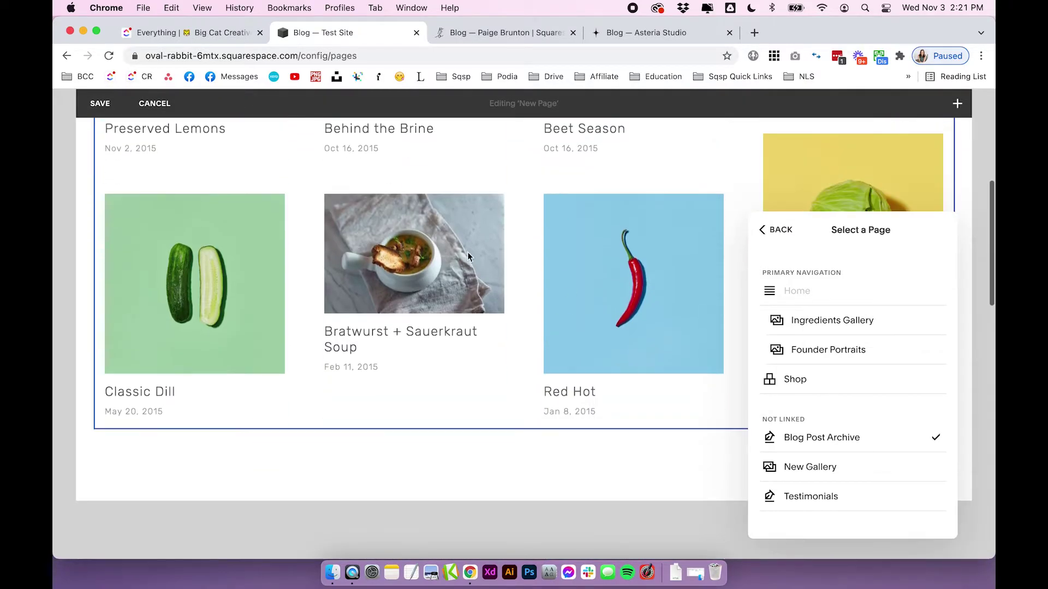
scroll(504, 349, up, 6)
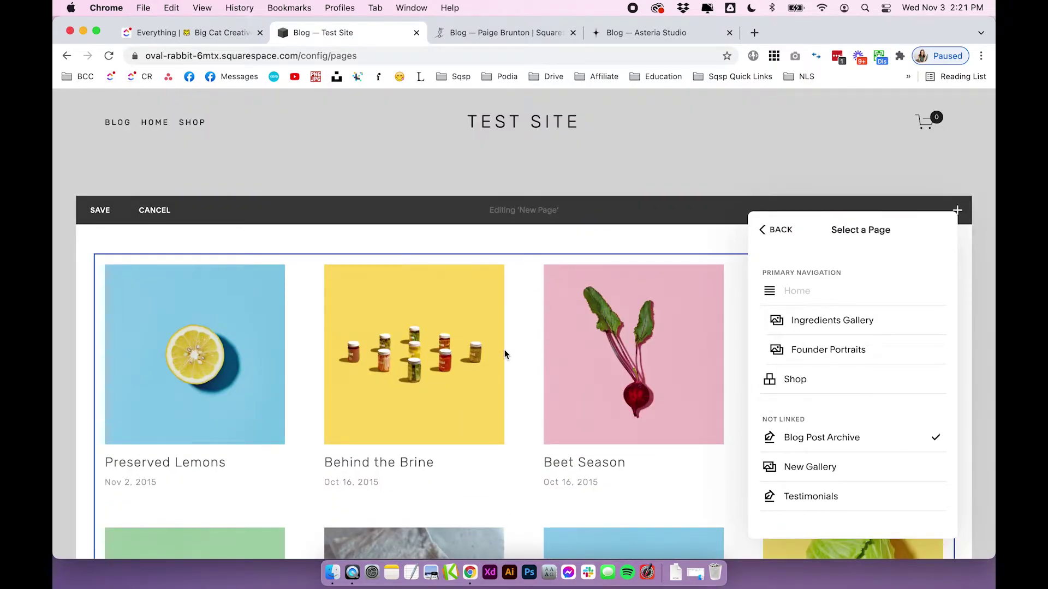
click(783, 233)
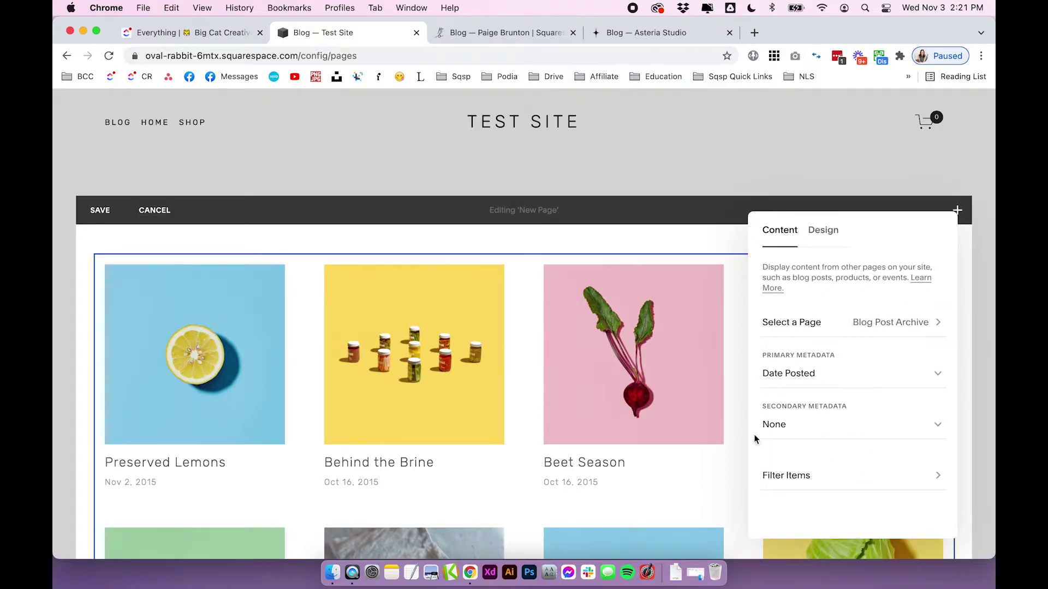
click(812, 481)
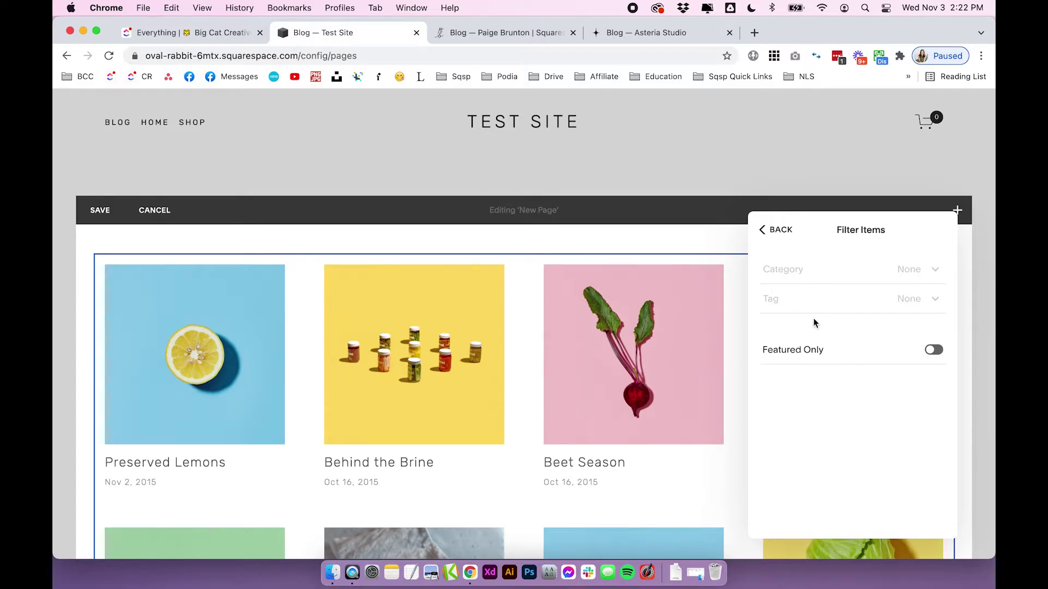
- Switch to the Paige Brunton blog page and examine its posts grouped by month, highlighting the October 2021 and September 2021 headings
key(ctrl+Tab)
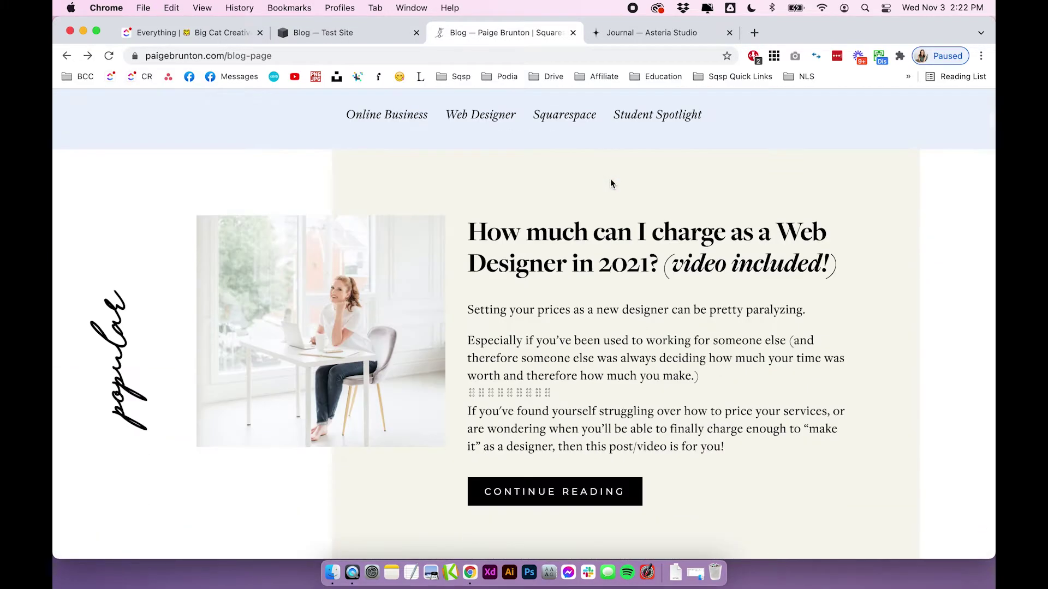
scroll(610, 180, down, 7)
scroll(611, 183, down, 1)
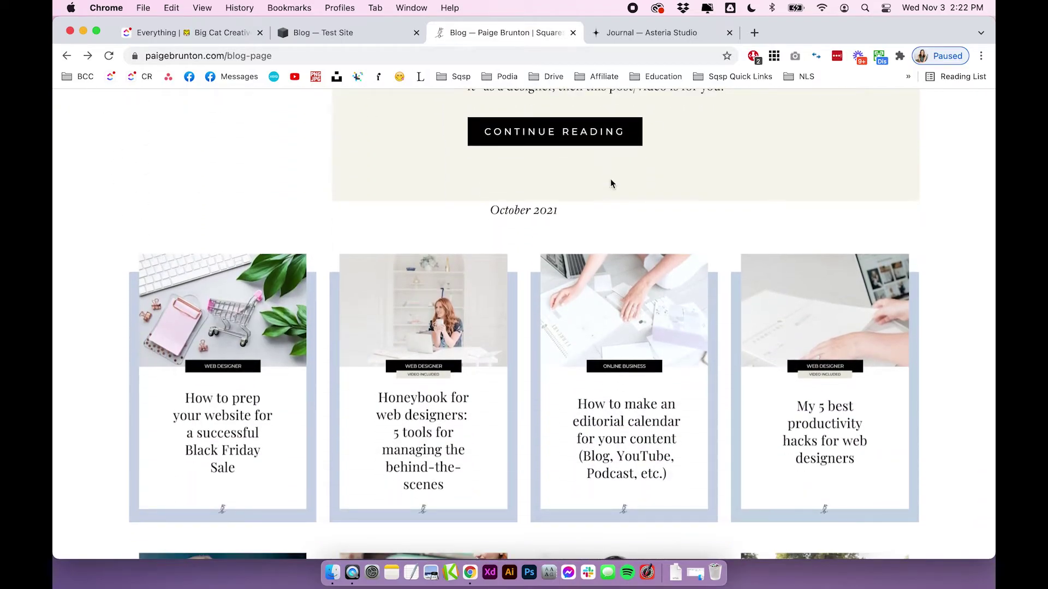
scroll(611, 184, down, 4)
drag(491, 125, 568, 132)
click(568, 128)
scroll(568, 128, down, 15)
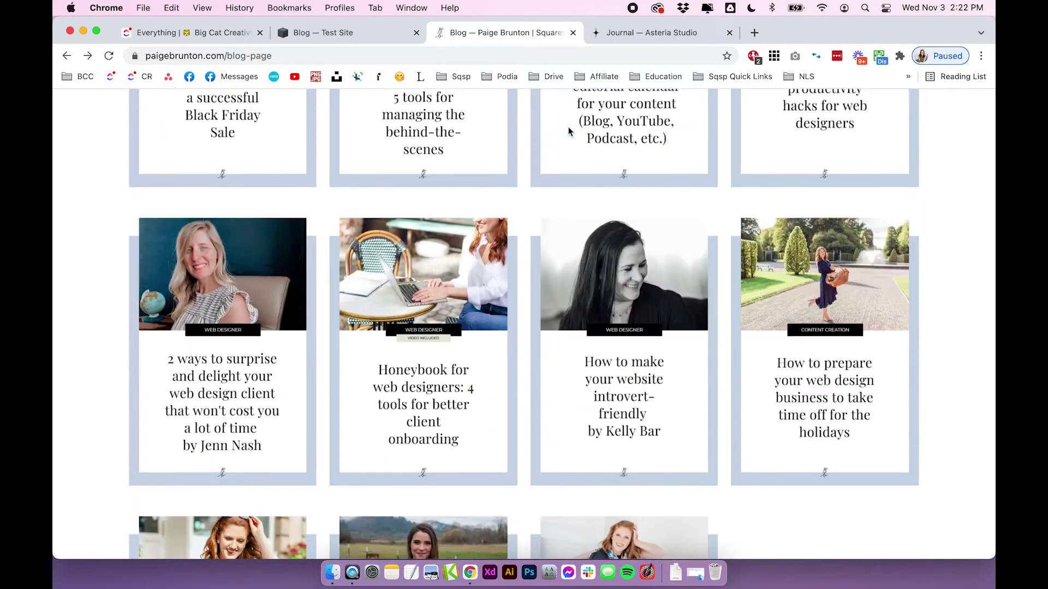
scroll(569, 132, down, 12)
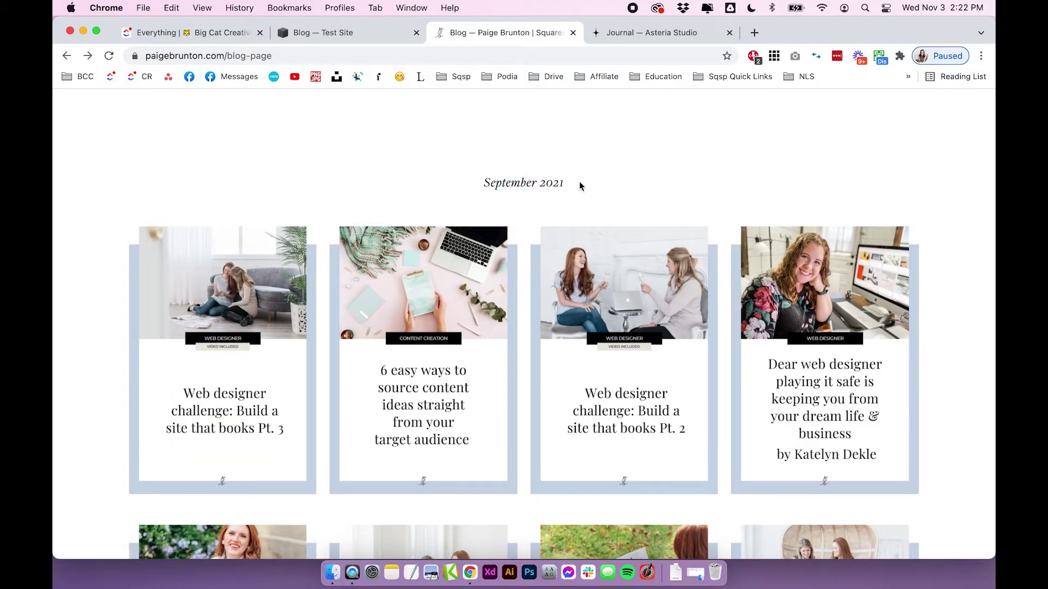
drag(569, 184, 474, 177)
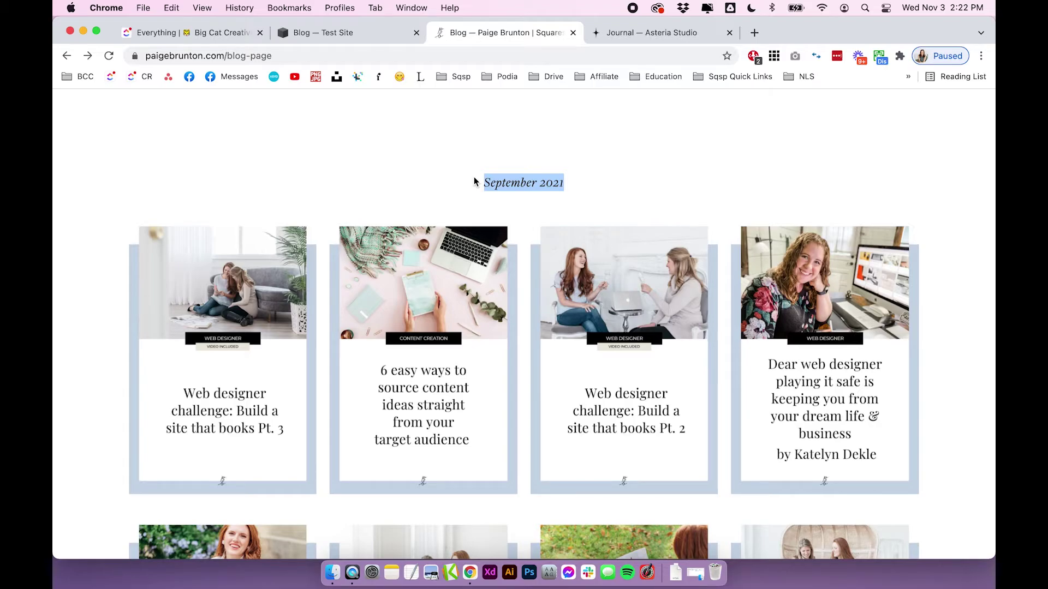
- Switch to the Asteria Studio journal and examine the posts grouped by category, highlighting the Lifestyle and Interiors headings
key(ctrl+shift+Tab)
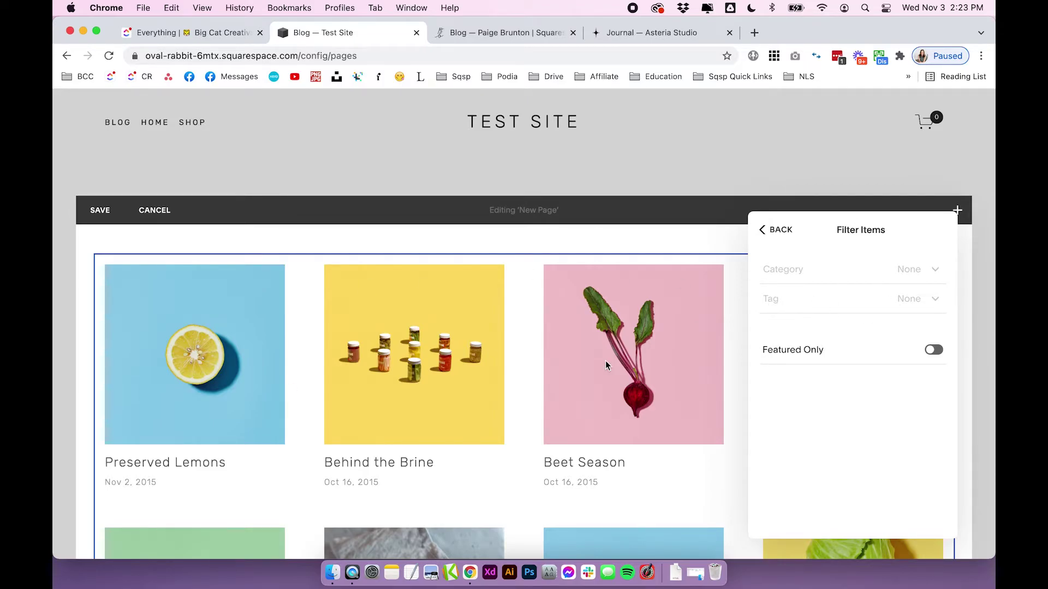
key(ctrl+Tab)
key(ctrl+Tab)
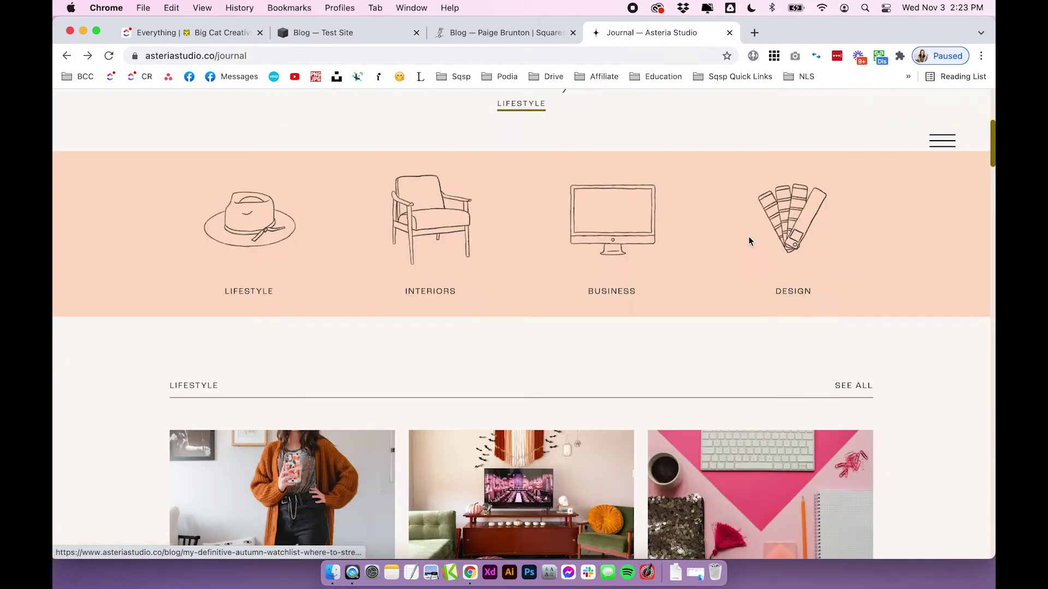
scroll(748, 237, down, 5)
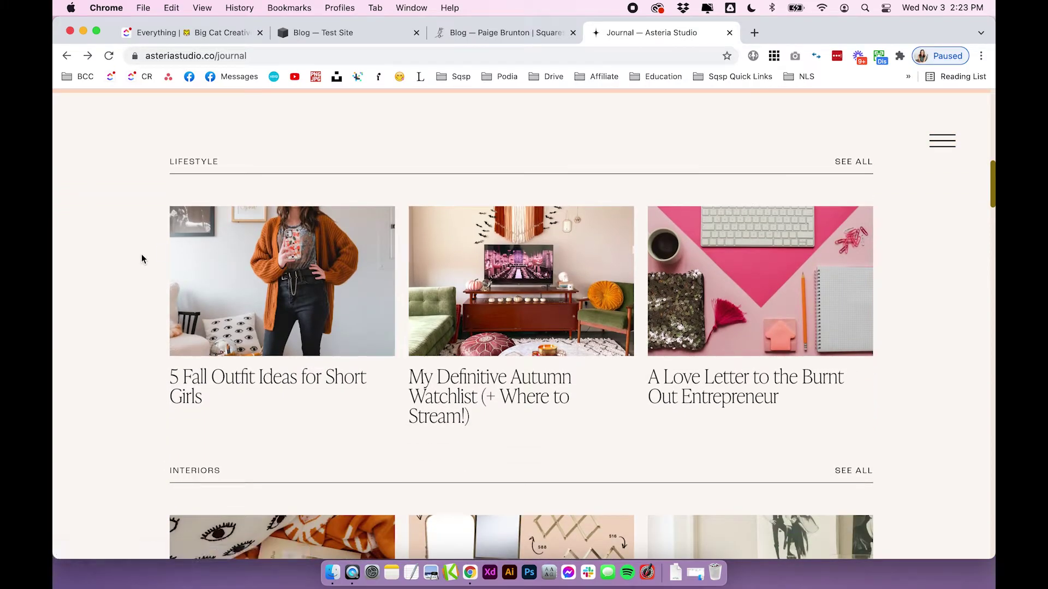
scroll(386, 199, down, 1)
scroll(327, 245, down, 4)
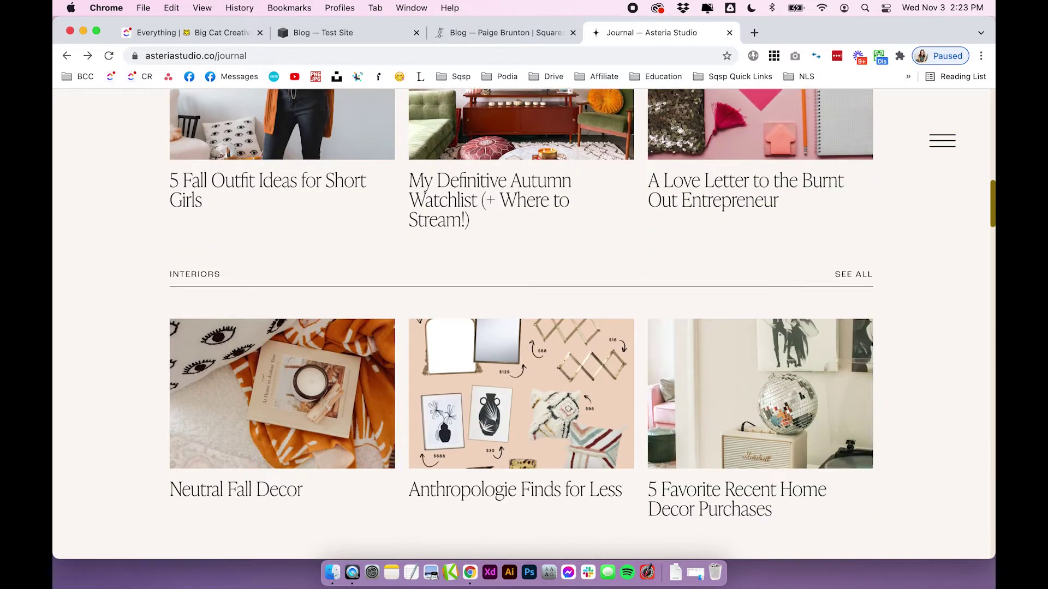
scroll(271, 280, up, 4)
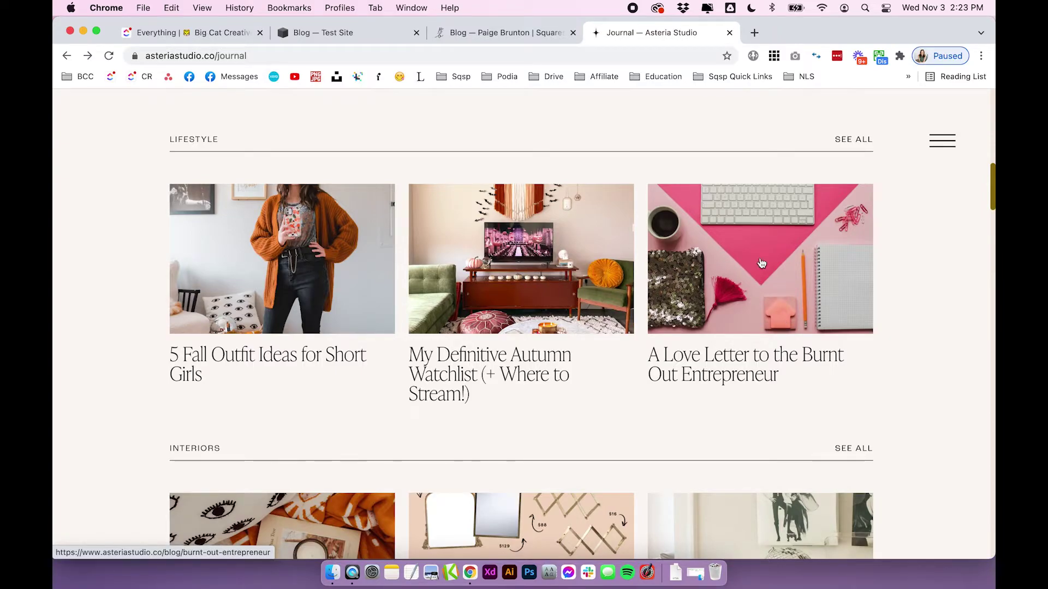
drag(166, 140, 229, 143)
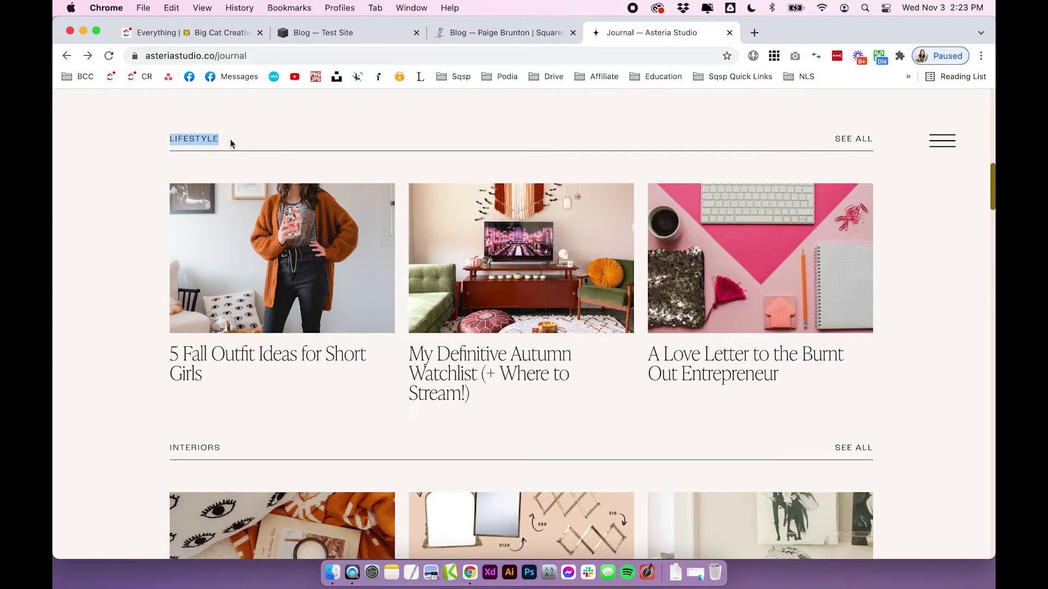
scroll(224, 218, down, 2)
drag(163, 339, 234, 339)
click(234, 339)
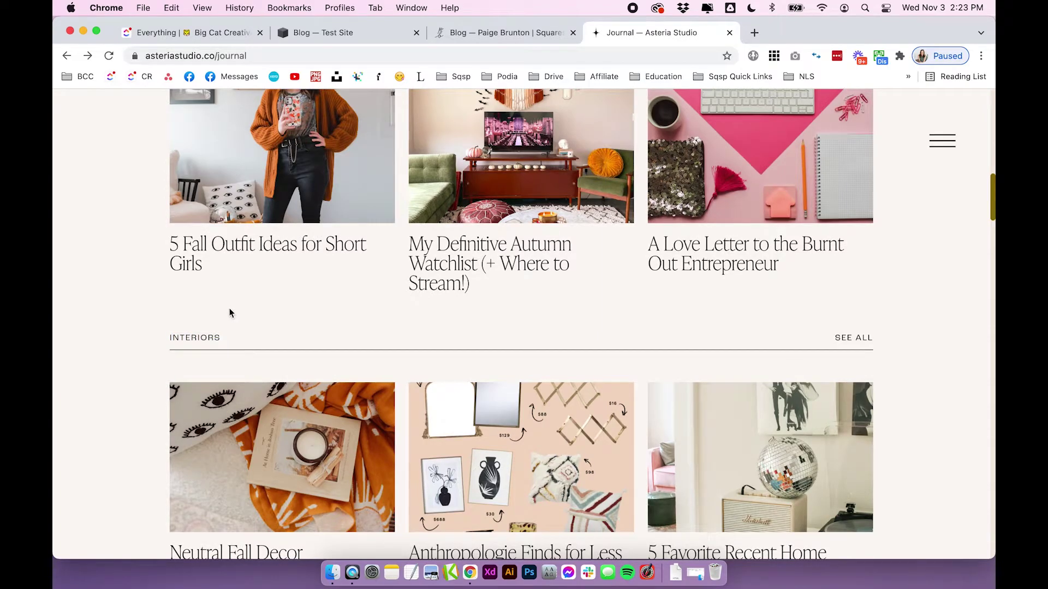
scroll(232, 306, up, 2)
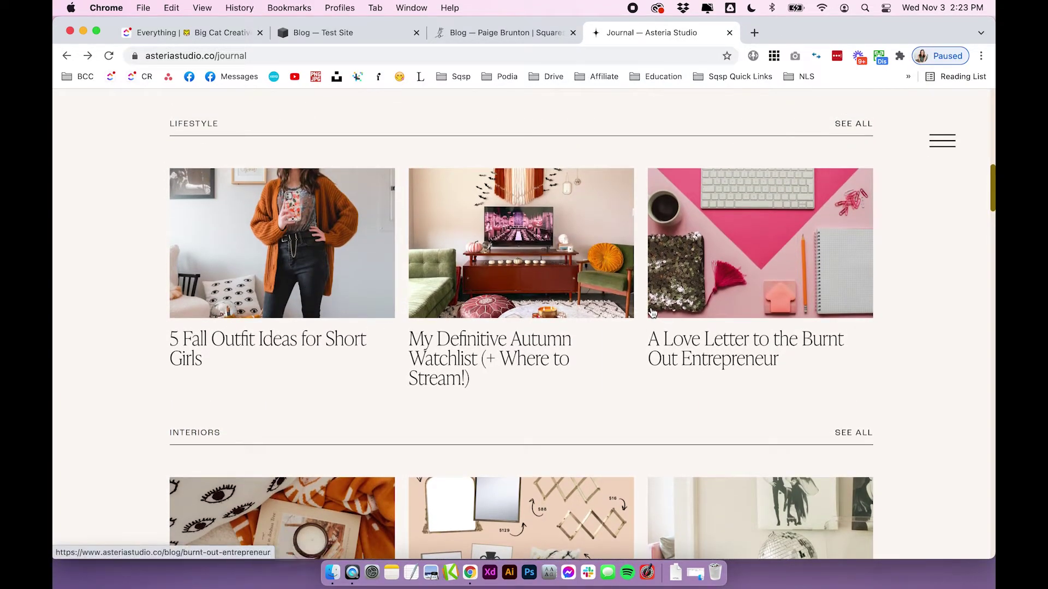
- Return to the Test Site editor, close the Summary block settings, and save the page section
click(293, 33)
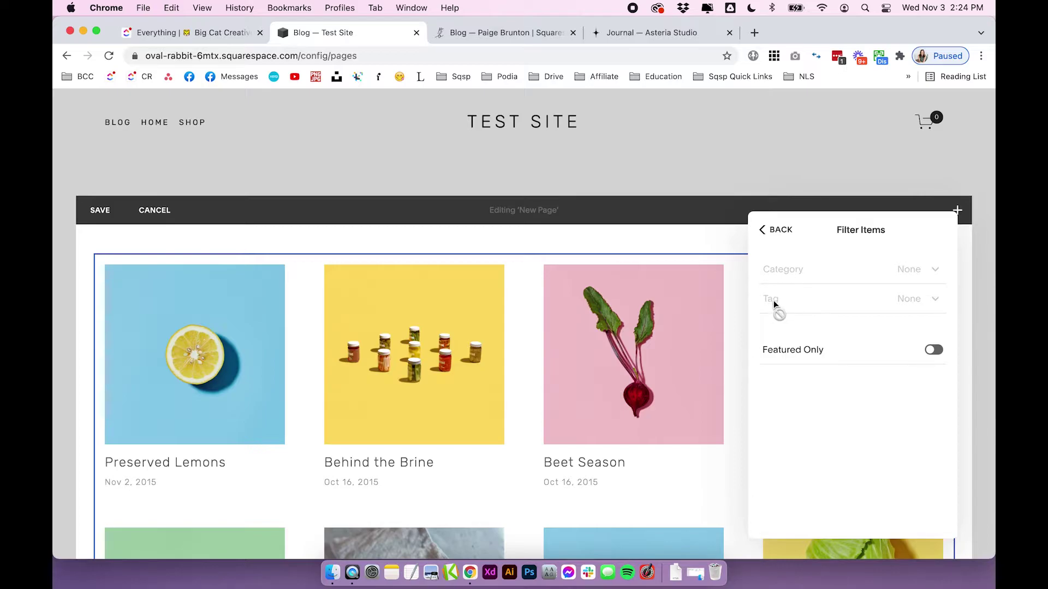
click(466, 164)
click(92, 211)
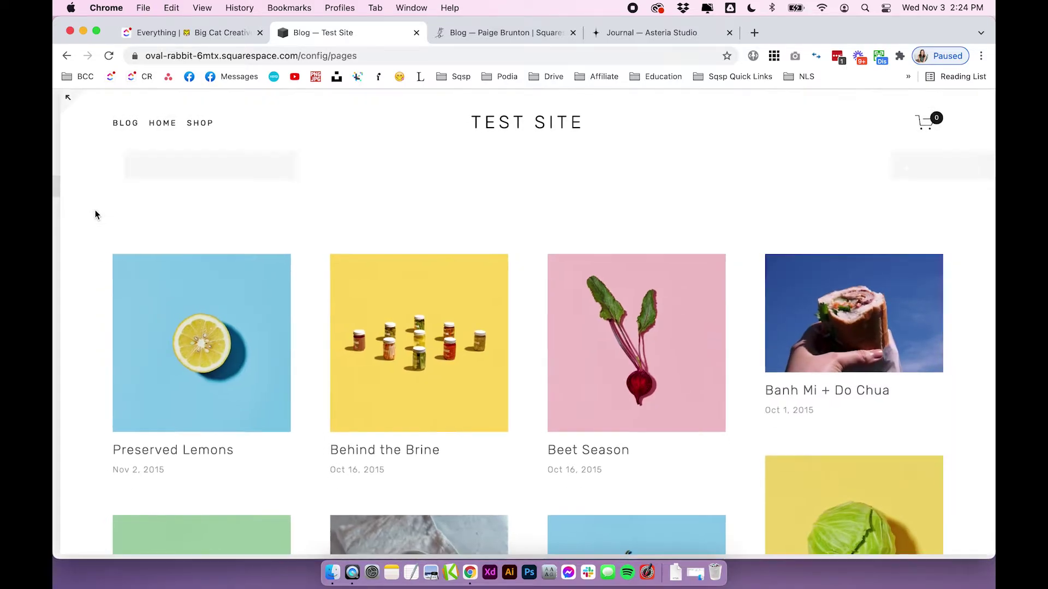
- Open the Blog Post Archive page's post list and edit the Preserved Lemons post
scroll(200, 286, down, 10)
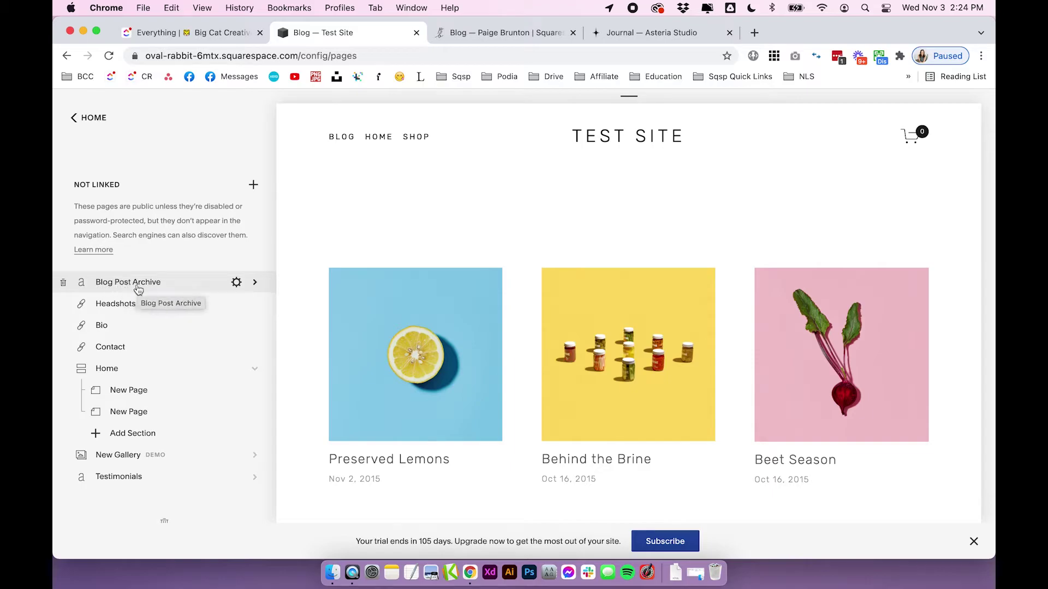
click(184, 289)
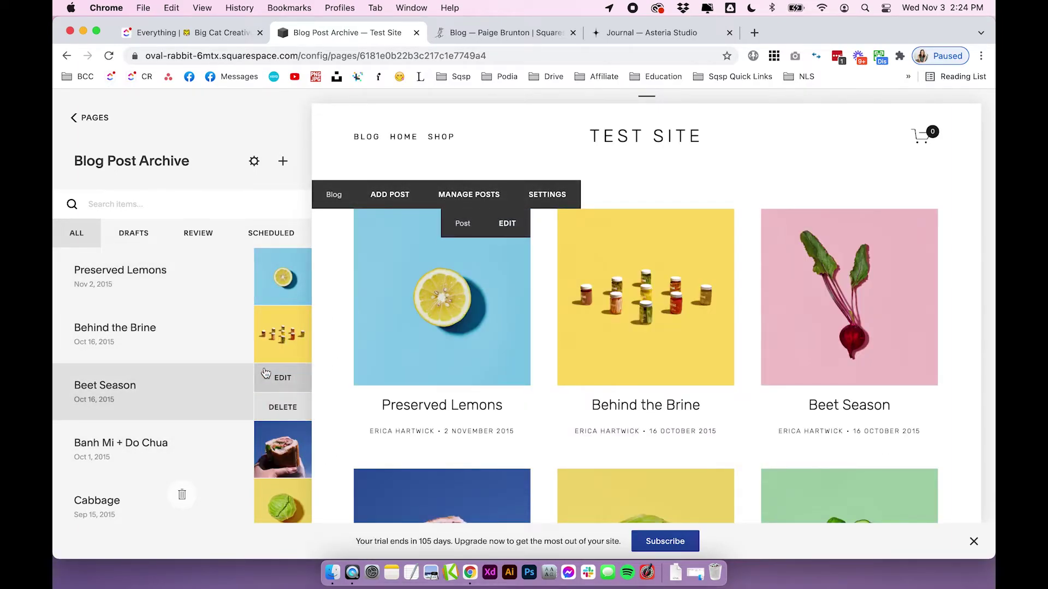
mouse_move(283, 263)
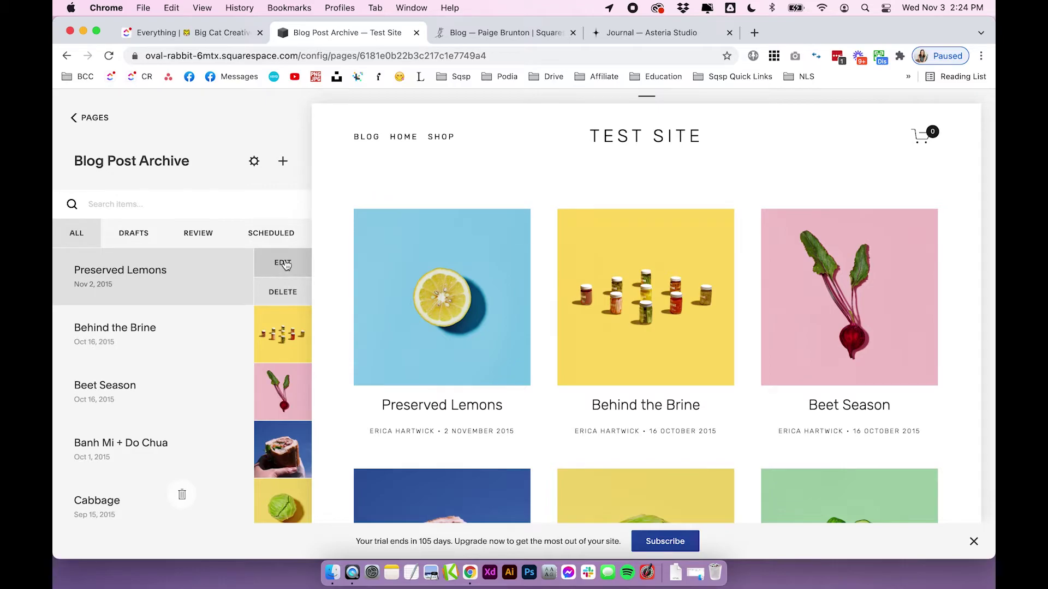
click(283, 263)
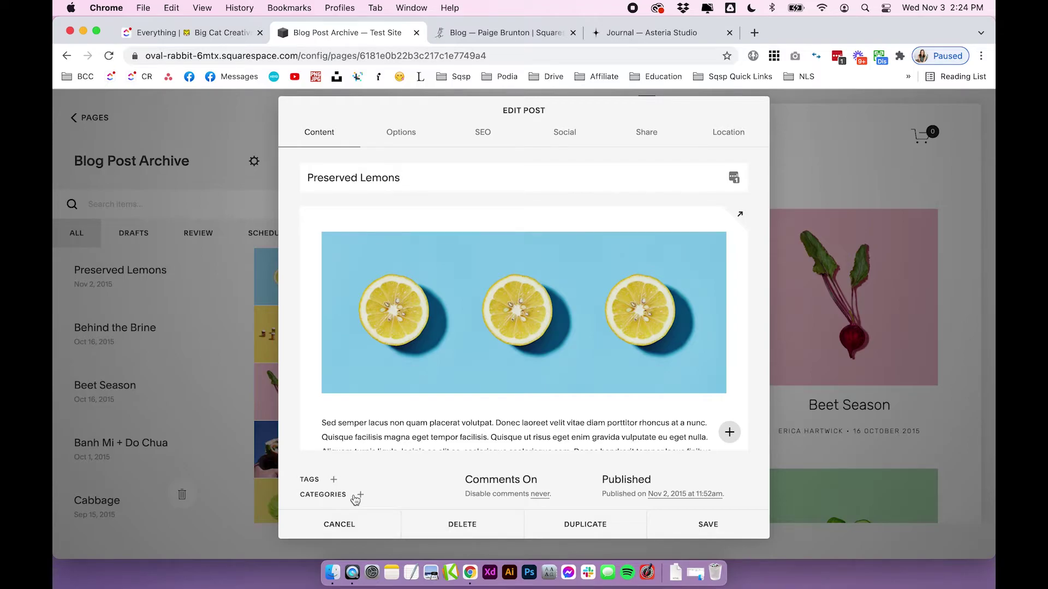
- Compare the September 2021 group on the Paige Brunton blog with the Asteria journal's Lifestyle row, and return to the Preserved Lemons post
click(465, 33)
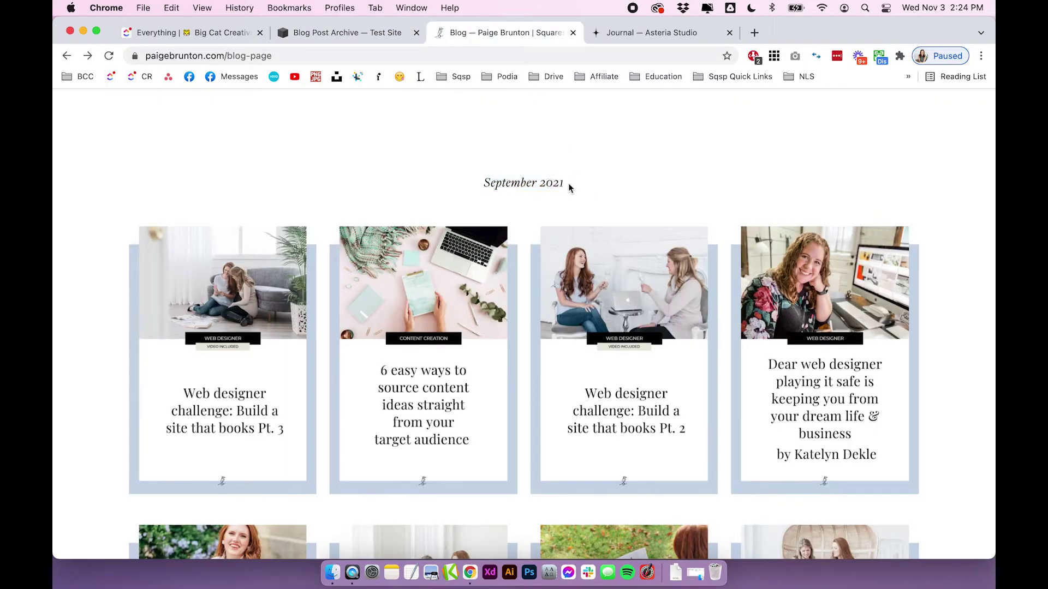
drag(480, 183, 861, 370)
click(524, 205)
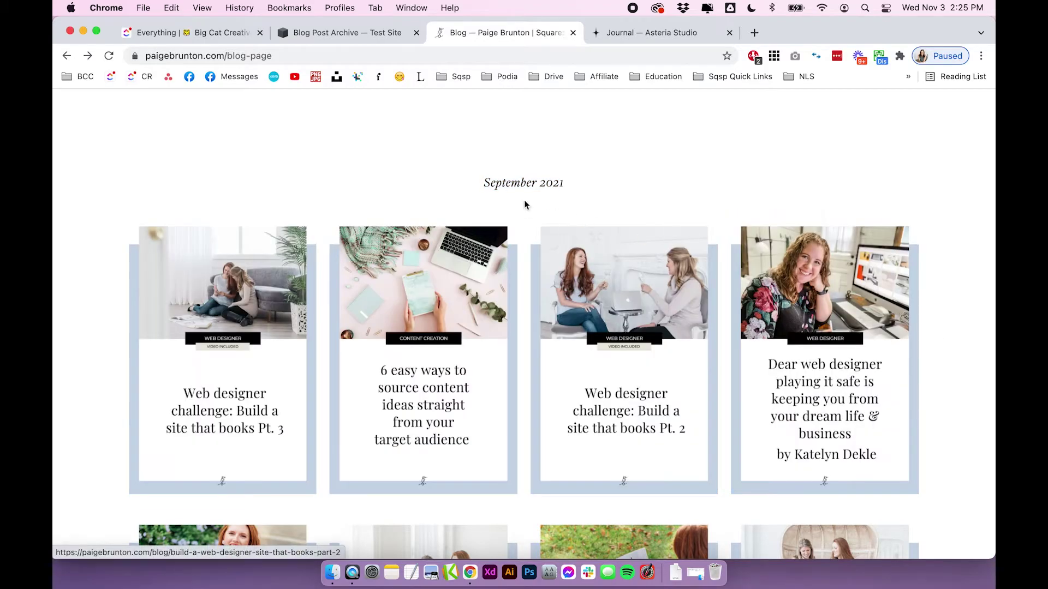
click(330, 34)
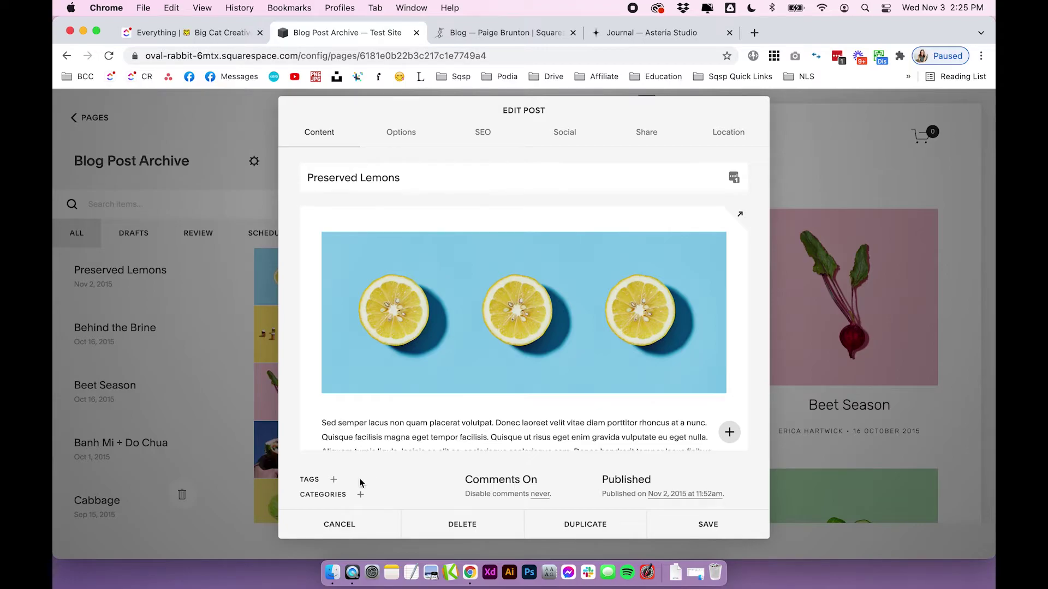
click(661, 36)
scroll(421, 218, up, 3)
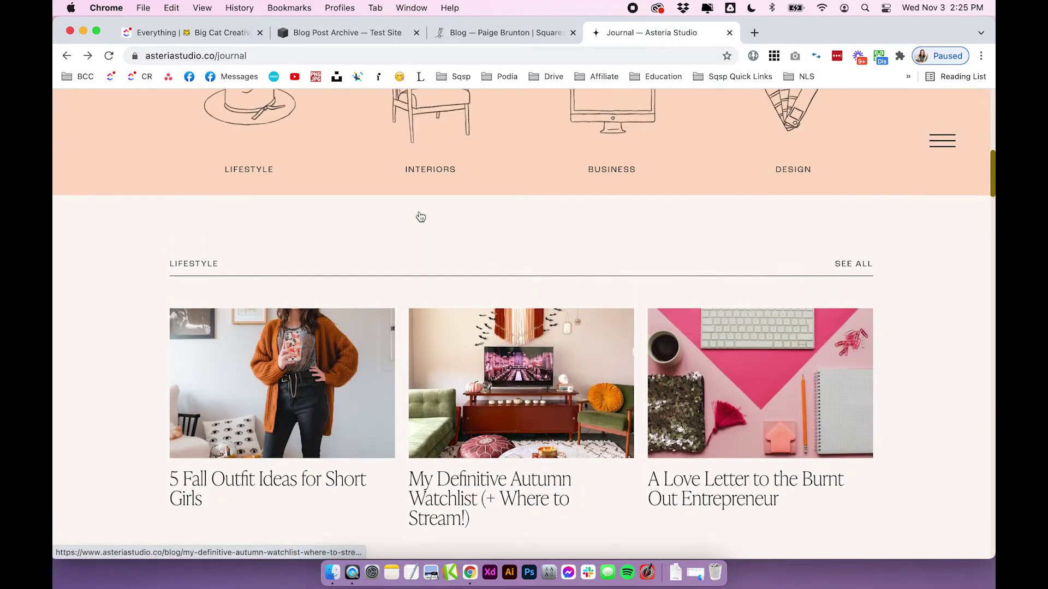
scroll(382, 207, down, 1)
click(382, 34)
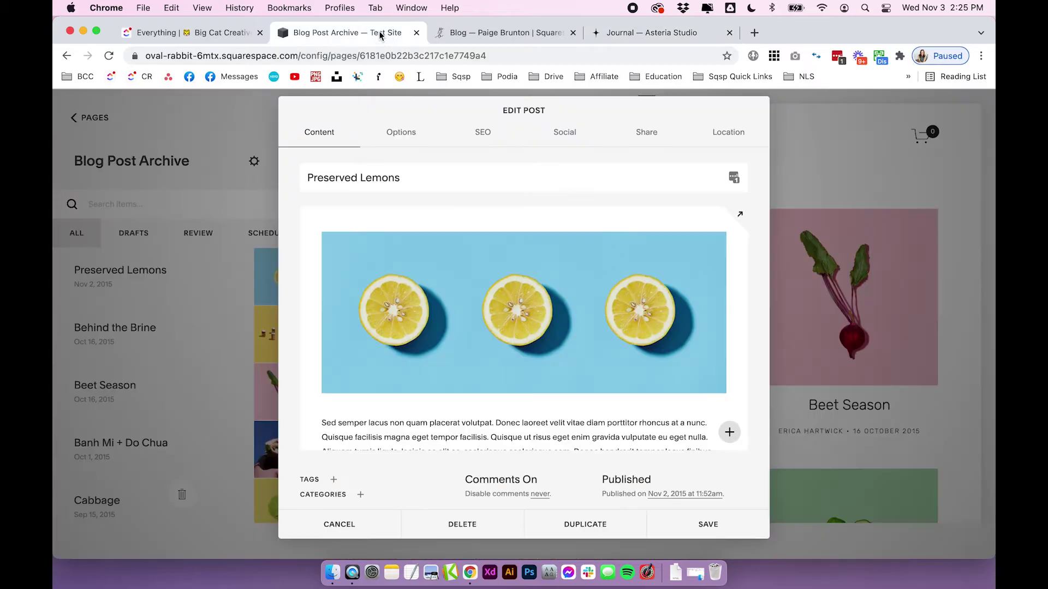
- Create the categories portfolio and lifestyle in the Preserved Lemons post and save the post
click(361, 494)
click(401, 477)
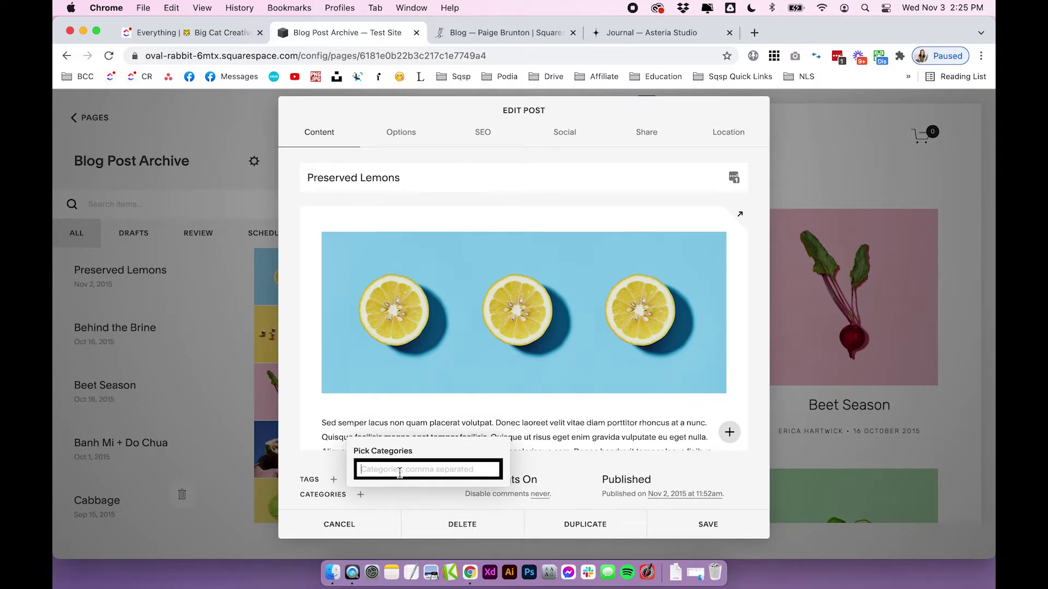
text(portfolio)
key(Return)
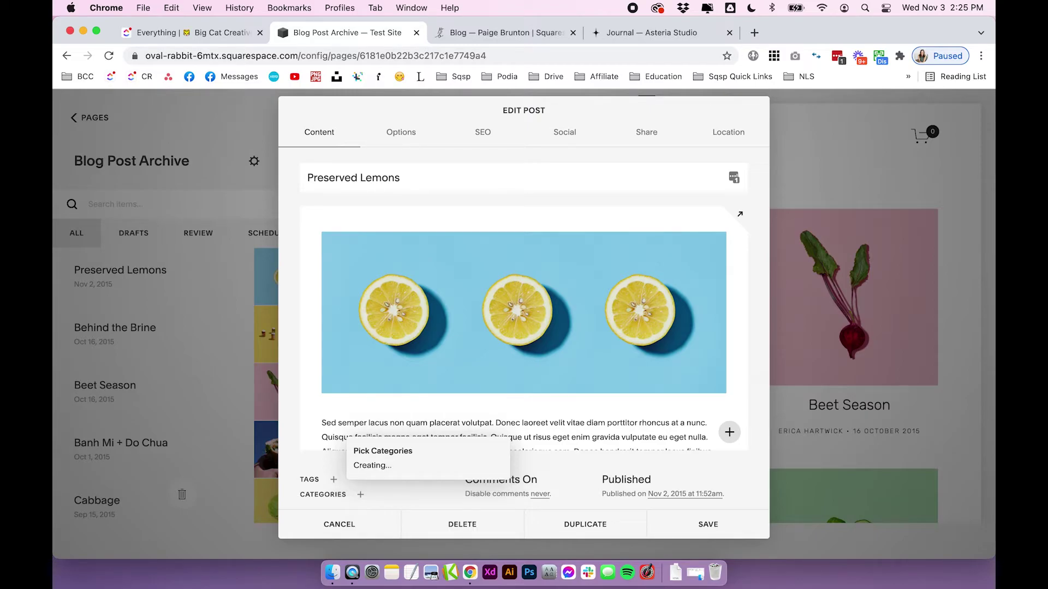
click(411, 493)
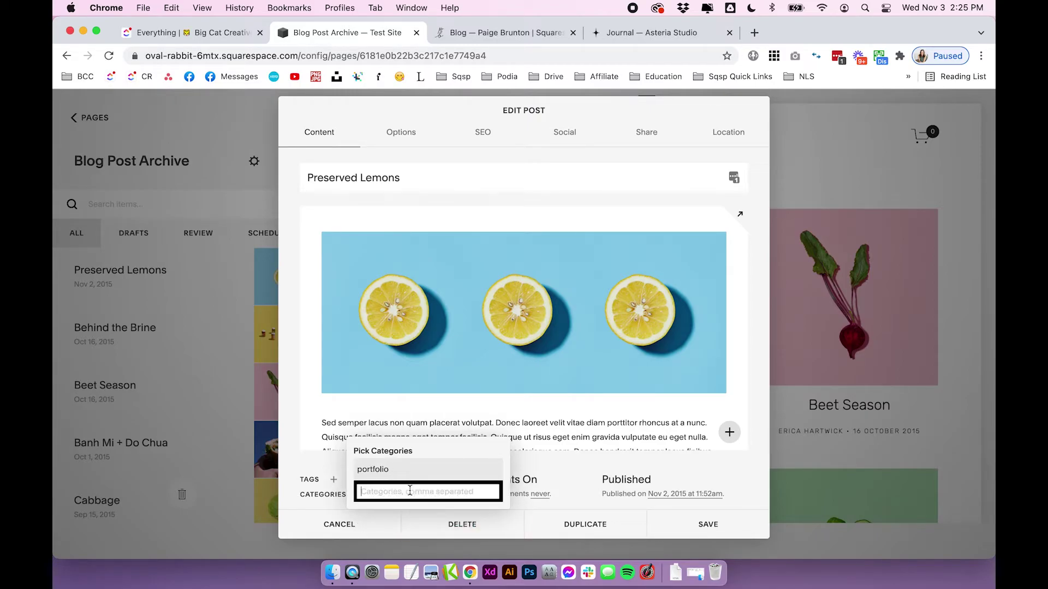
text(lifestyle)
key(Return)
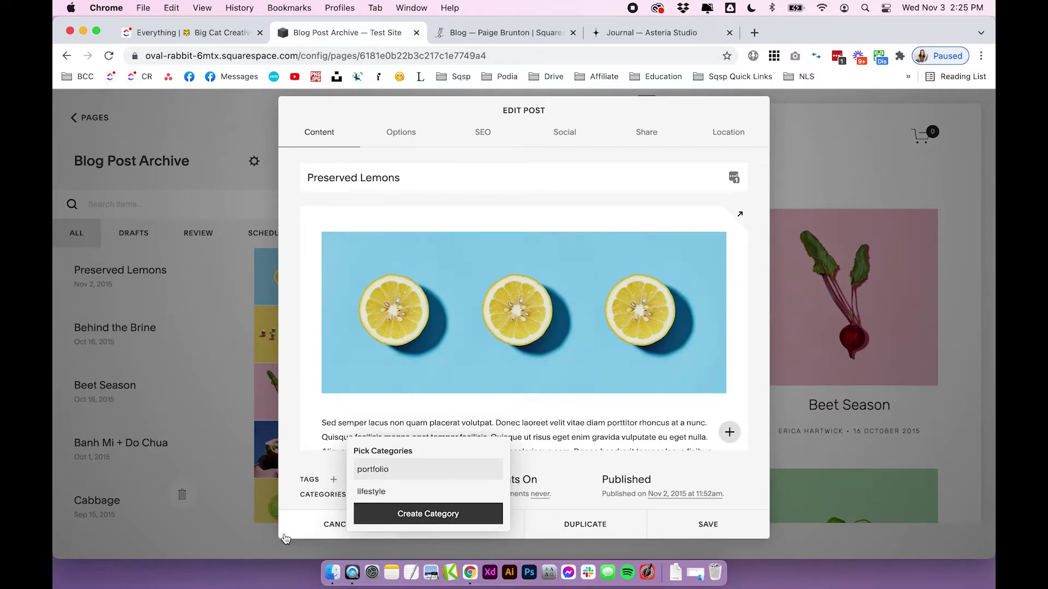
click(302, 449)
click(692, 522)
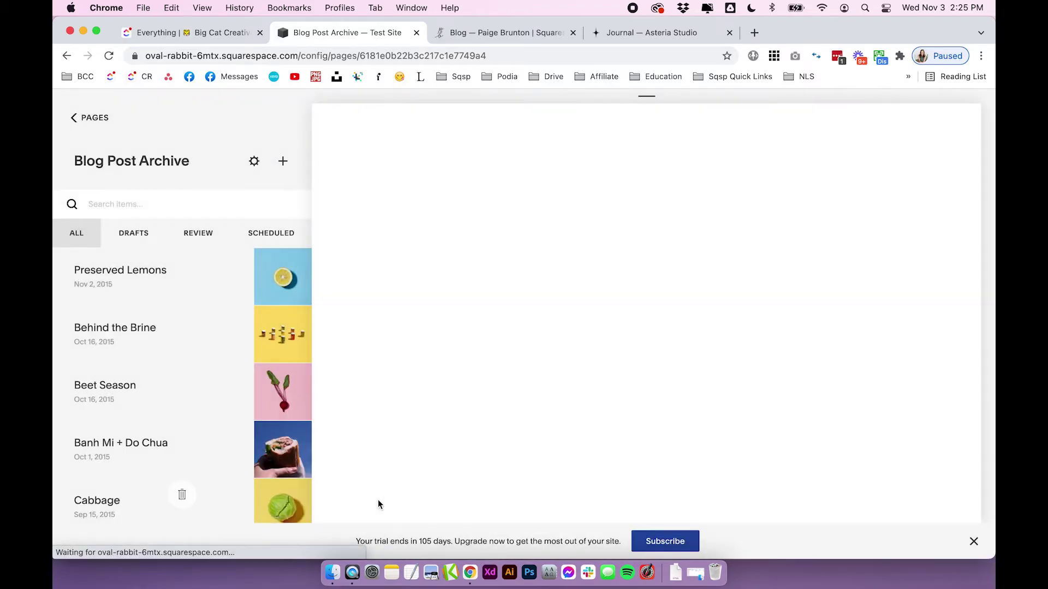
mouse_move(218, 342)
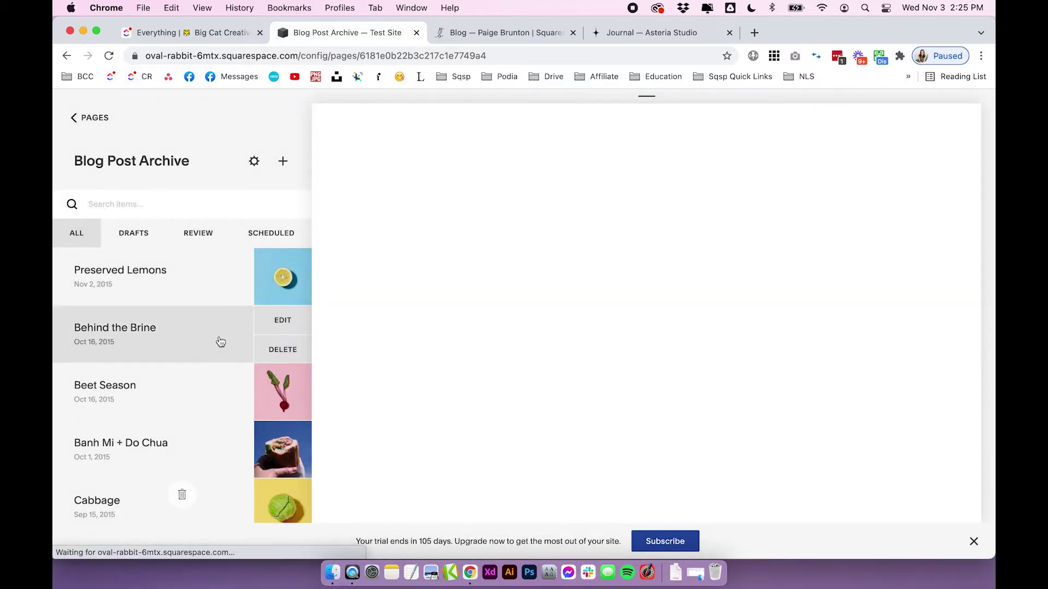
- Assign the lifestyle category to the Behind the Brine post and save the post
click(277, 323)
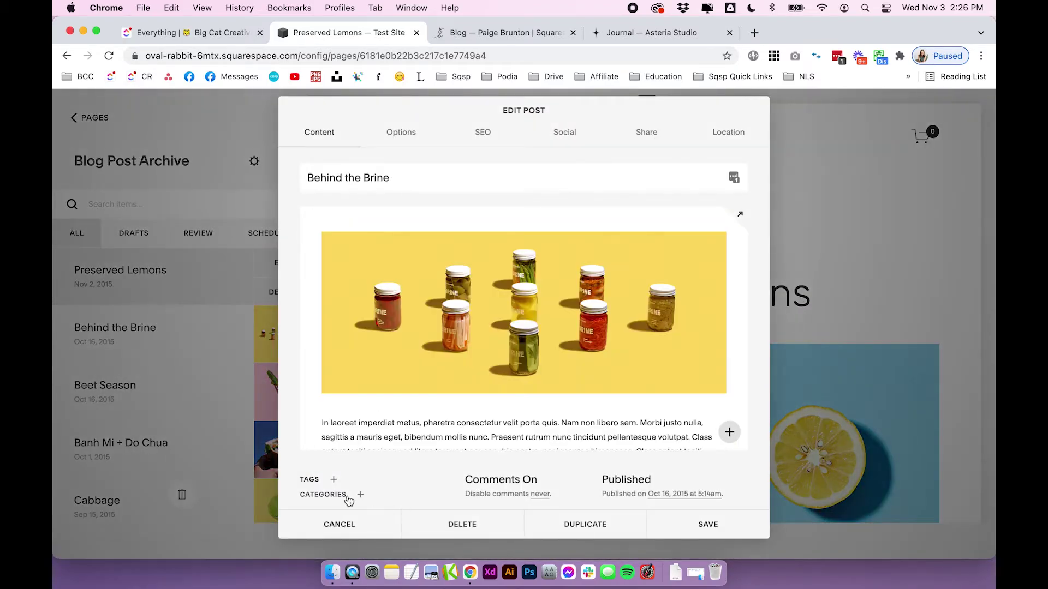
click(348, 498)
click(388, 425)
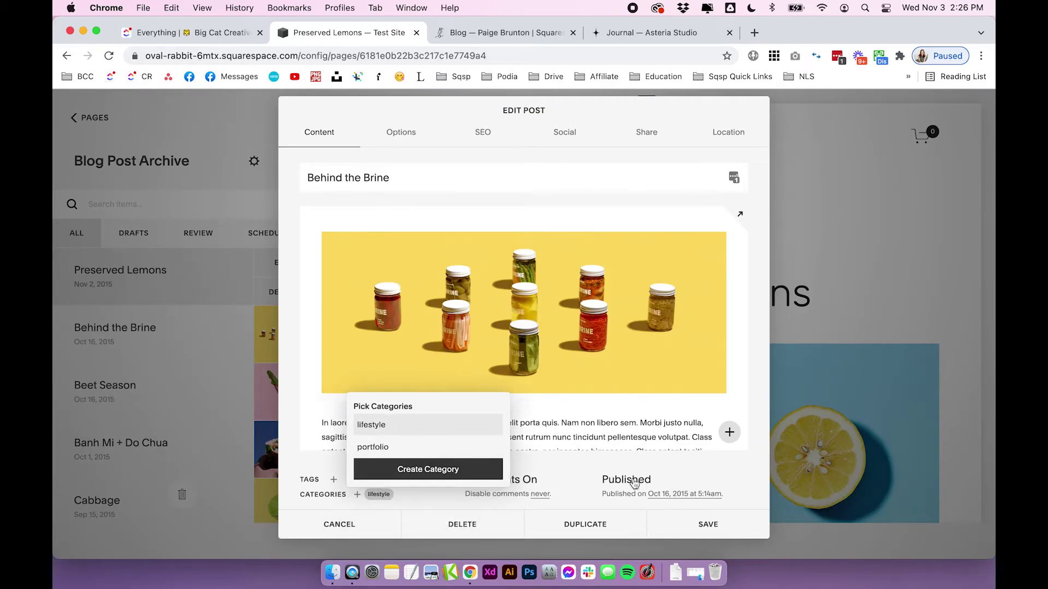
click(715, 525)
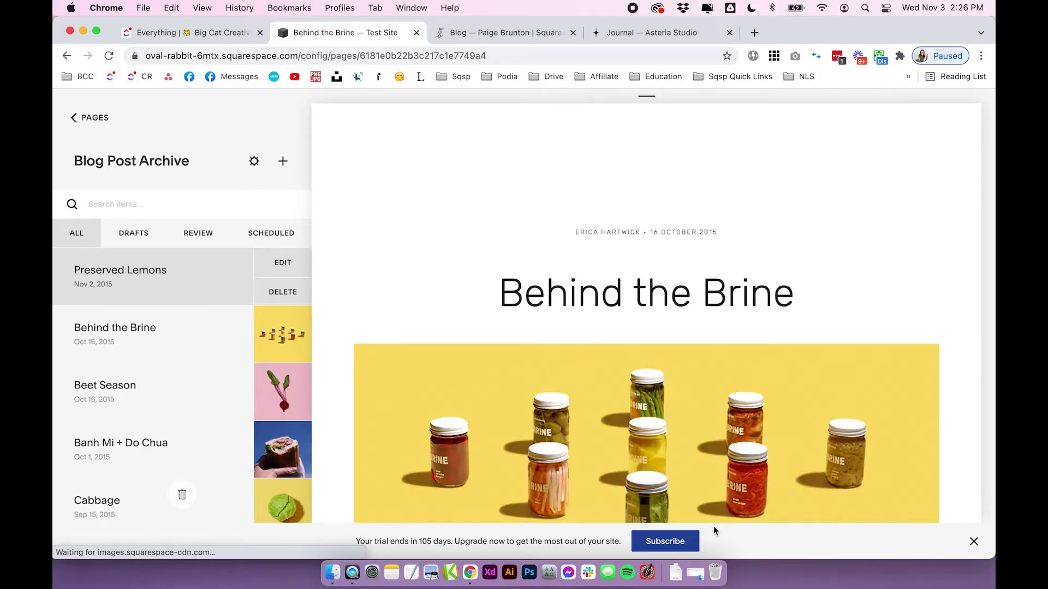
- Open the first section of the Blog index page for editing and bring up its Summary block settings
scroll(221, 345, down, 4)
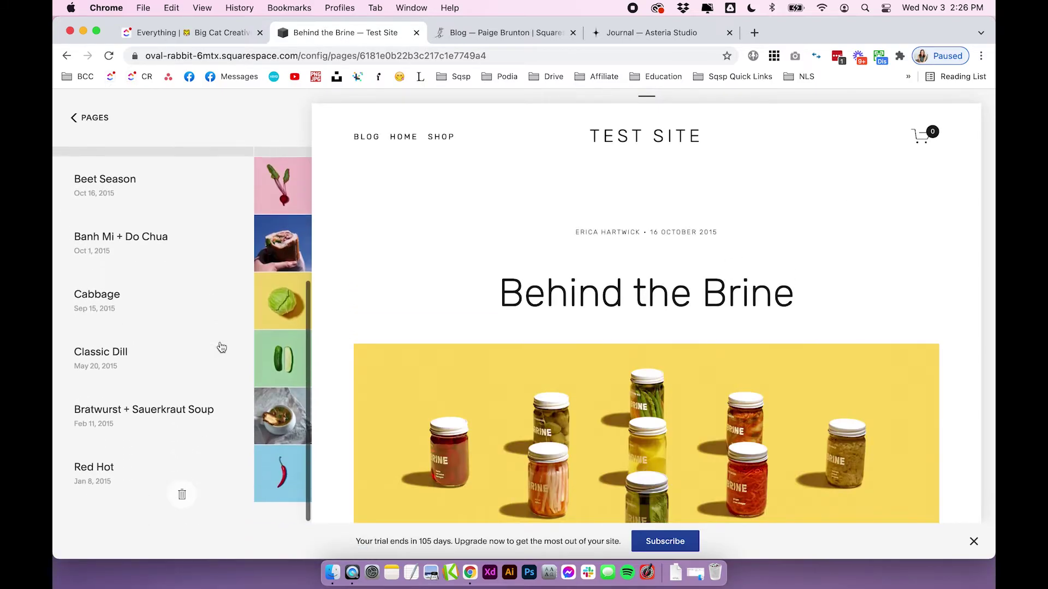
scroll(222, 348, up, 4)
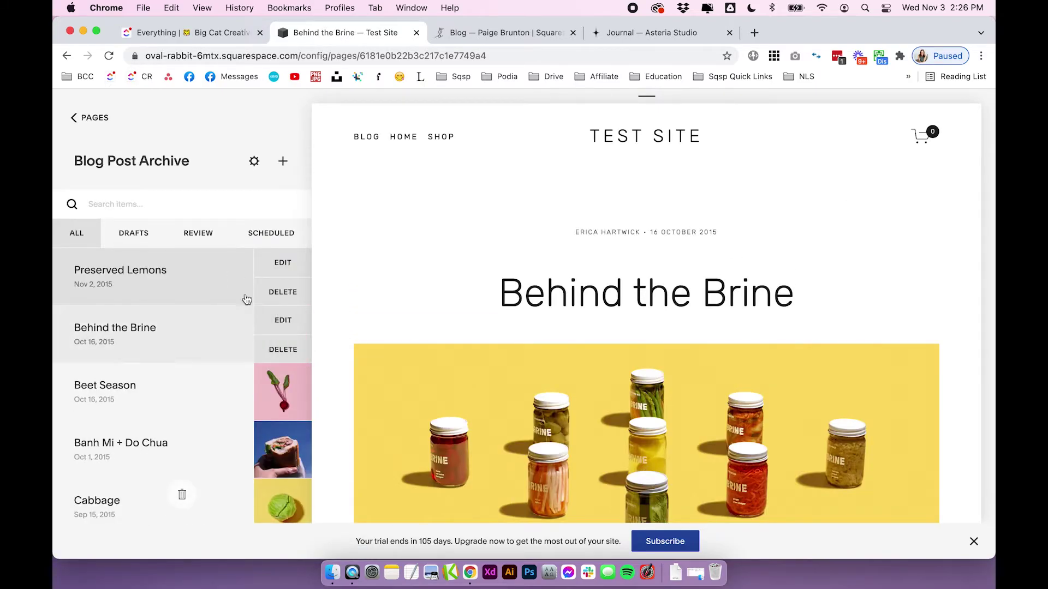
click(108, 118)
scroll(164, 421, down, 5)
scroll(163, 416, up, 5)
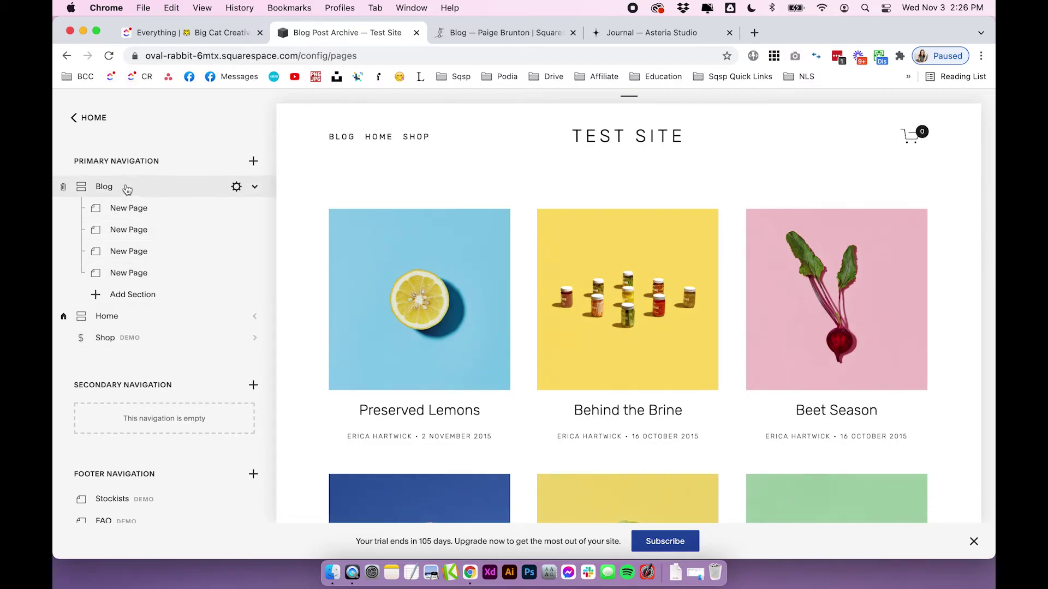
click(125, 187)
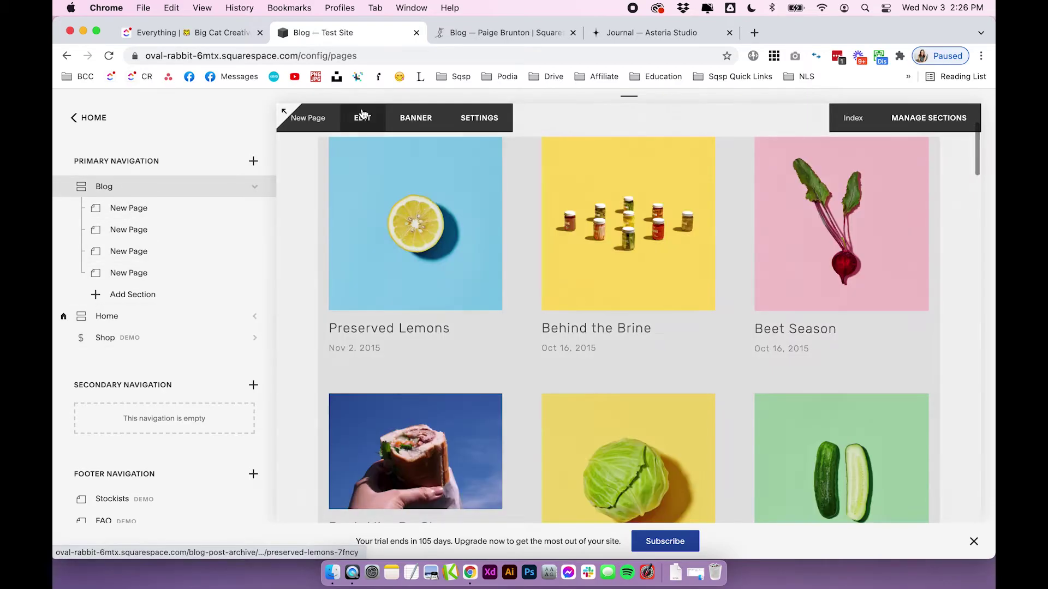
click(362, 109)
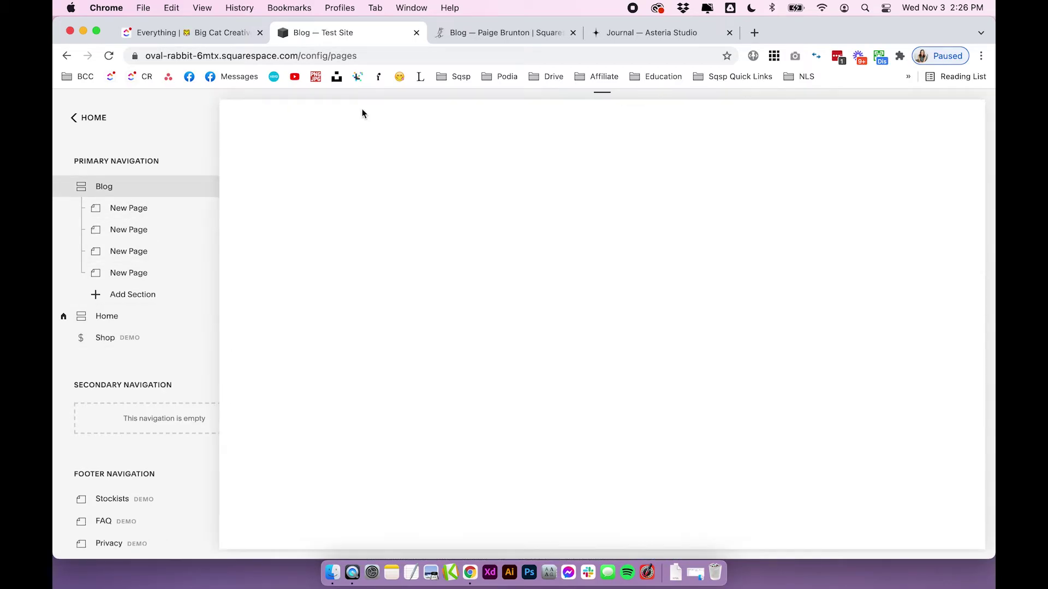
scroll(644, 346, down, 5)
scroll(644, 347, up, 6)
scroll(644, 347, up, 1)
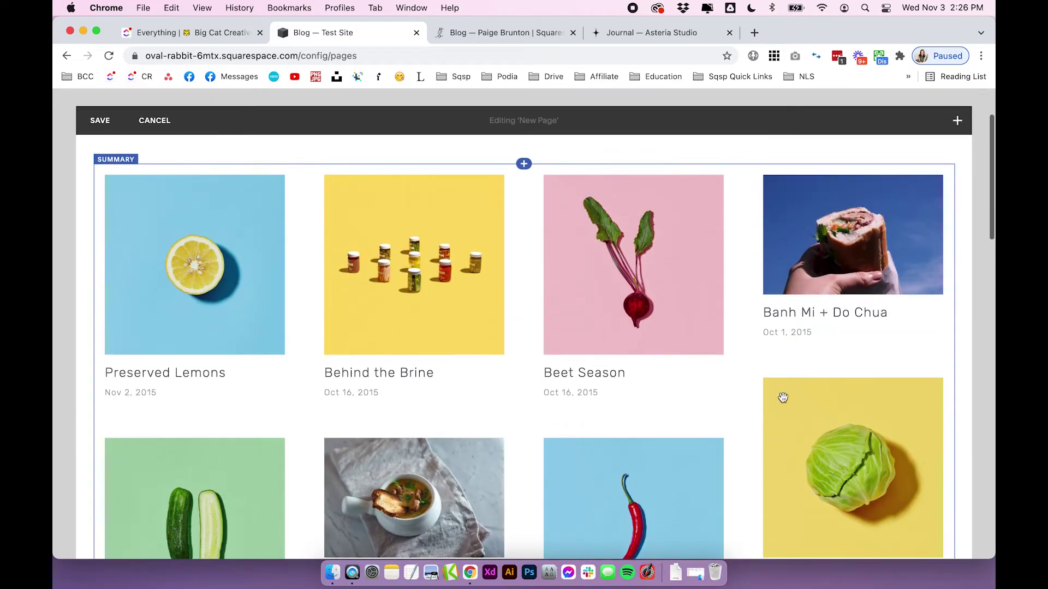
click(661, 311)
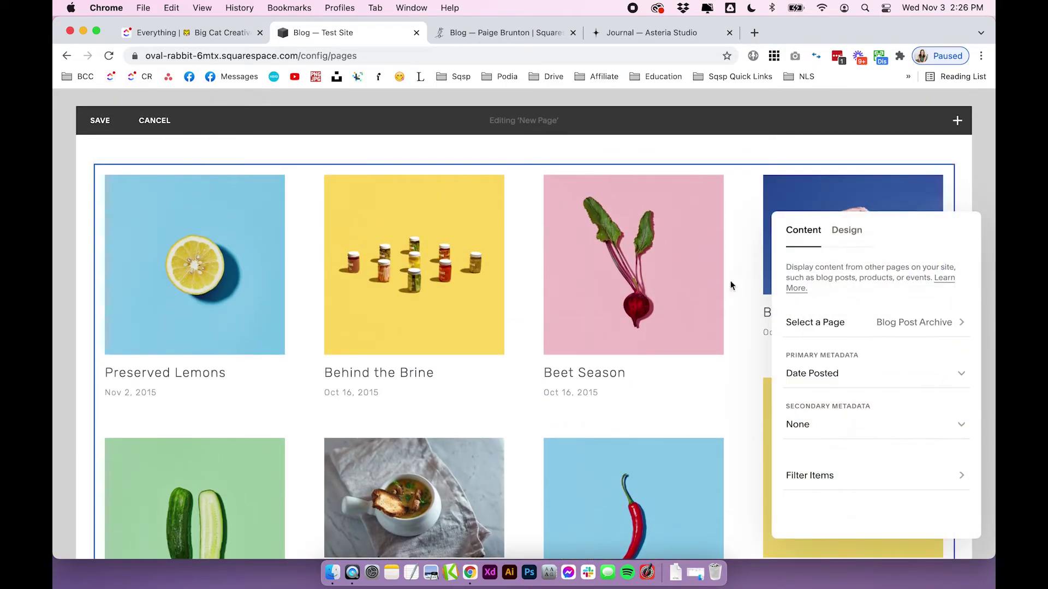
- Filter the Summary block's items by the lifestyle category
click(846, 230)
click(804, 230)
click(821, 477)
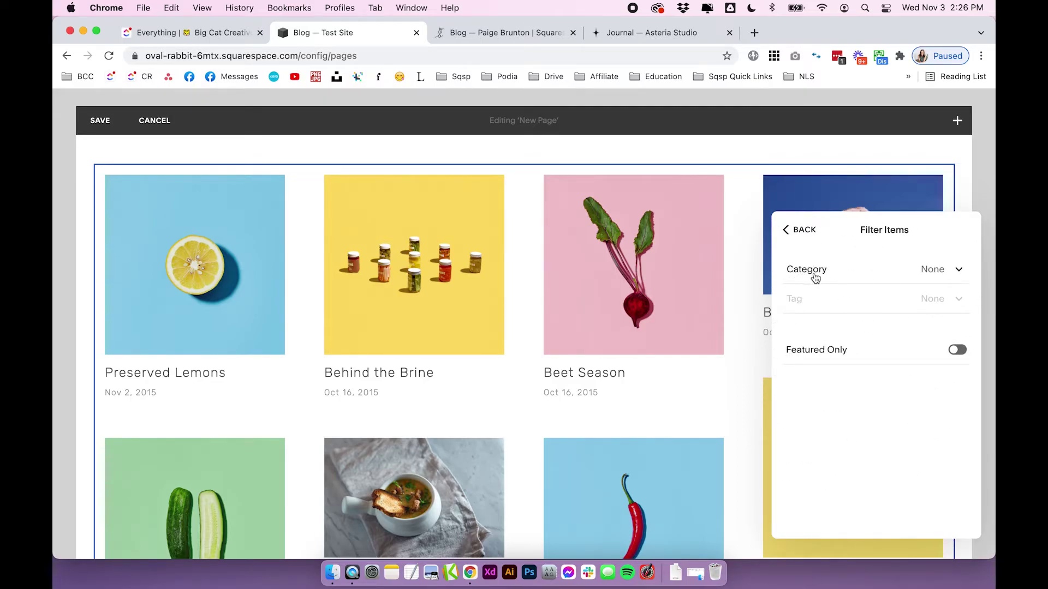
click(939, 276)
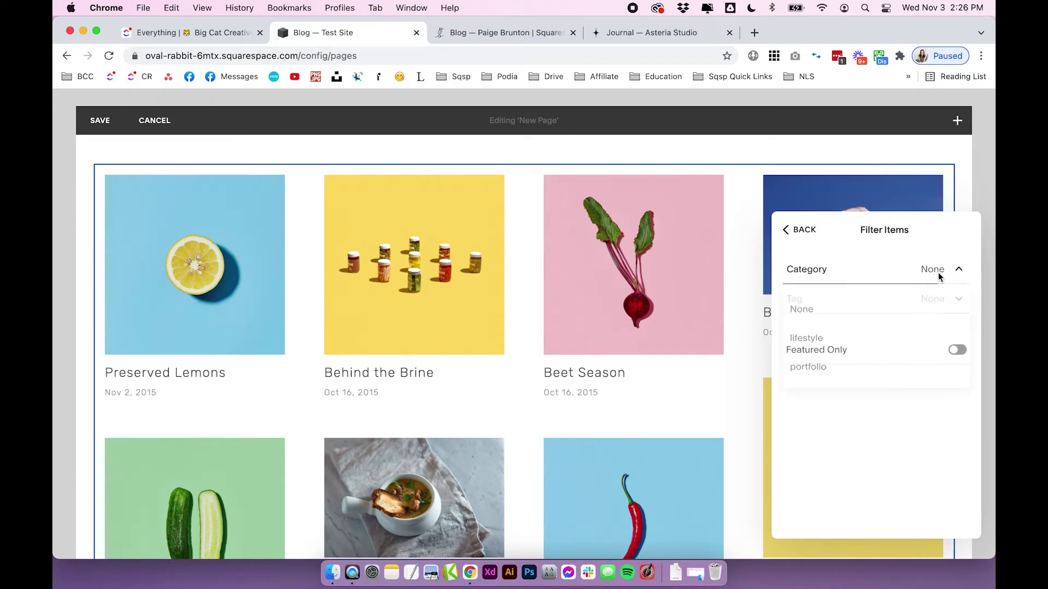
click(840, 340)
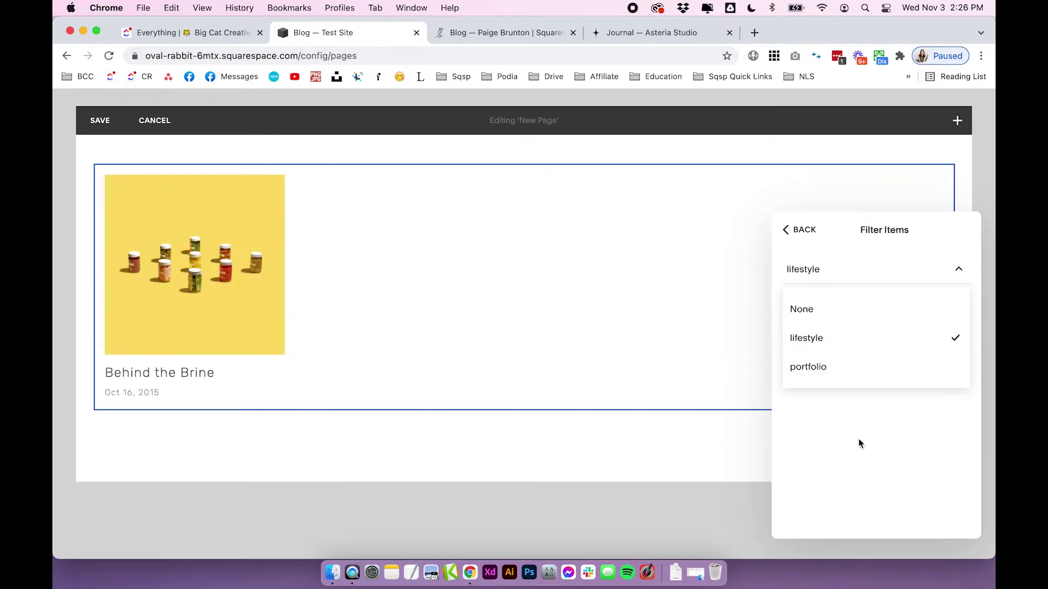
- Try filtering the Summary block by the portfolio category alone, and restore lifestyle as the only selected category
click(834, 367)
click(835, 352)
click(836, 354)
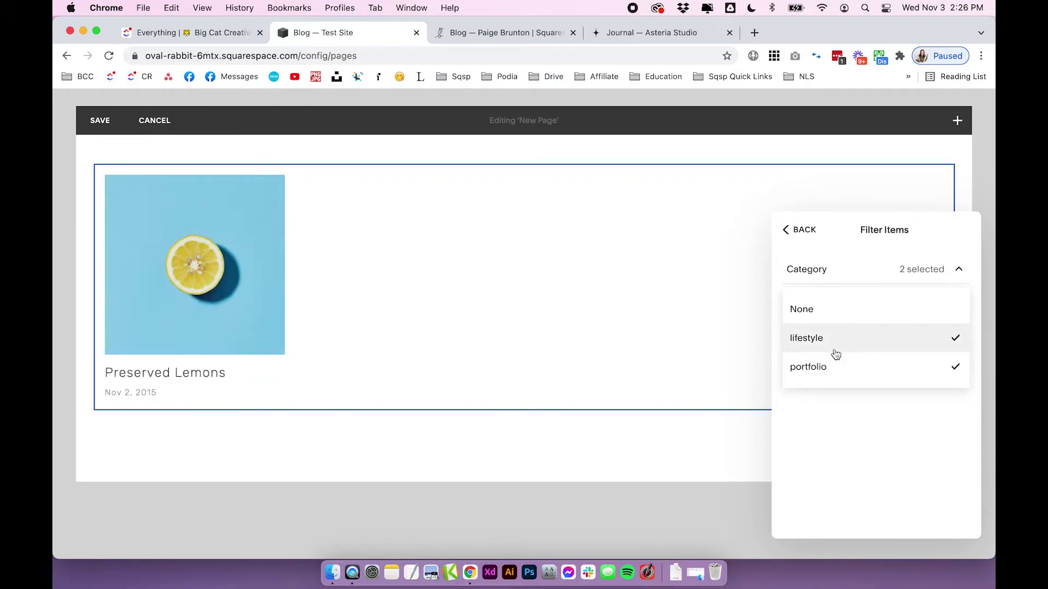
click(831, 368)
click(880, 456)
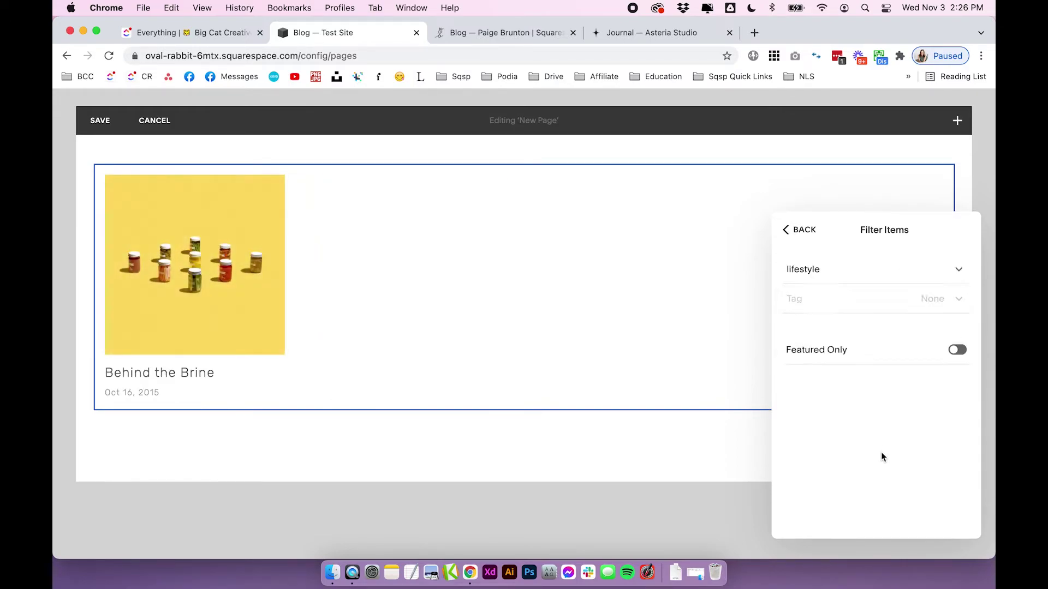
- Leave the item filter and view the layout choices in the Summary block's design settings
click(804, 232)
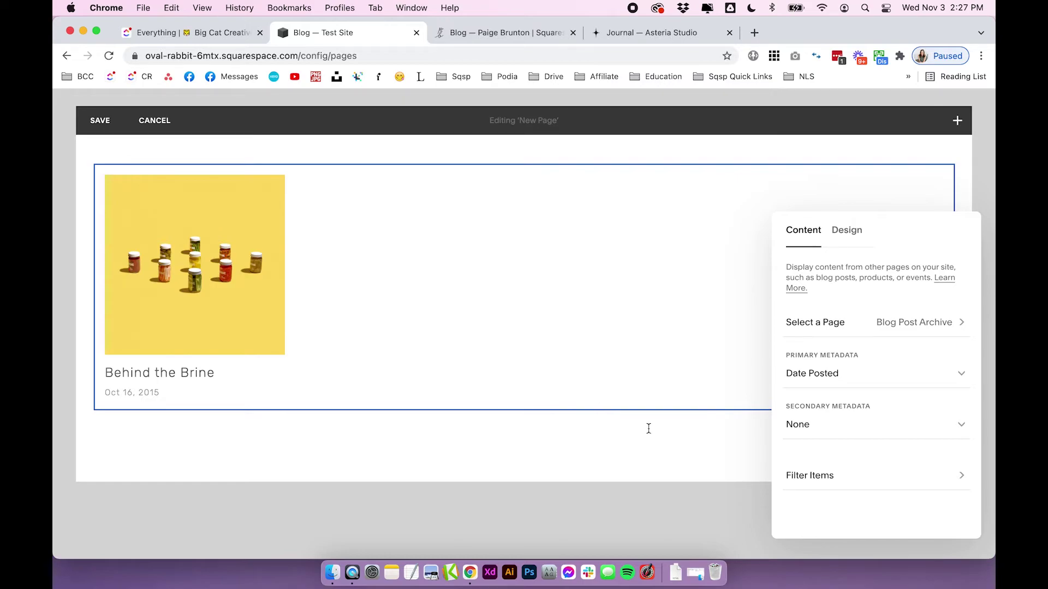
click(846, 230)
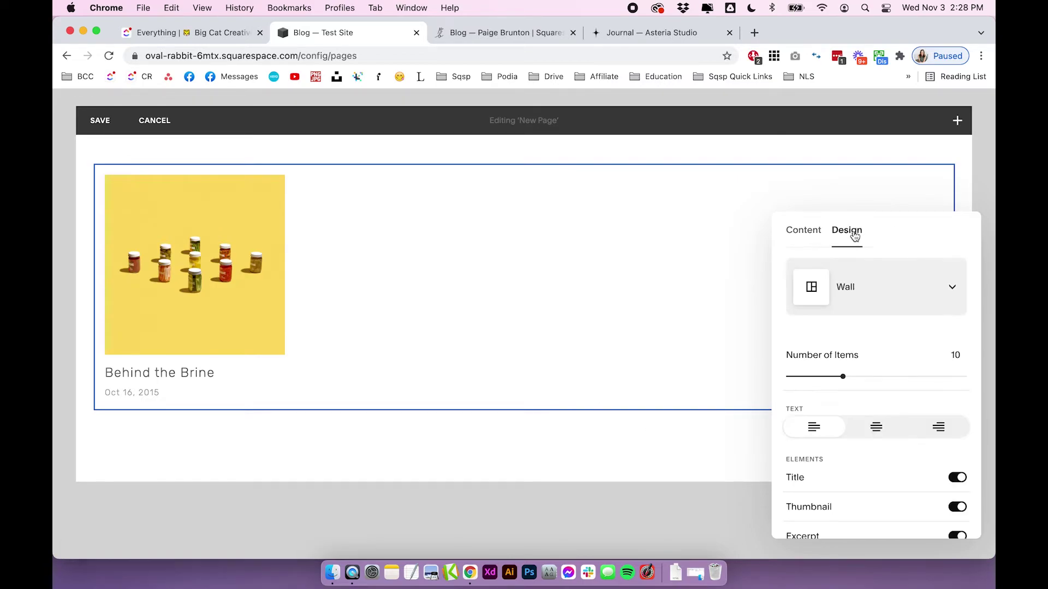
drag(929, 225, 831, 185)
click(807, 242)
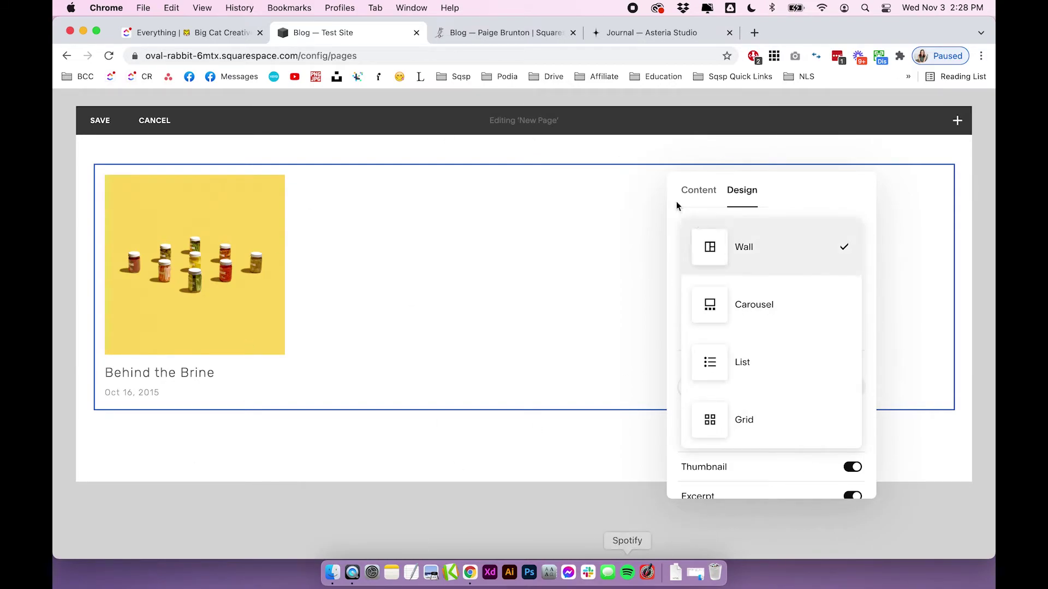
click(741, 193)
click(716, 195)
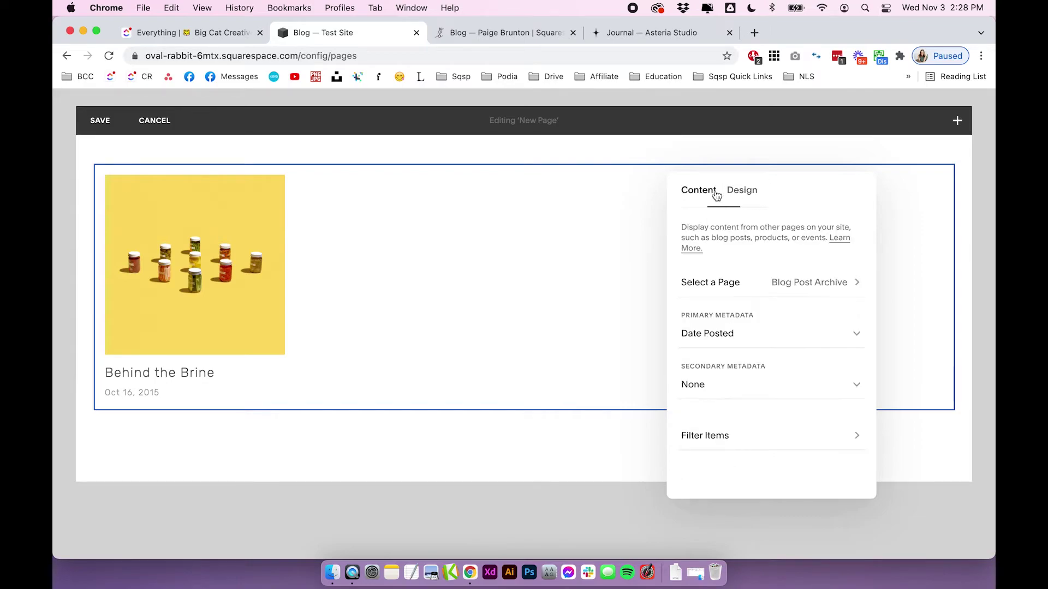
- Clear the Summary block's category filter by setting it to None
click(694, 434)
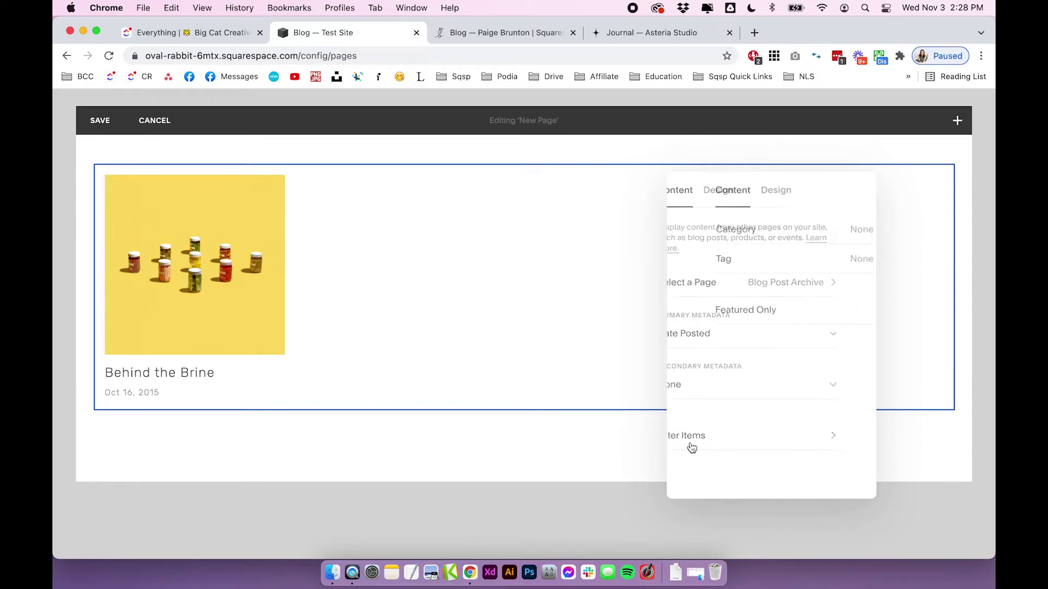
click(758, 232)
click(738, 269)
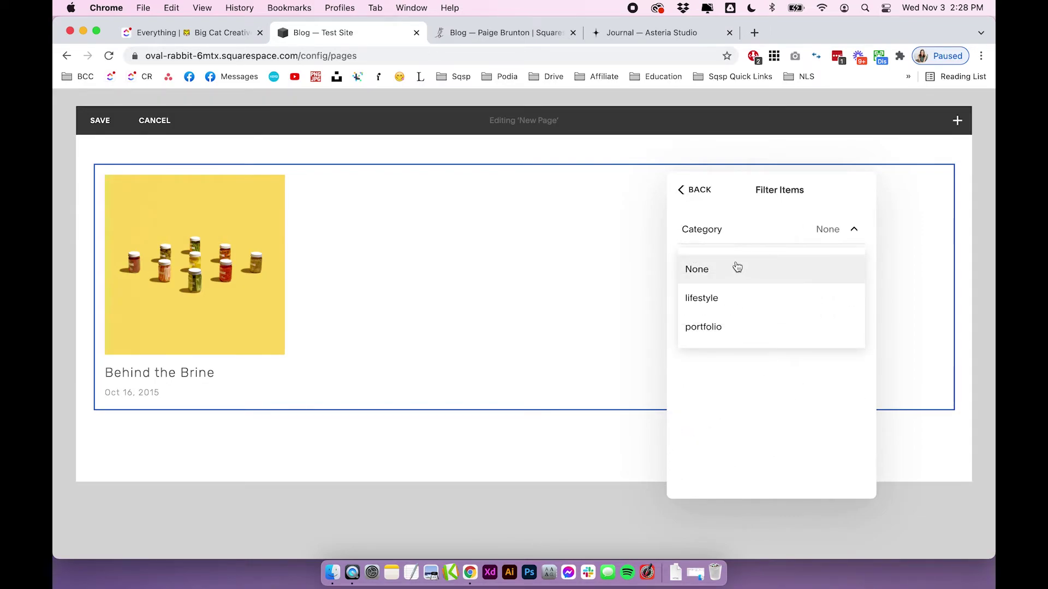
click(701, 192)
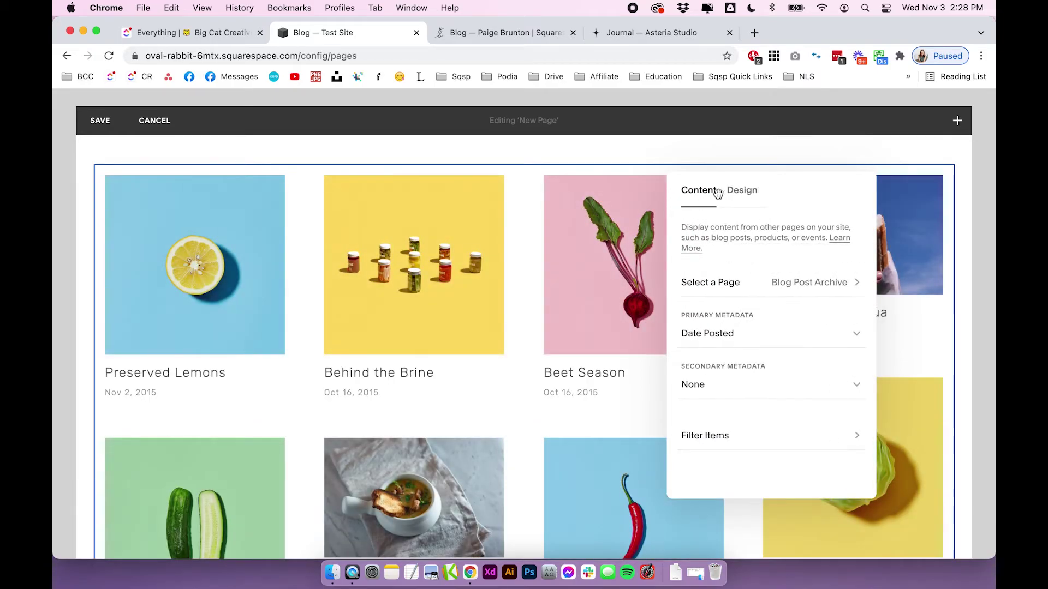
- Examine how the Summary block arranges the blog posts in the Wall layout
click(738, 192)
click(783, 254)
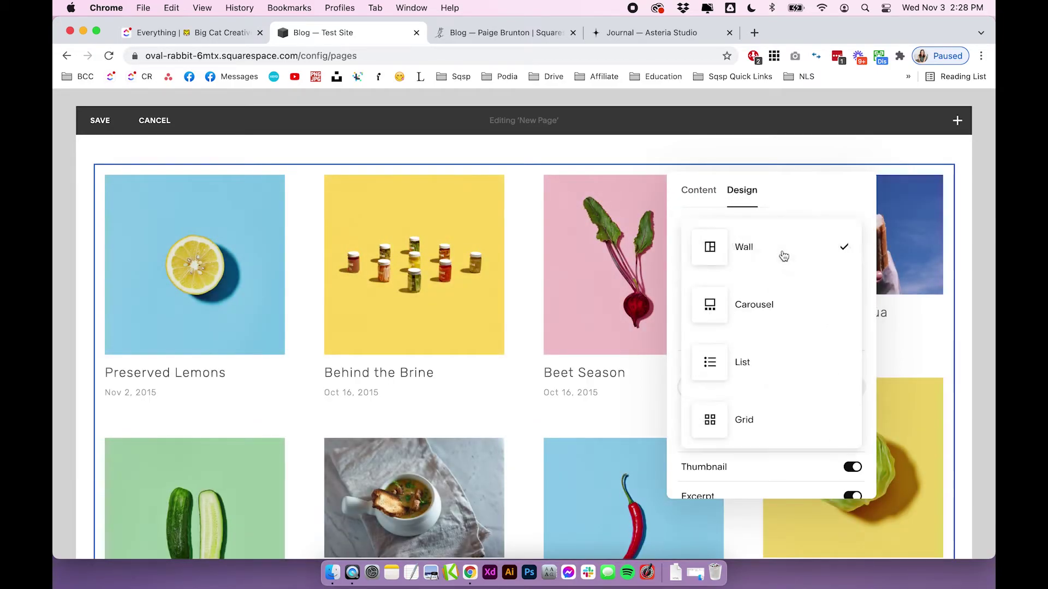
click(789, 243)
drag(780, 323, 690, 299)
scroll(350, 391, down, 1)
scroll(349, 391, down, 4)
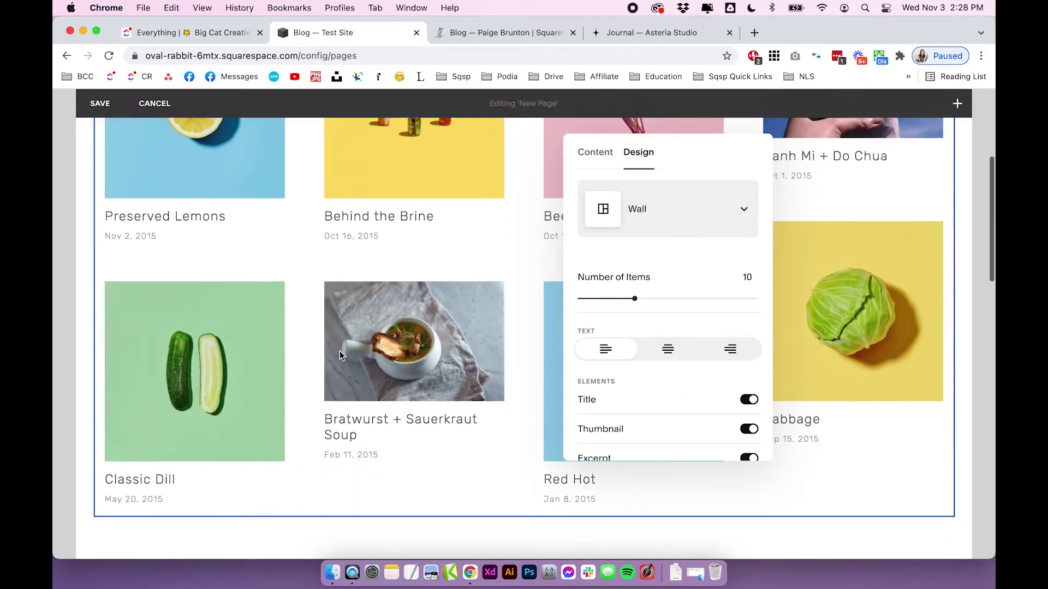
scroll(876, 348, up, 4)
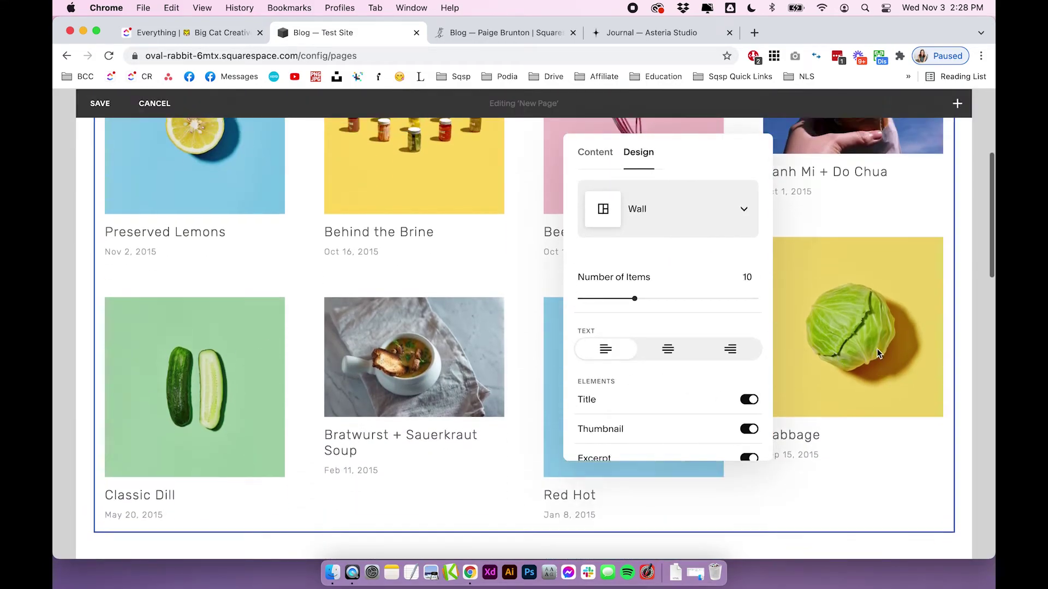
- Try the Carousel layout and the List layout on the Summary block and look through the listed posts
click(657, 214)
click(663, 265)
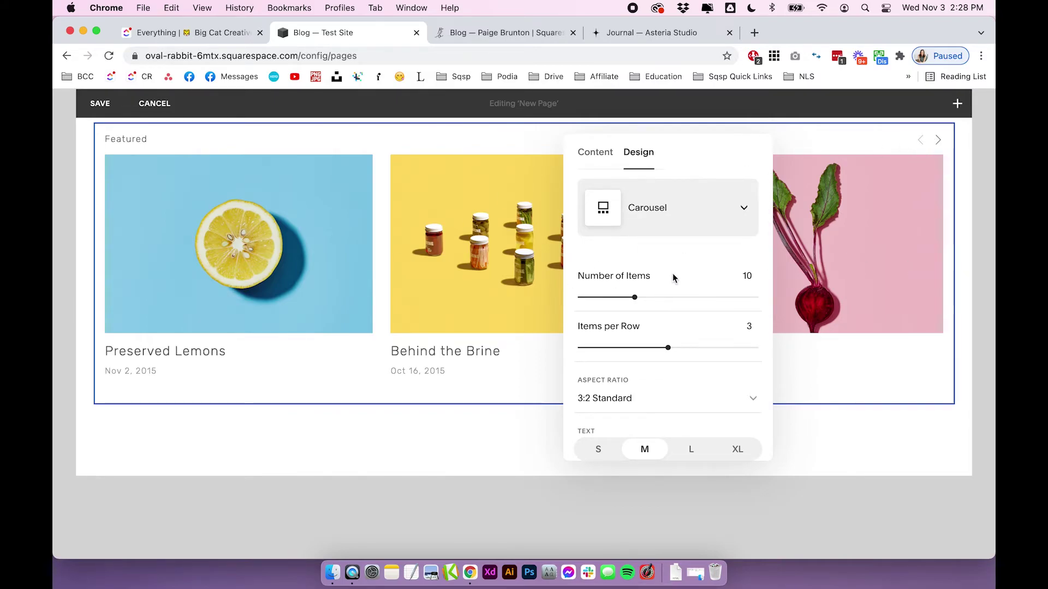
click(660, 212)
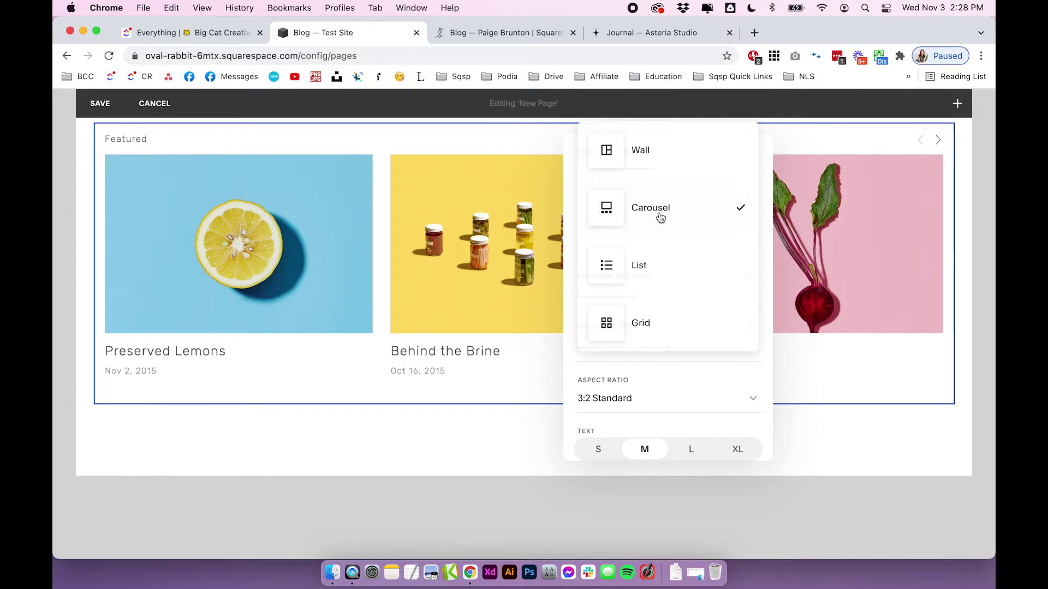
click(662, 277)
scroll(448, 270, down, 2)
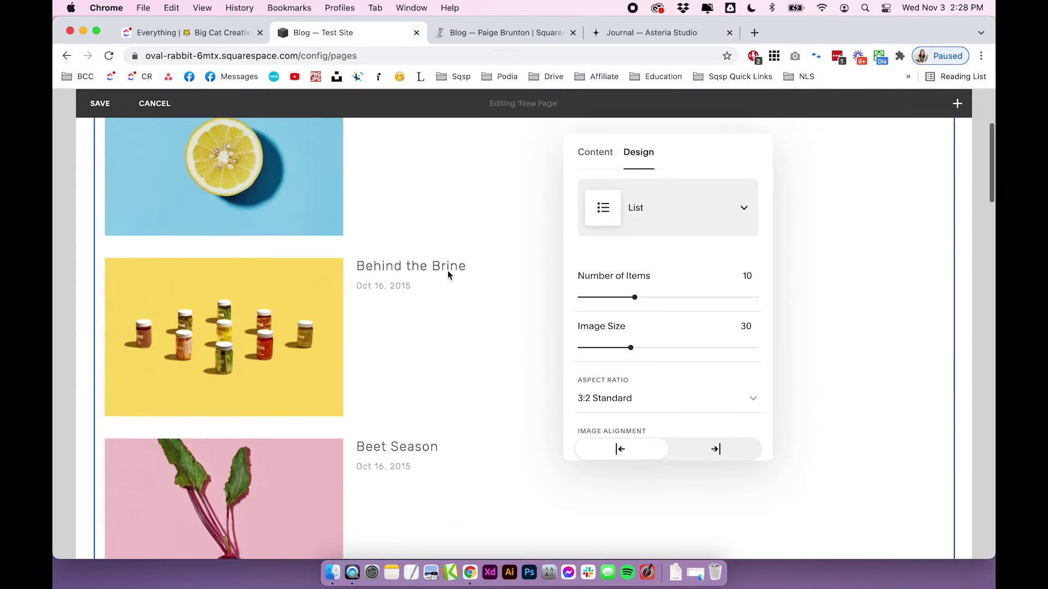
scroll(447, 273, down, 20)
scroll(442, 287, up, 15)
- Change the Summary block's layout to Grid
click(672, 219)
click(668, 303)
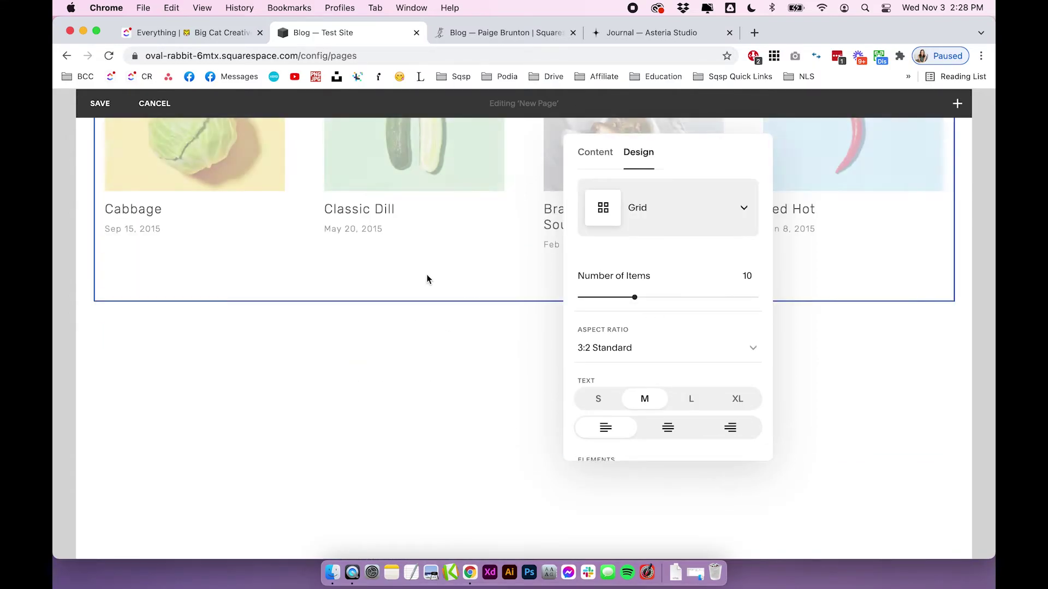
scroll(427, 278, up, 10)
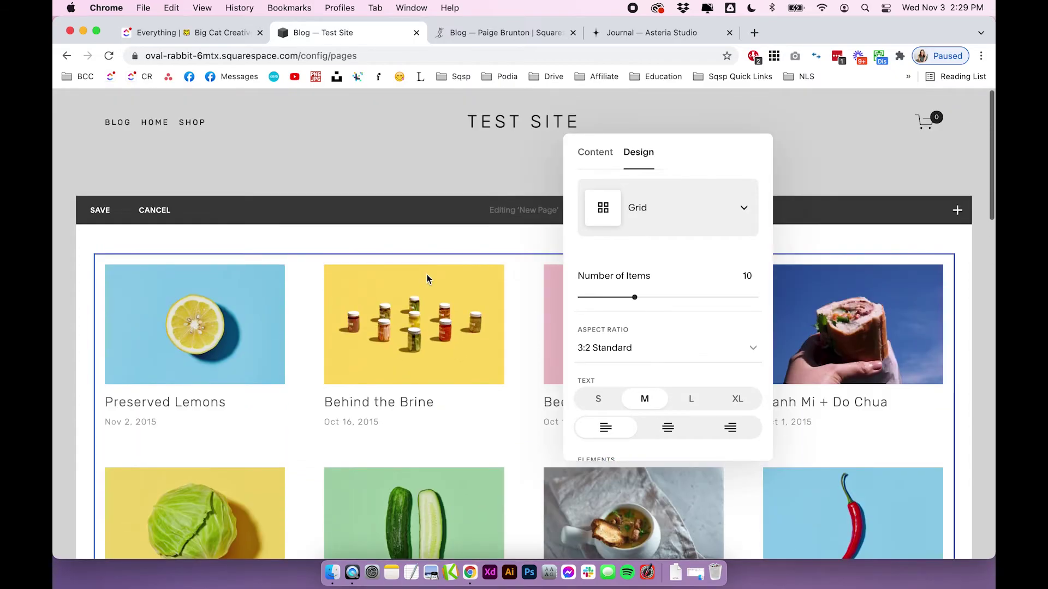
click(671, 216)
- Review the grid's design options and try switching the Thumbnail and Excerpt elements off and back on
scroll(664, 297, down, 5)
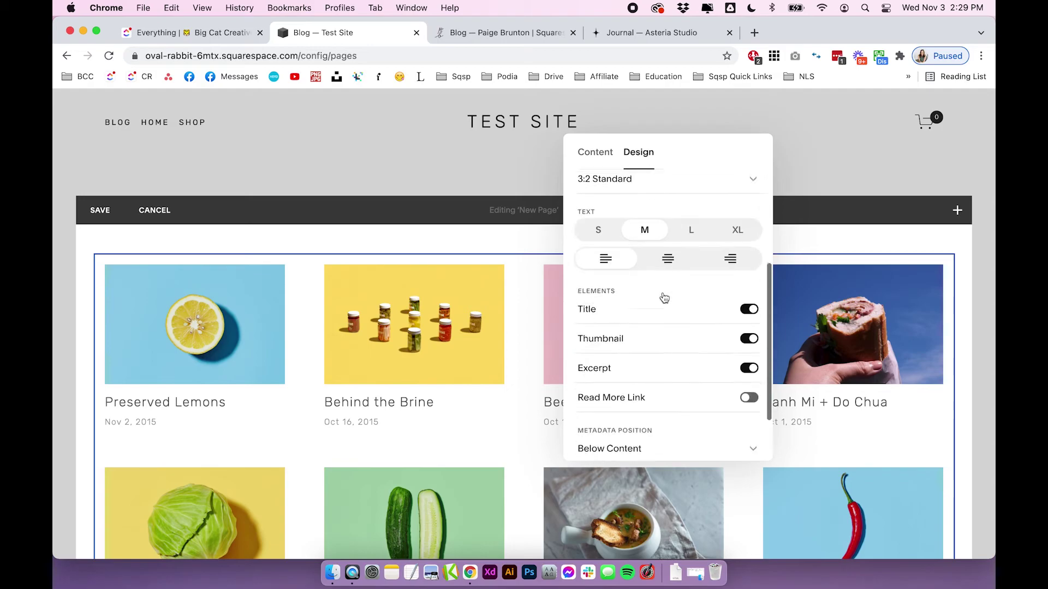
scroll(664, 298, up, 4)
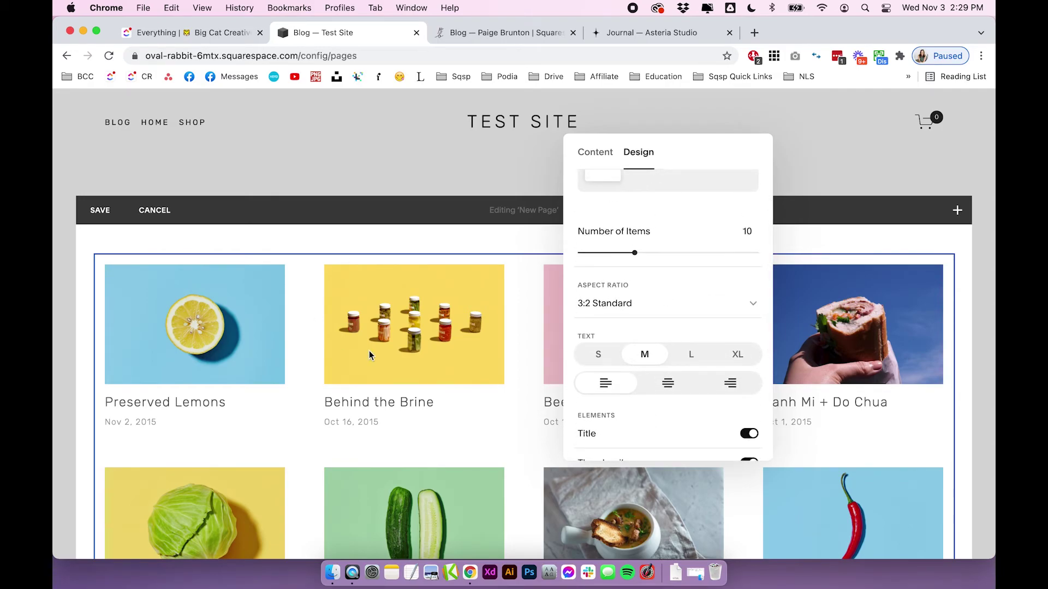
scroll(251, 377, down, 3)
scroll(651, 303, down, 3)
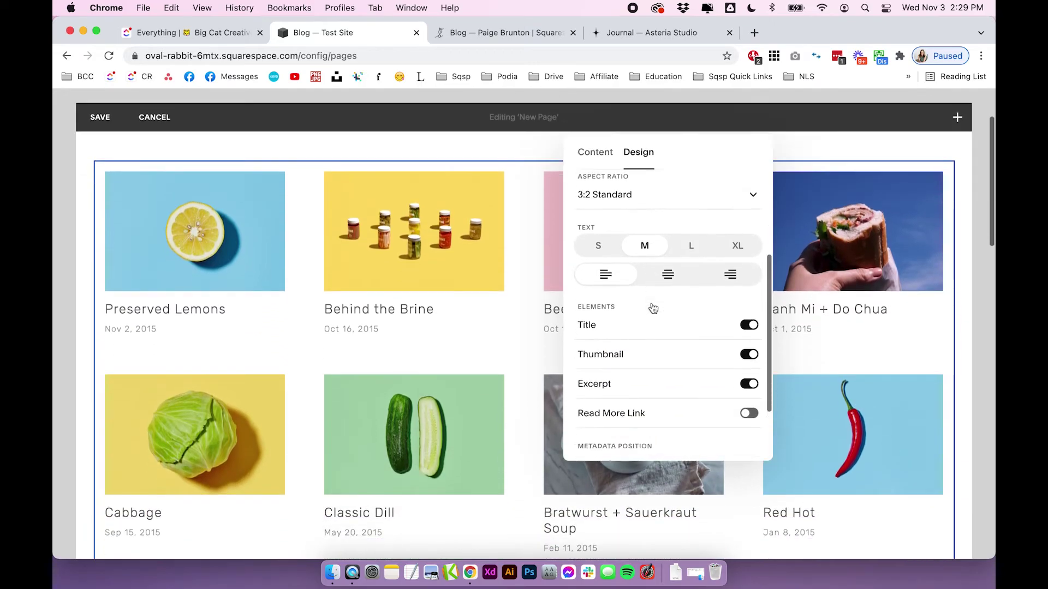
click(749, 343)
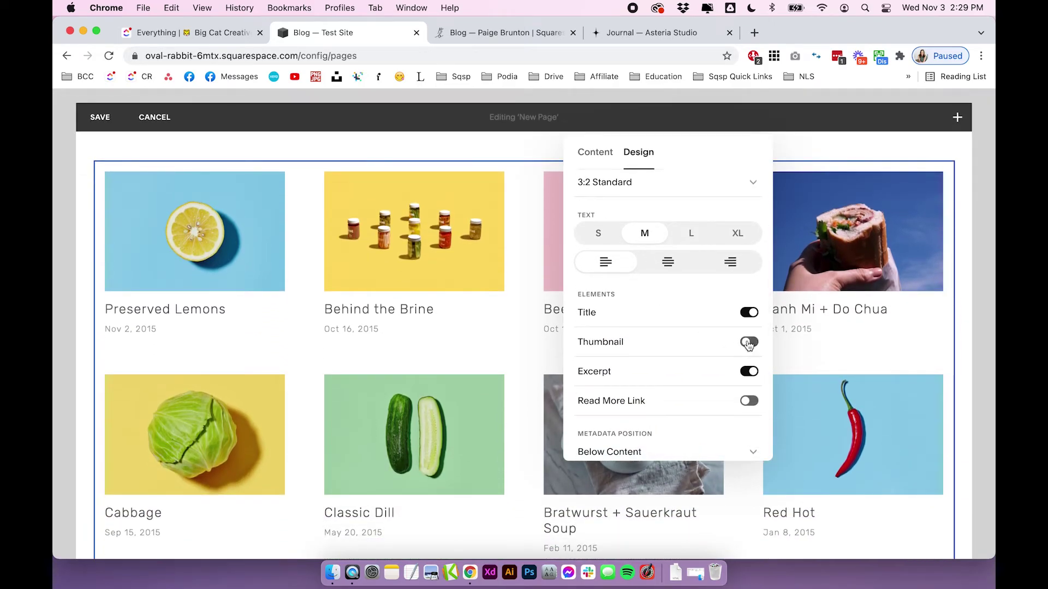
click(749, 372)
click(749, 371)
scroll(671, 334, down, 2)
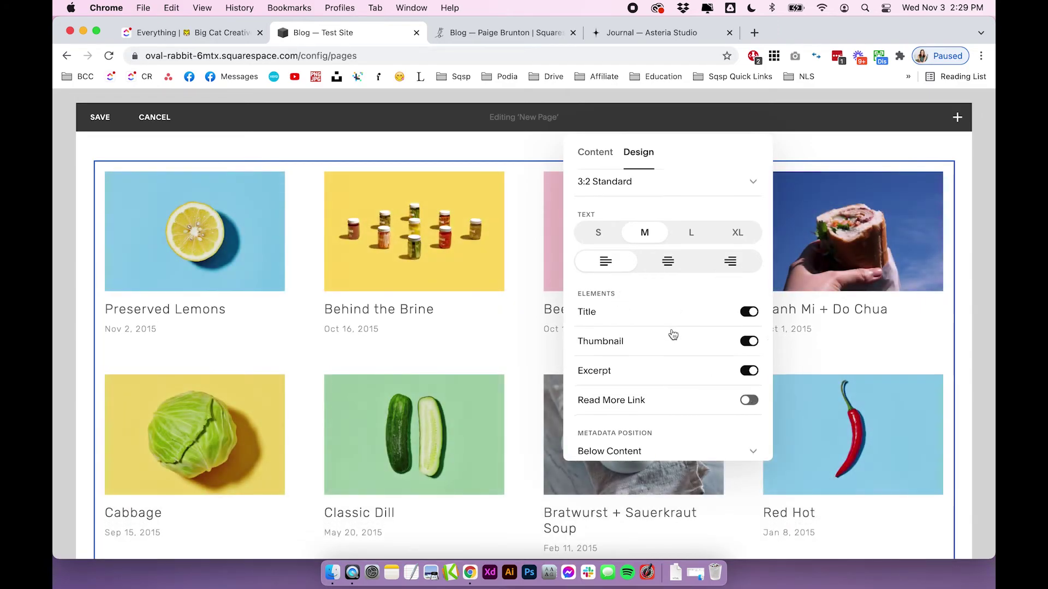
- Check the Summary block's Size and Spacing options, then view its content settings
click(633, 435)
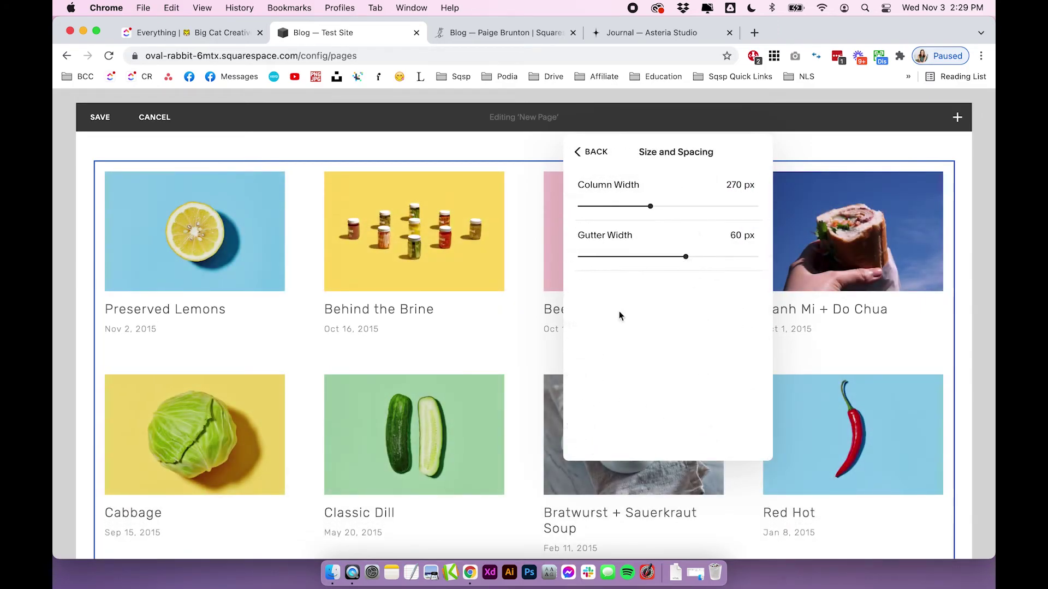
click(601, 158)
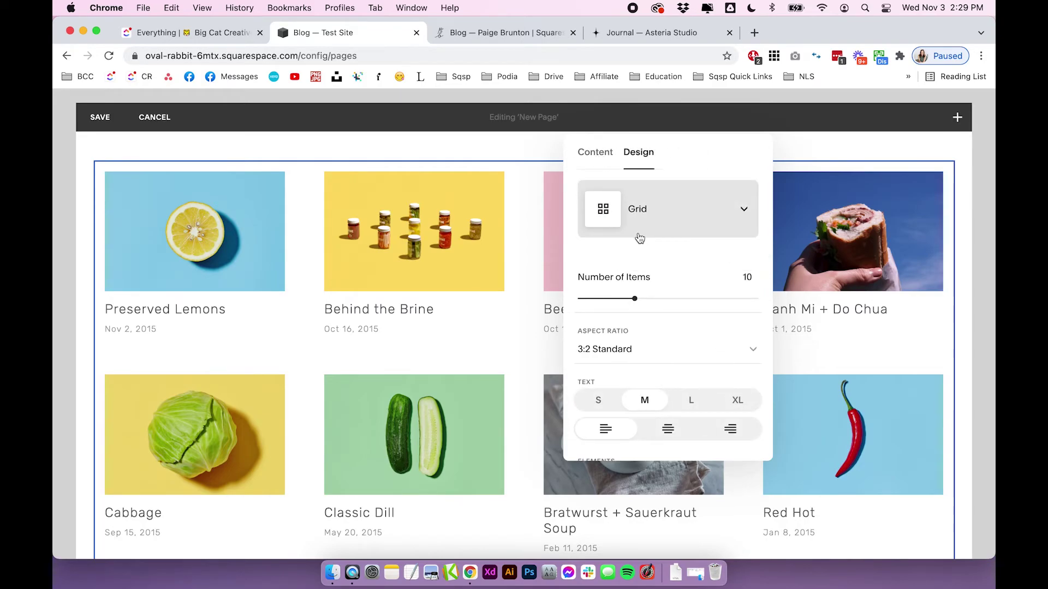
click(609, 155)
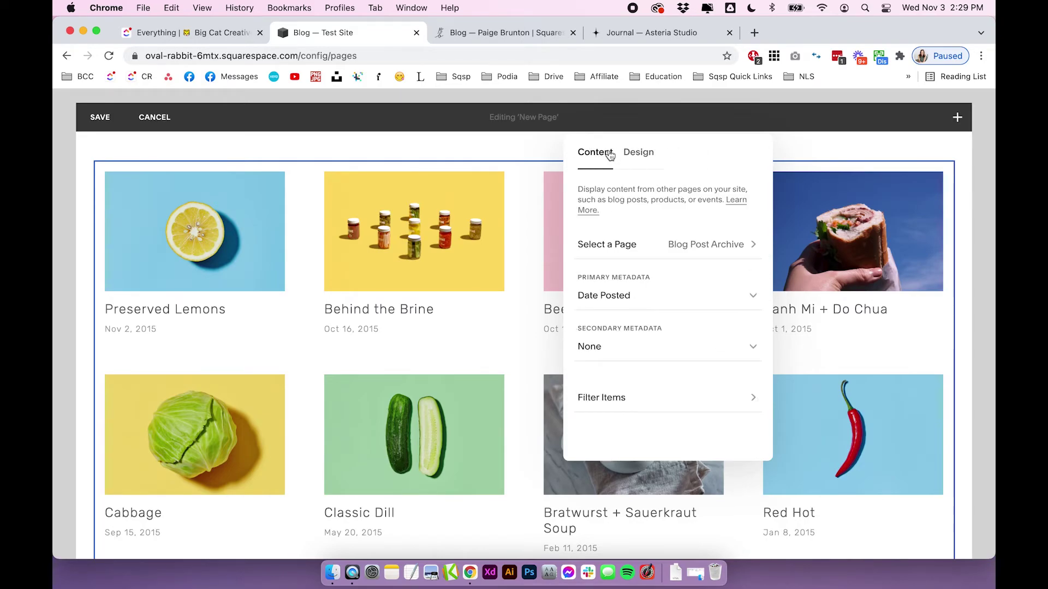
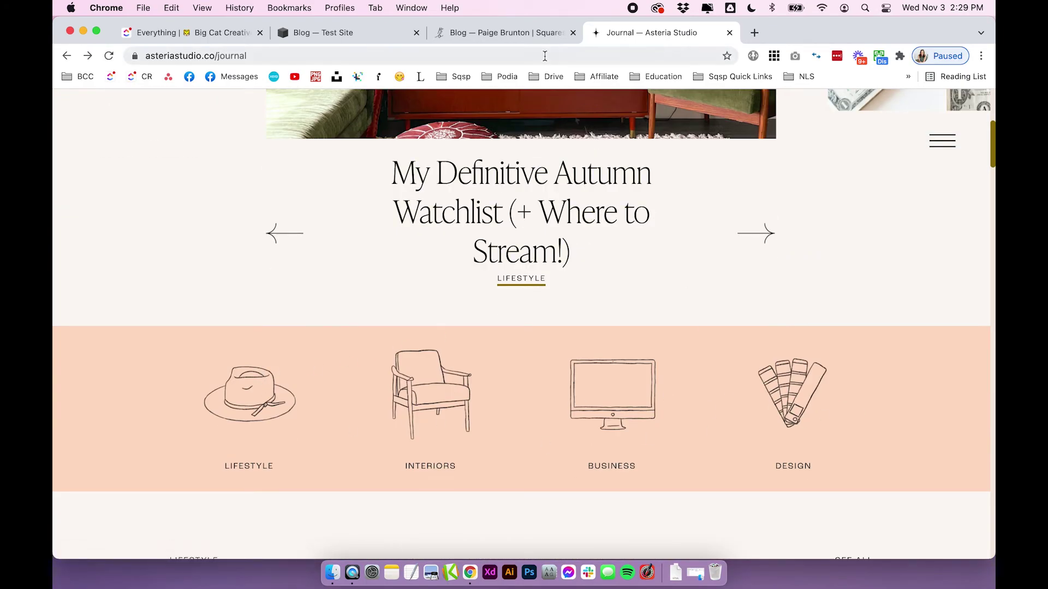
- Look through the web designer's example blog page, from its welcome banner to the popular post section
click(536, 35)
scroll(600, 164, up, 4)
scroll(603, 170, up, 15)
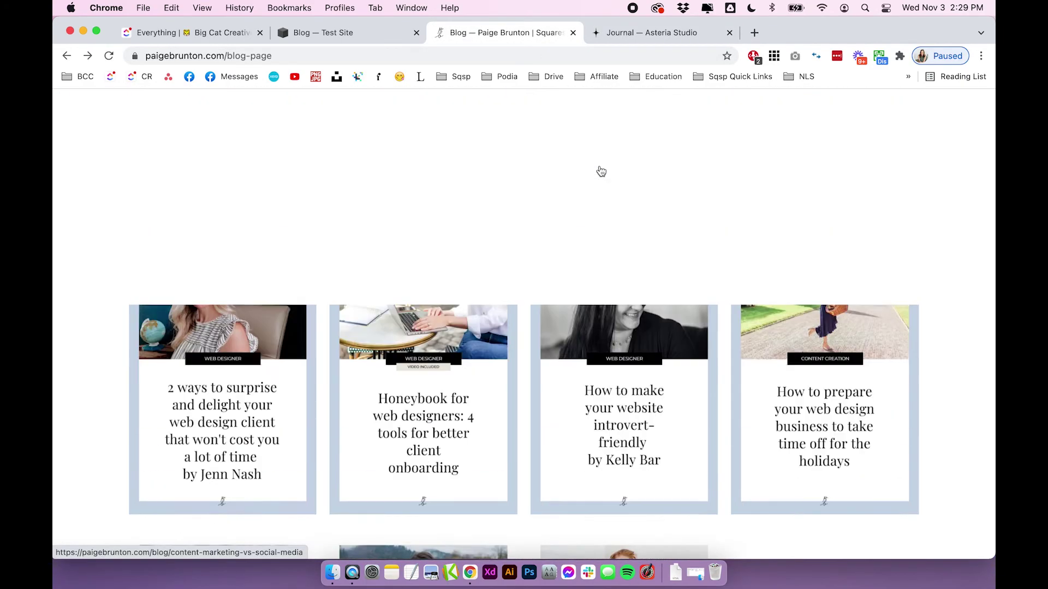
scroll(603, 170, down, 5)
scroll(473, 207, up, 10)
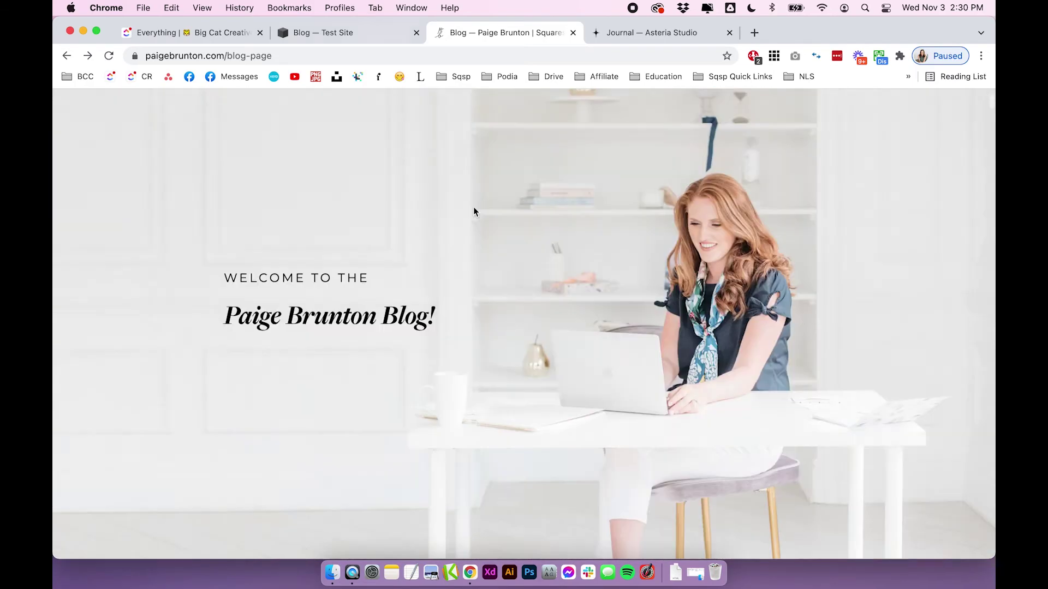
scroll(474, 208, down, 10)
drag(480, 207, 617, 397)
click(617, 397)
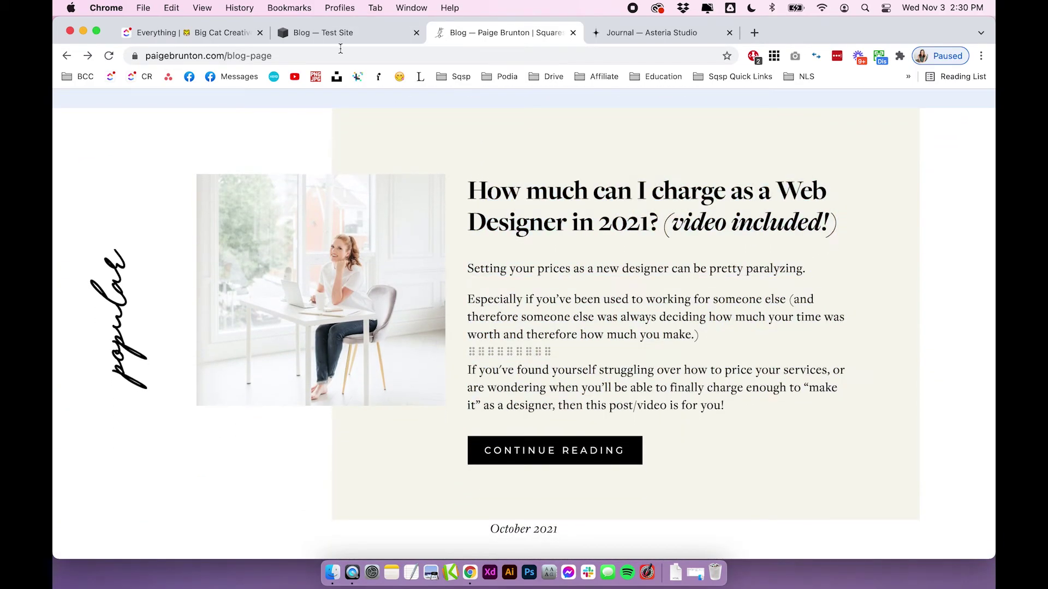
- Compare the test site's Blog page with the example blog pages
click(337, 32)
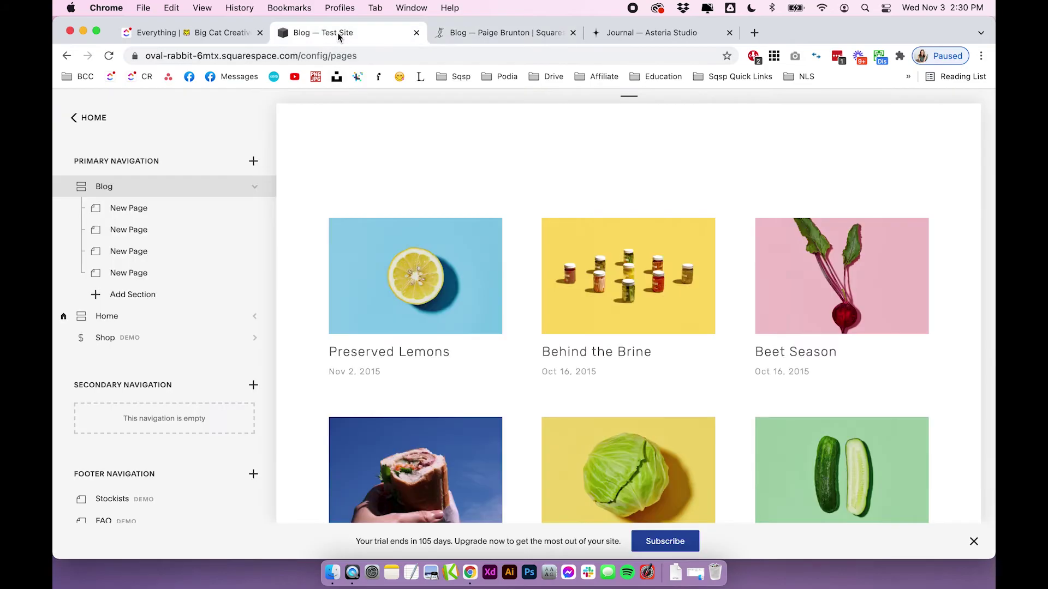
scroll(461, 206, down, 15)
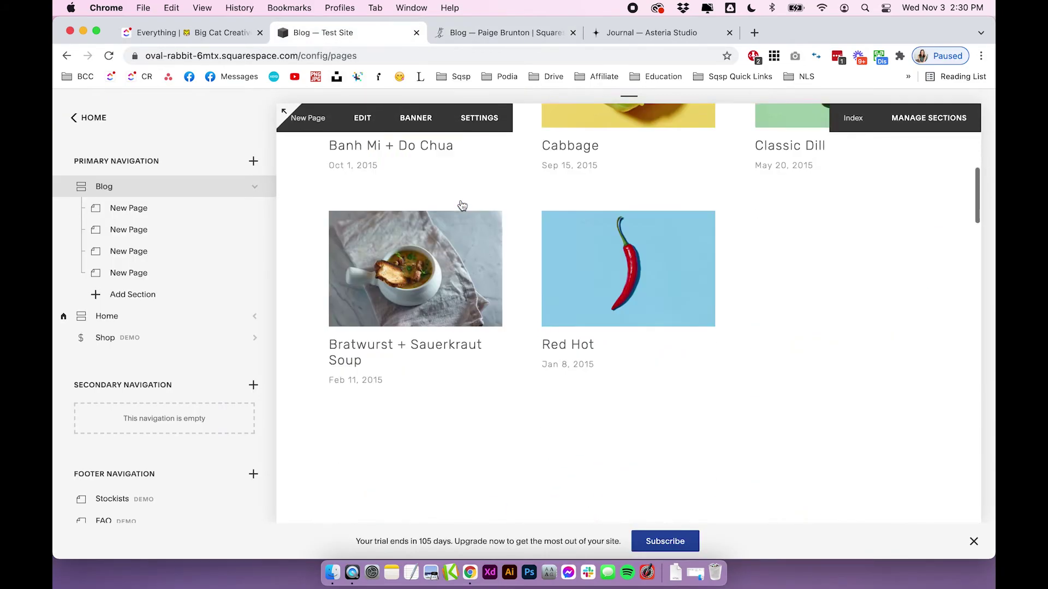
scroll(461, 205, up, 15)
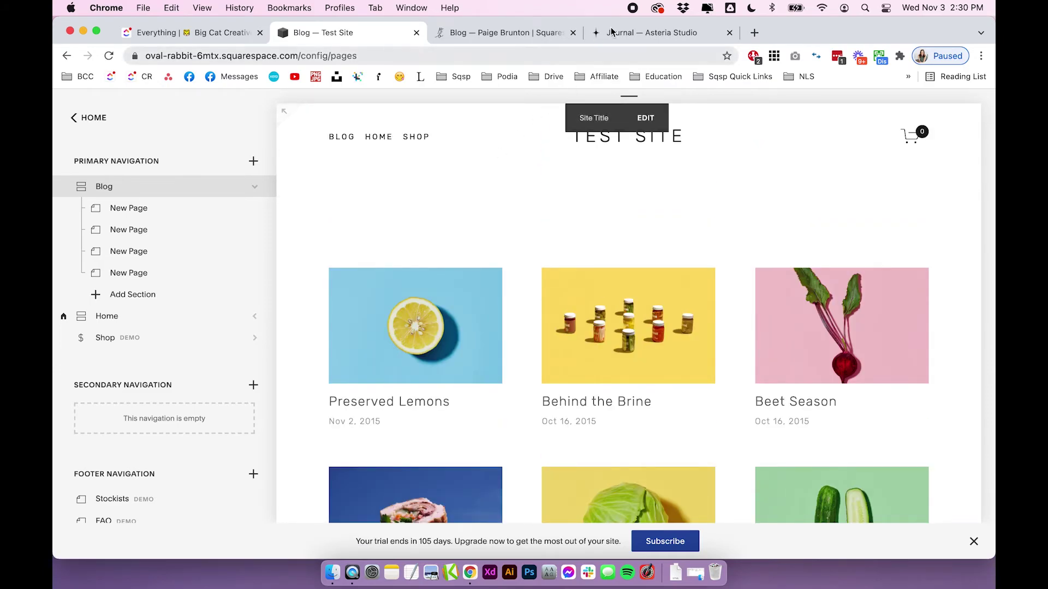
click(643, 33)
click(489, 33)
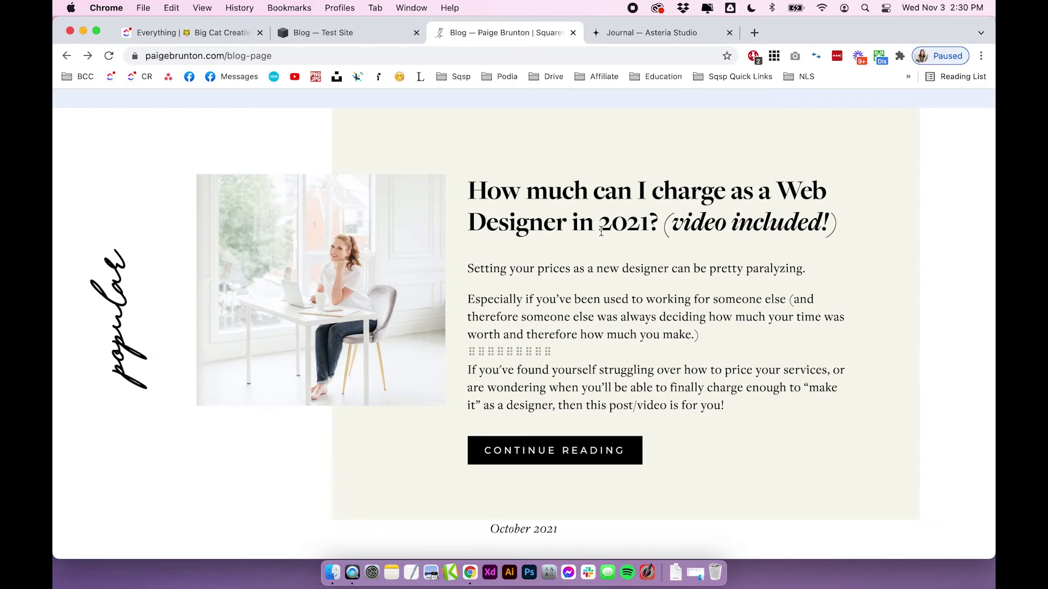
scroll(556, 244, up, 6)
click(339, 34)
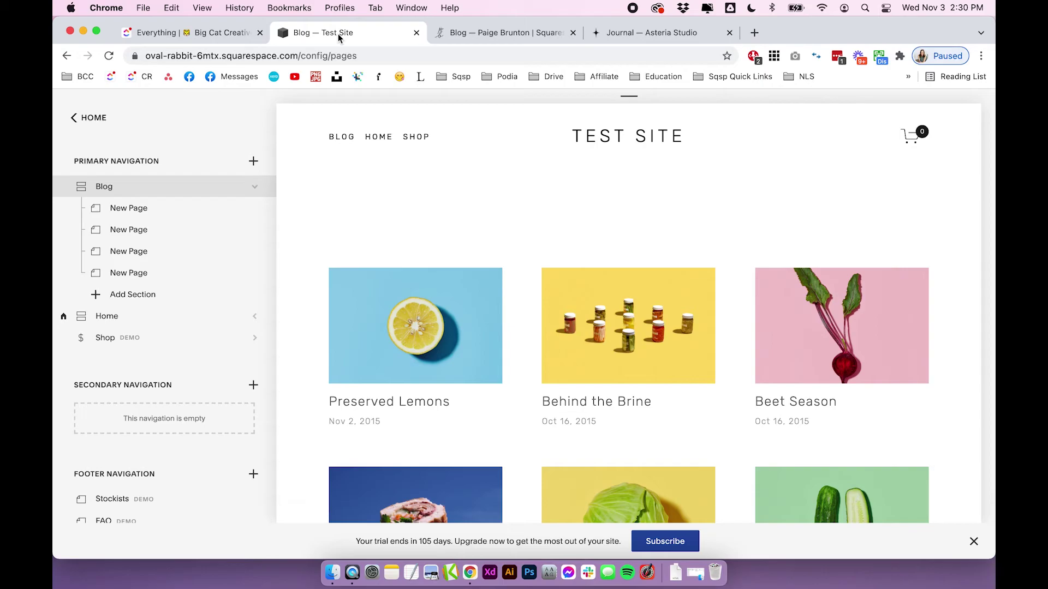
- Edit the Blog page's summary section and insert a Button block directly below the grid of posts
scroll(627, 184, down, 5)
scroll(627, 184, down, 8)
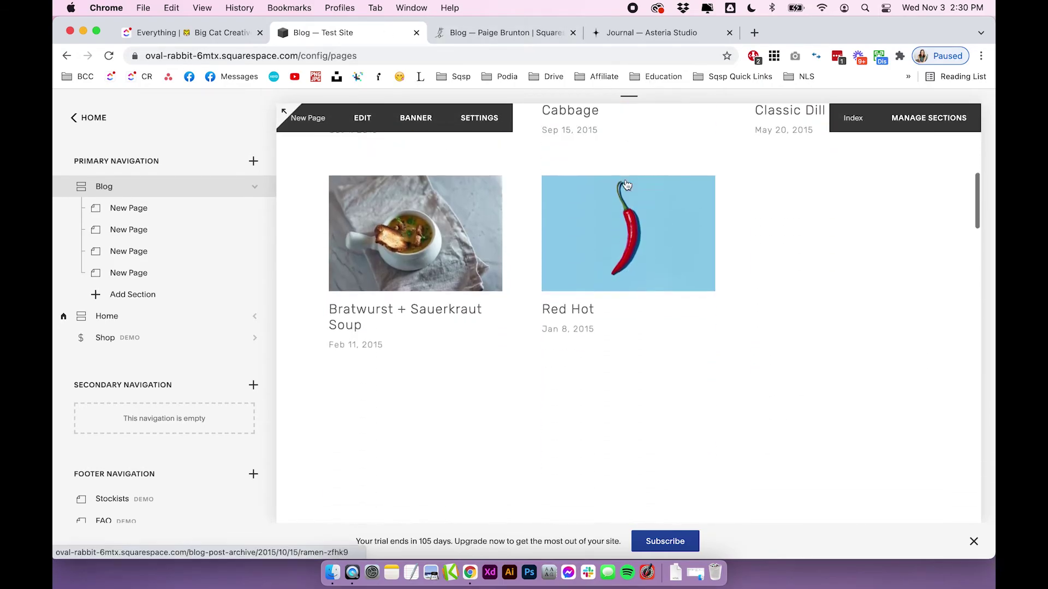
click(361, 117)
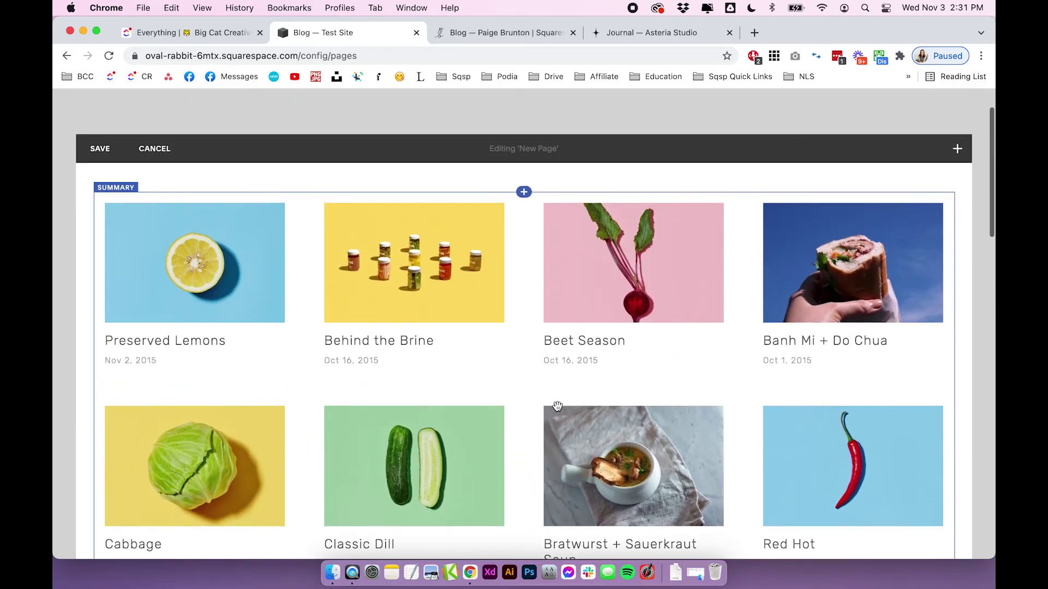
scroll(556, 407, down, 5)
scroll(555, 409, up, 2)
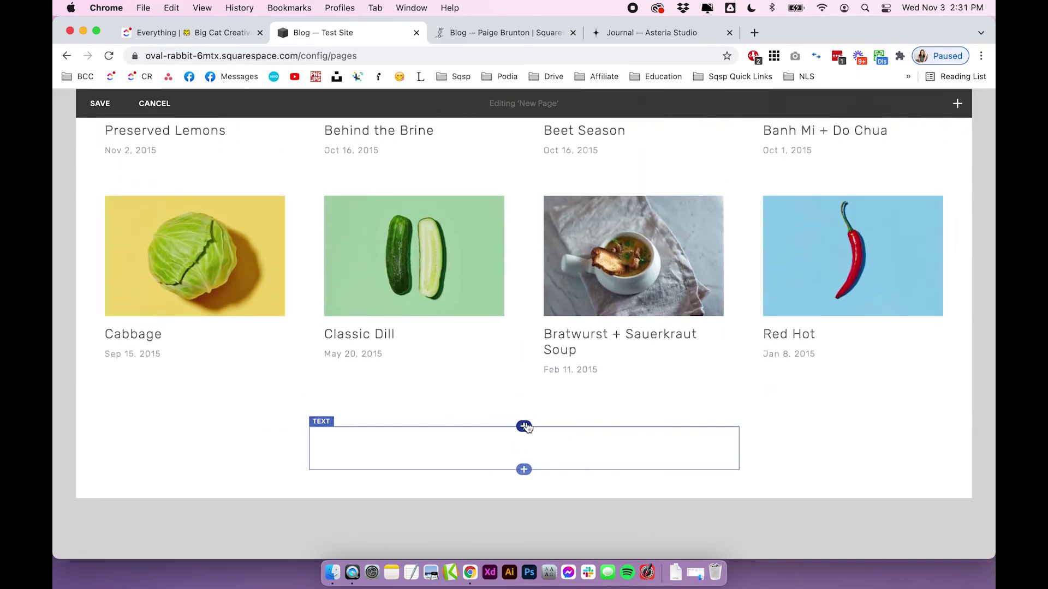
click(508, 441)
click(421, 496)
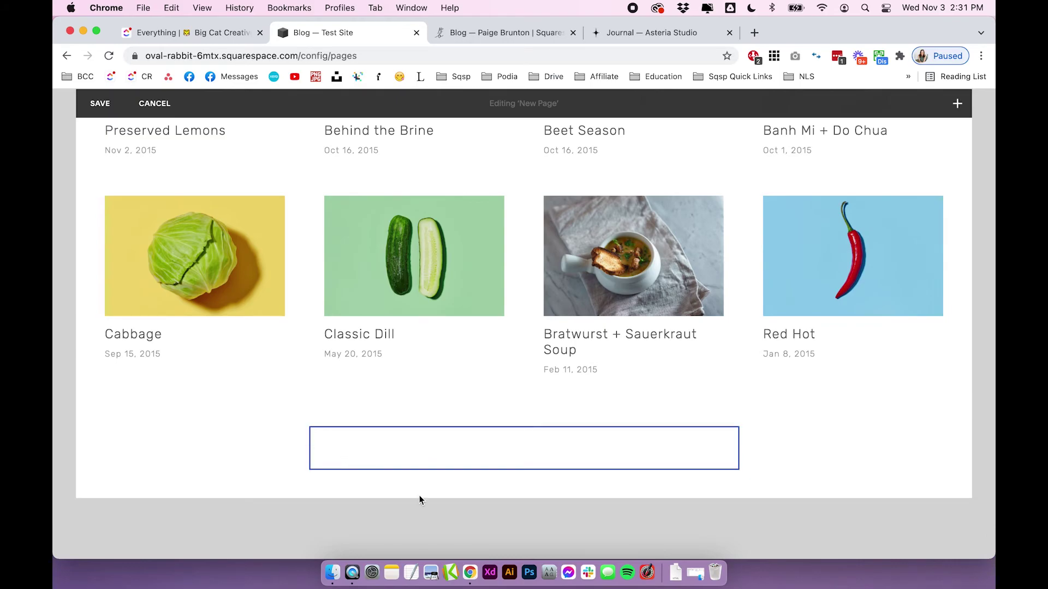
click(524, 427)
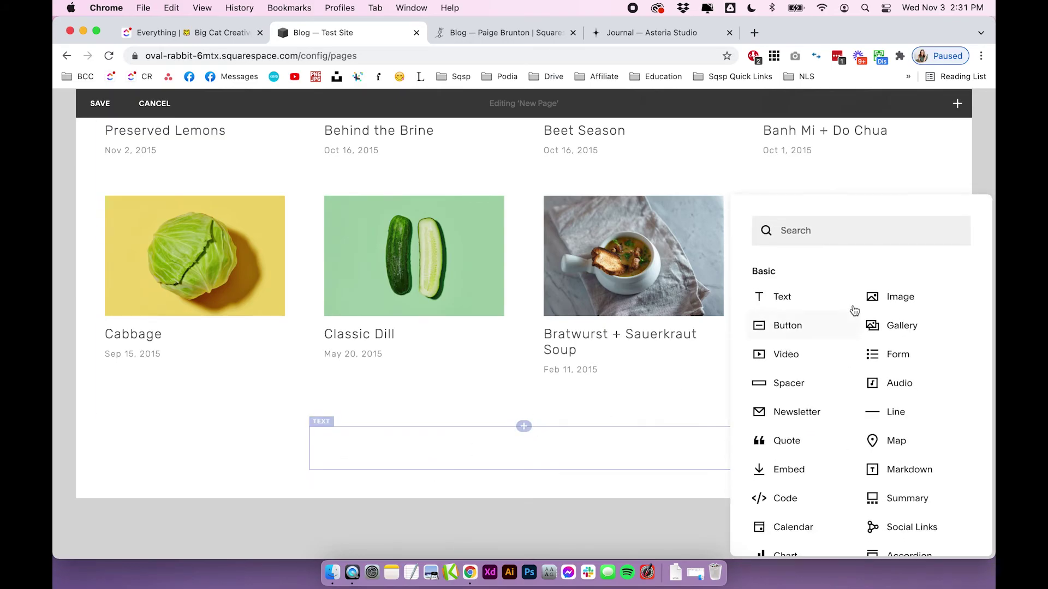
click(804, 326)
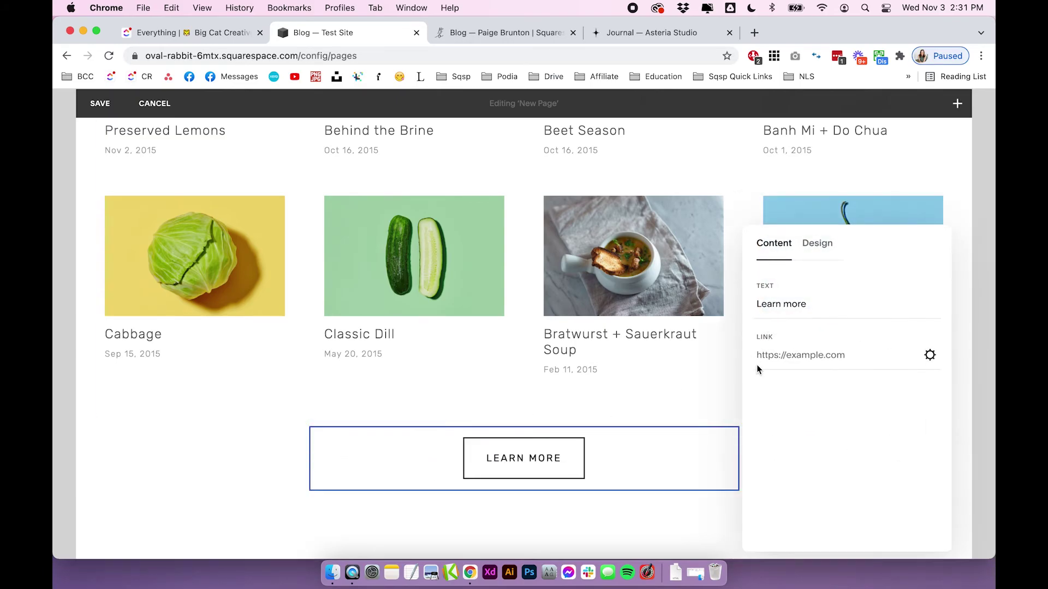
- Set the new button's text to "Read all posts"
drag(756, 304, 804, 295)
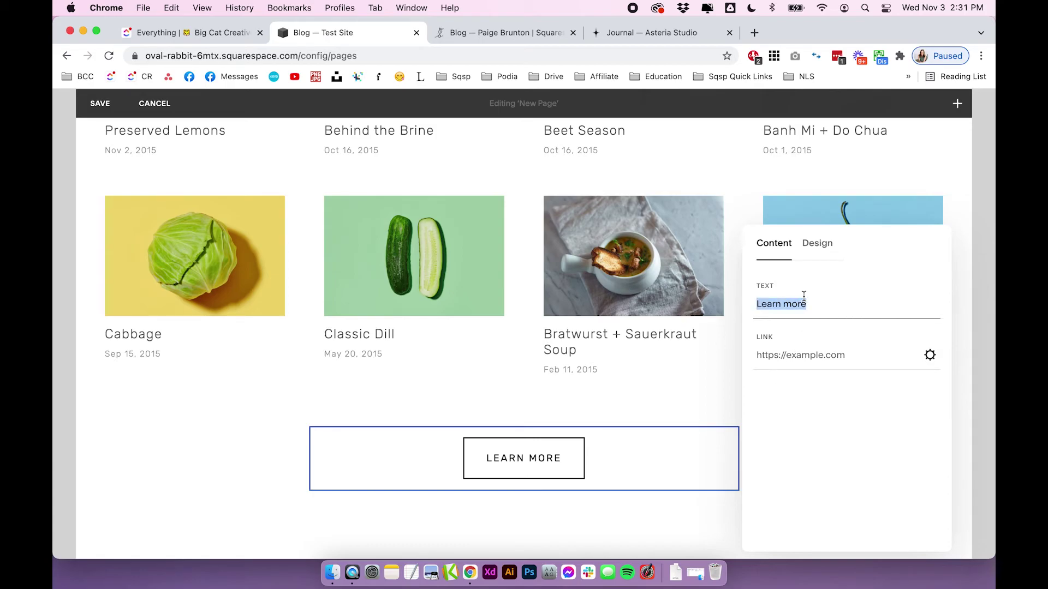
text(Read all pist)
key(BackSpace)
key(BackSpace)
key(BackSpace)
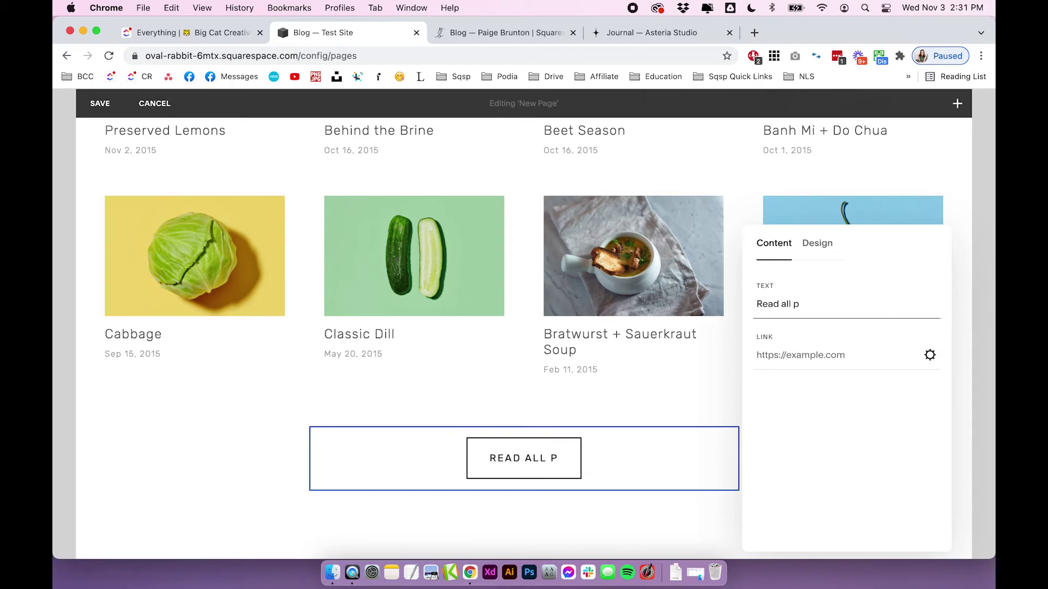
text(osts)
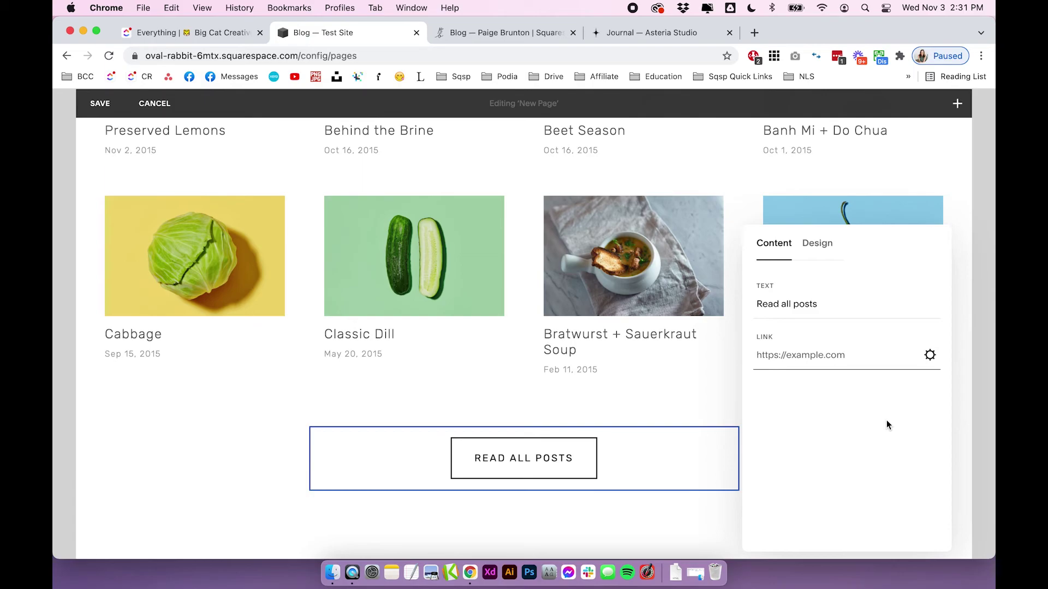
- Link the "Read all posts" button to the Blog Post Archive page and save the section
click(930, 355)
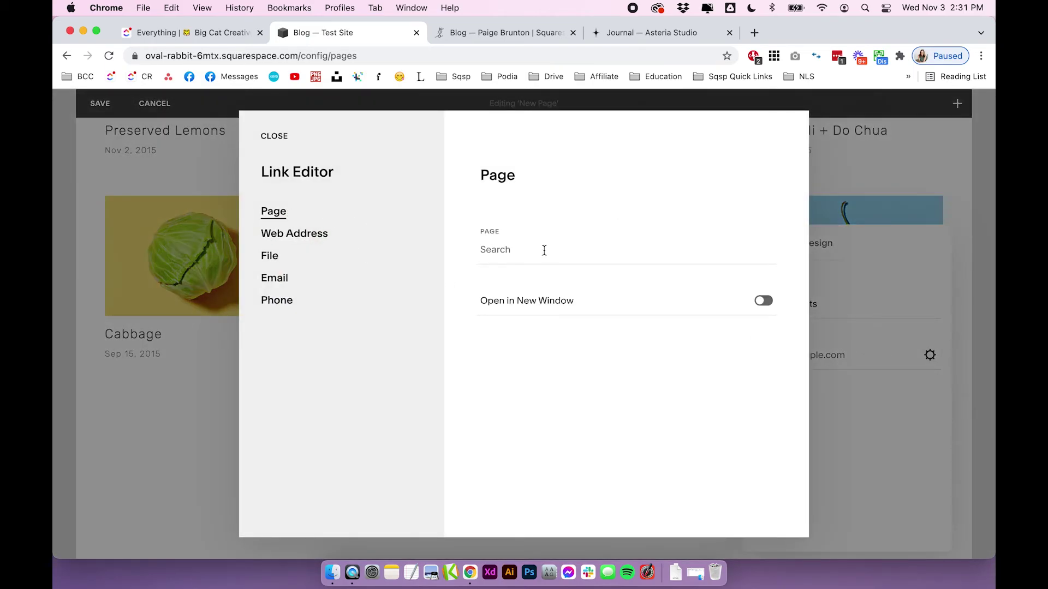
click(543, 250)
scroll(583, 394, down, 2)
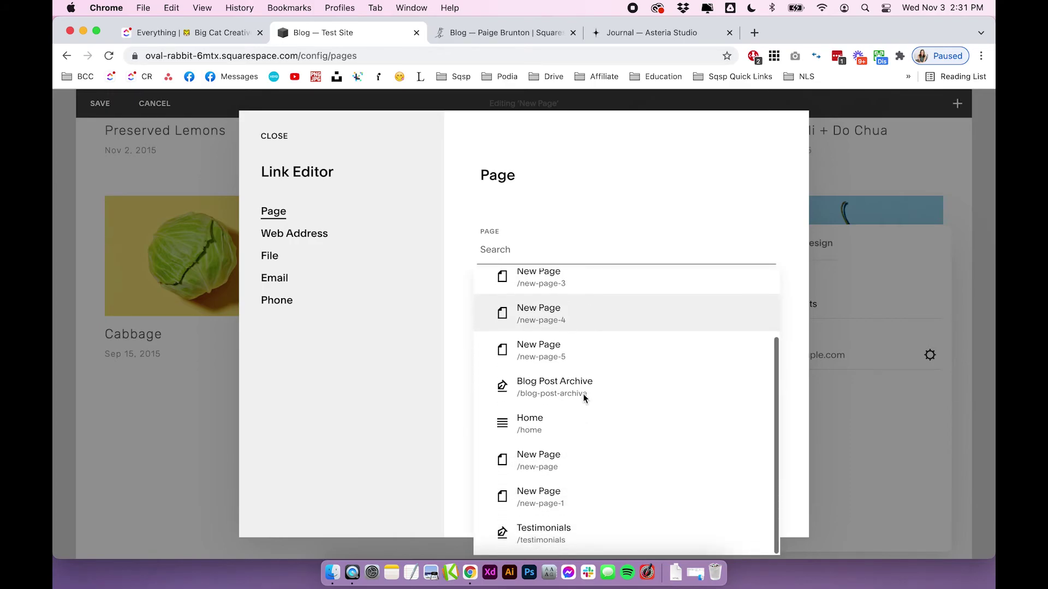
click(537, 384)
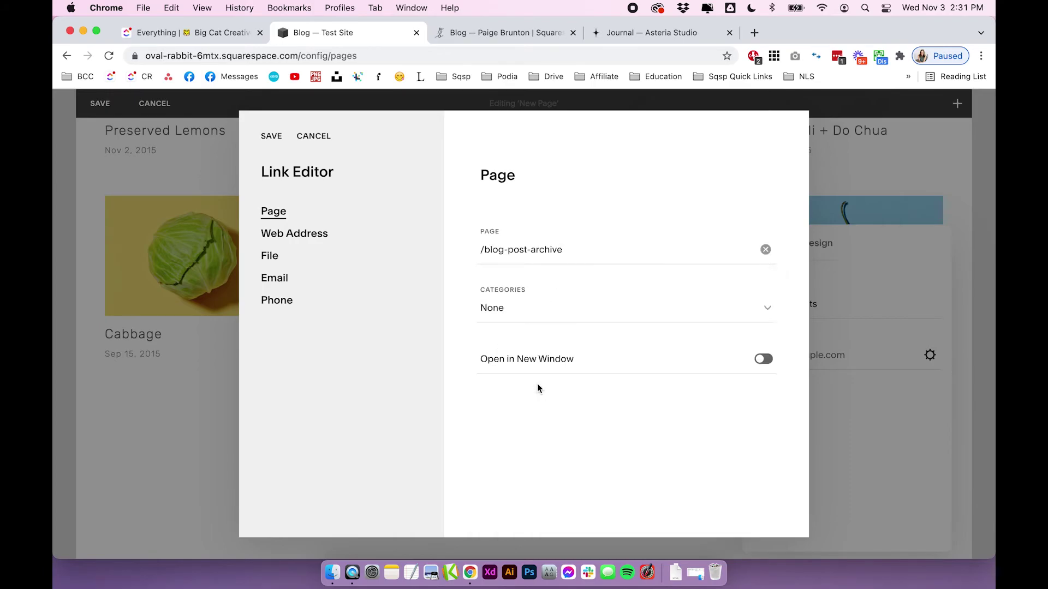
click(273, 137)
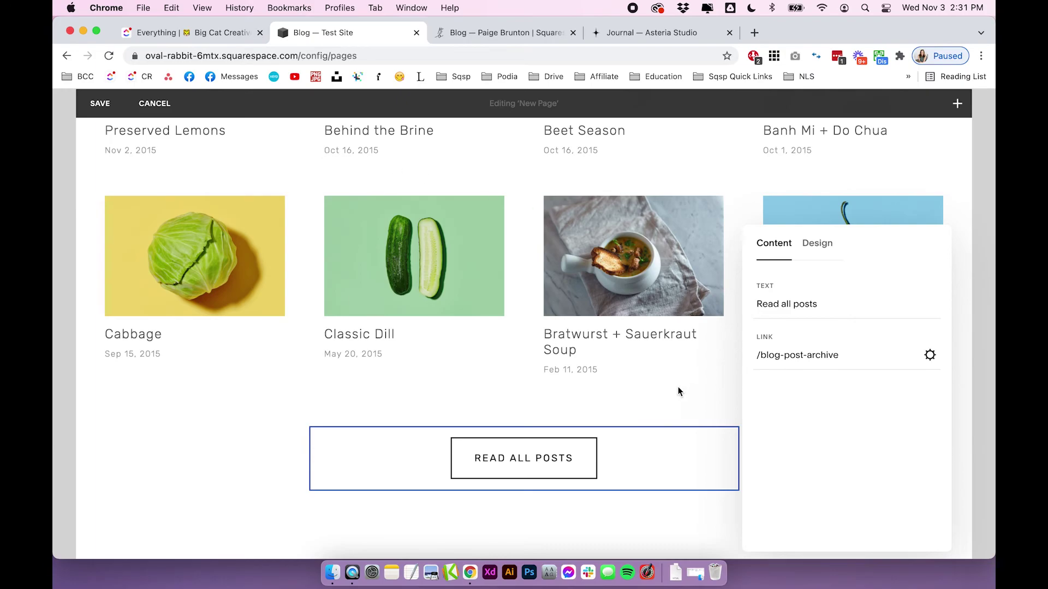
click(691, 400)
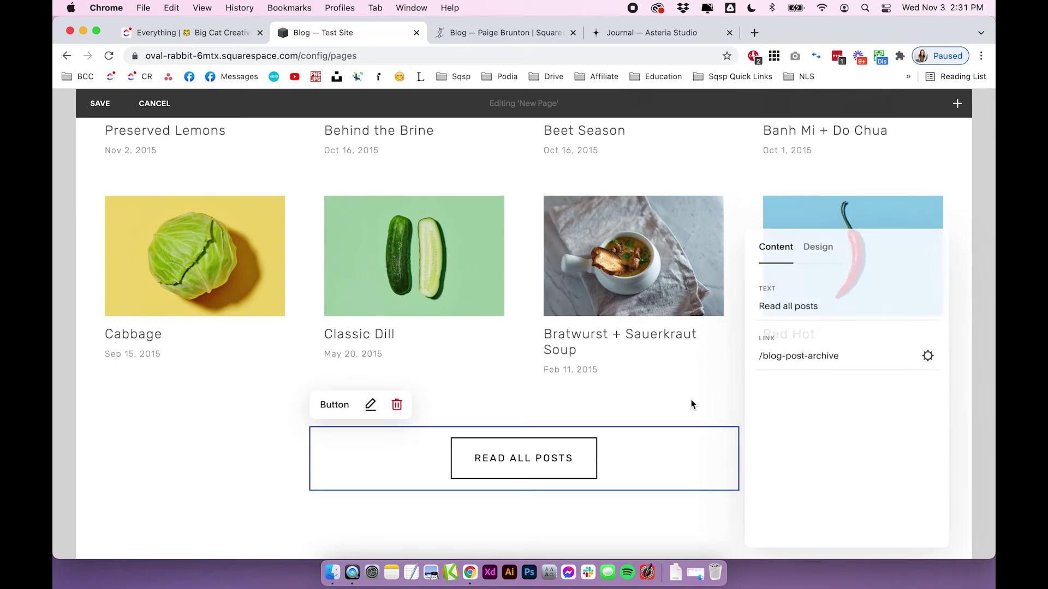
click(100, 103)
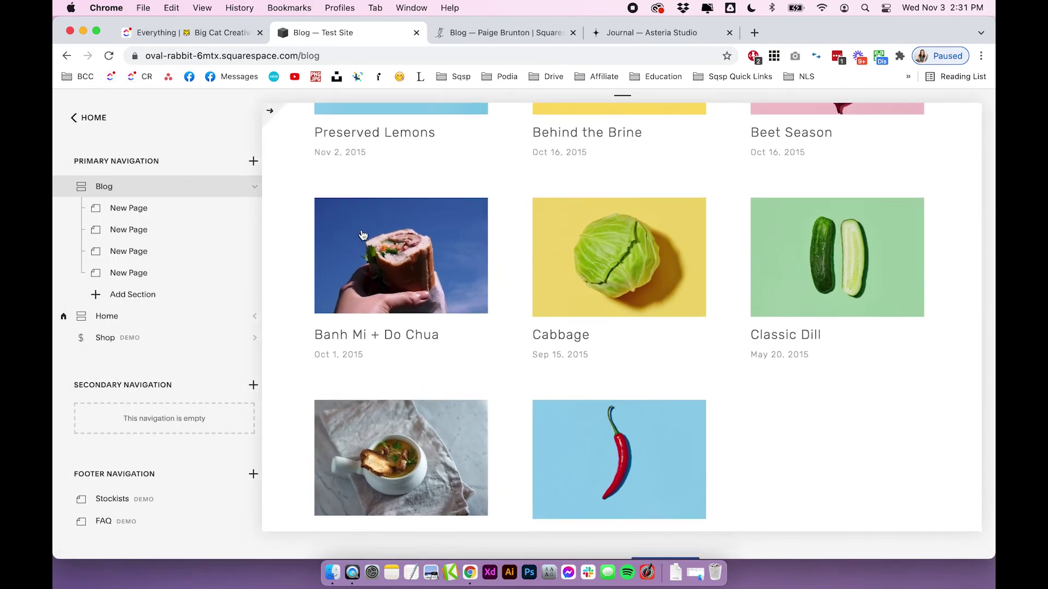
- Review the finished Blog landing page in the full-width preview, from the site header to the "Read all posts" button
scroll(348, 320, up, 5)
scroll(349, 319, down, 7)
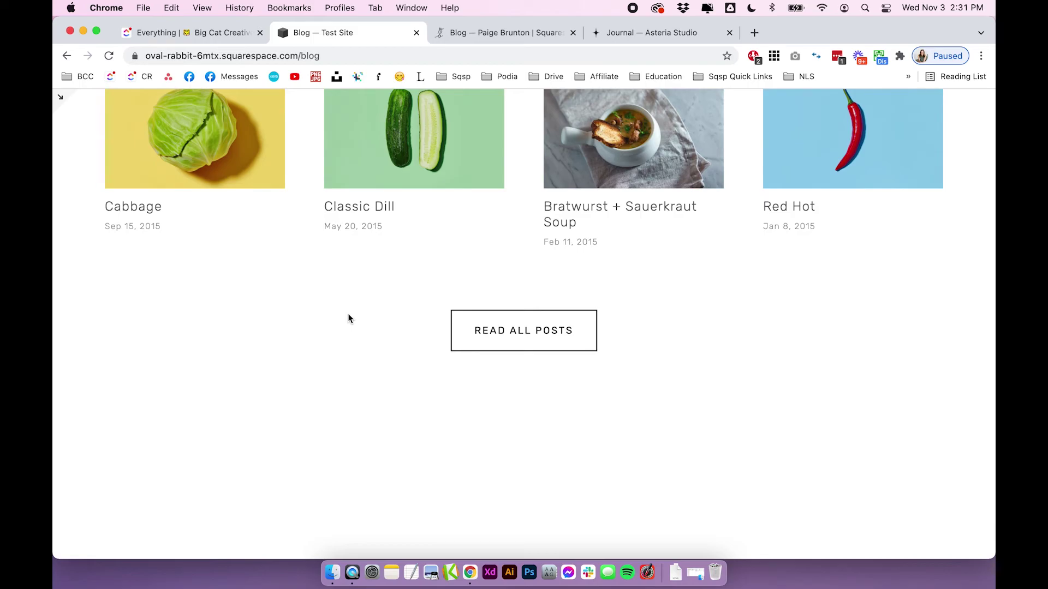
scroll(817, 401, up, 5)
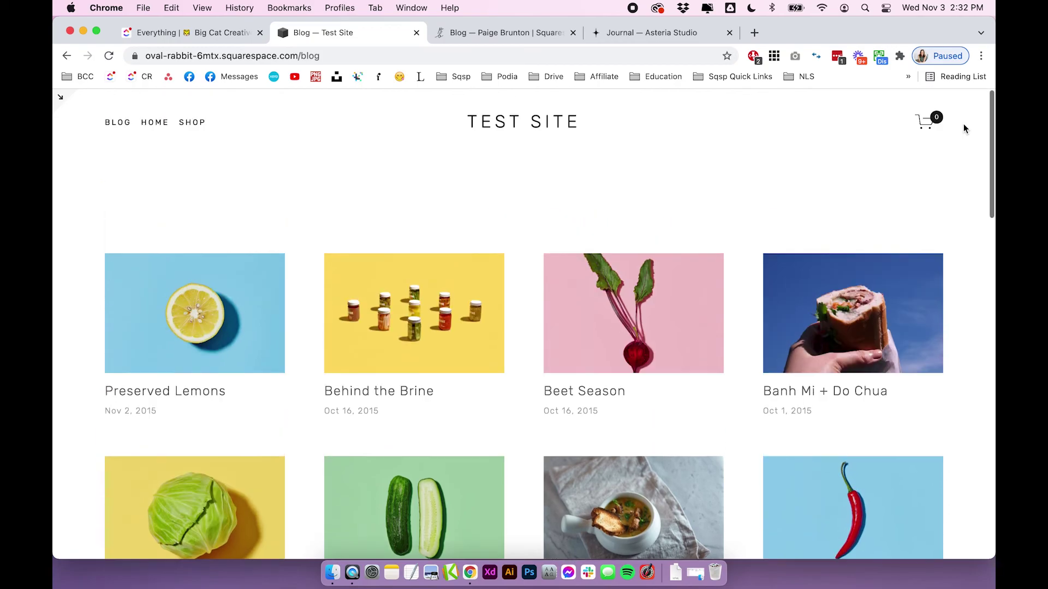
scroll(833, 246, down, 10)
scroll(827, 256, up, 5)
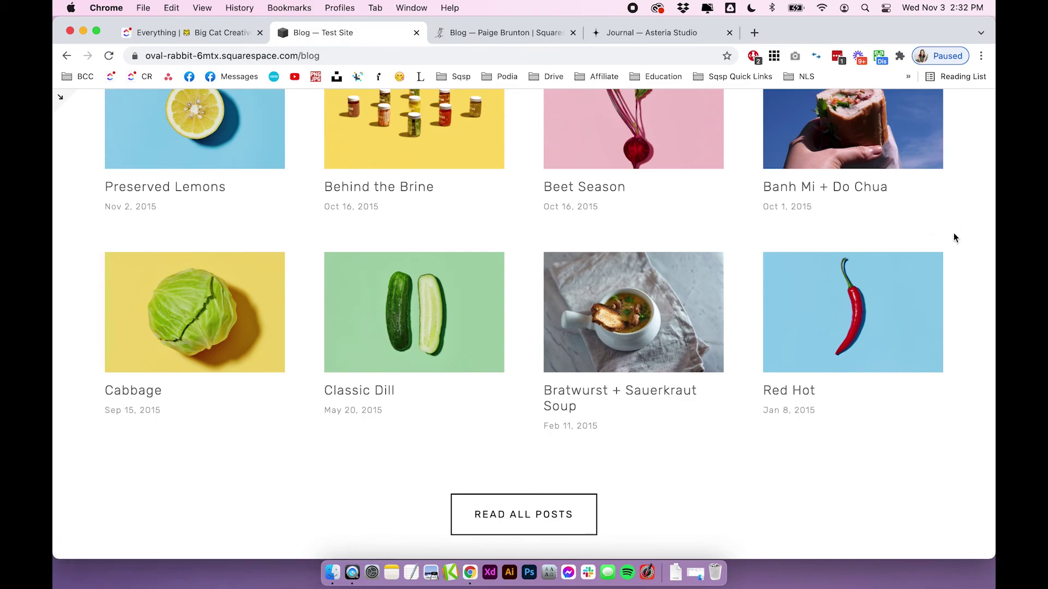
scroll(954, 233, down, 5)
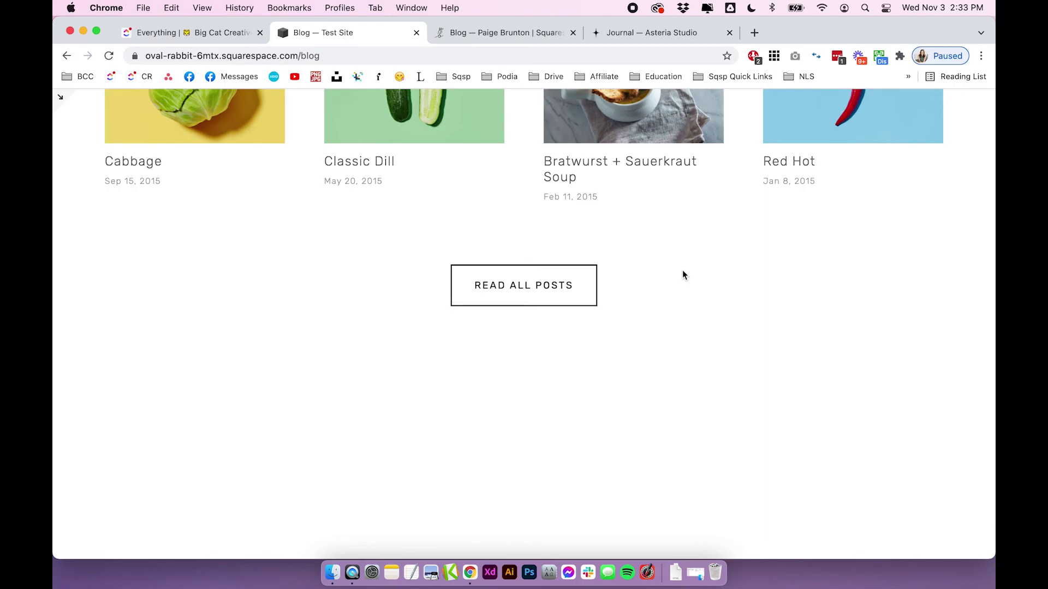
scroll(682, 274, up, 8)
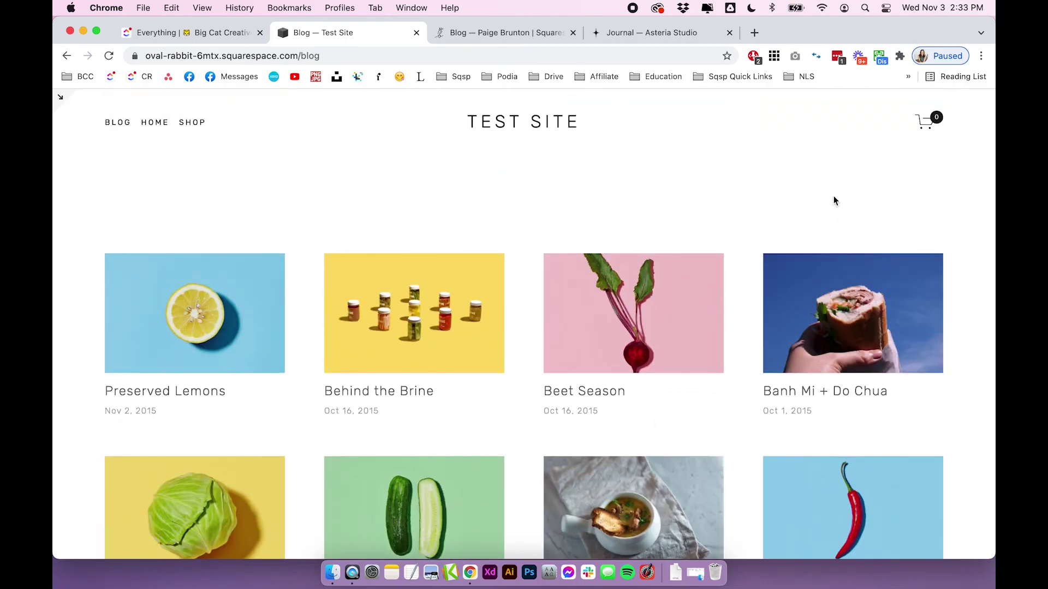
scroll(834, 200, down, 5)
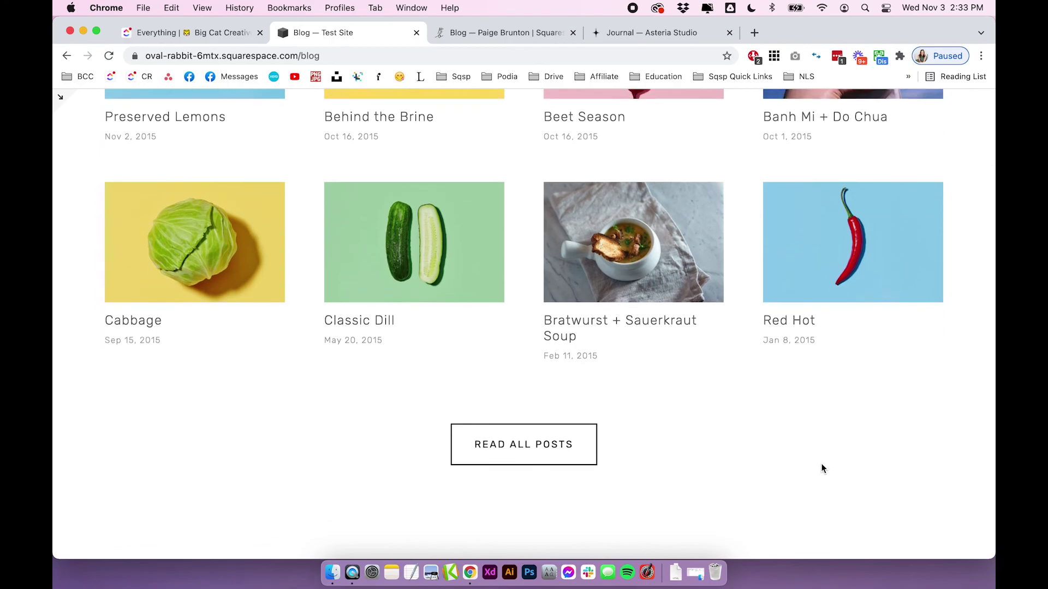
scroll(821, 465, up, 2)
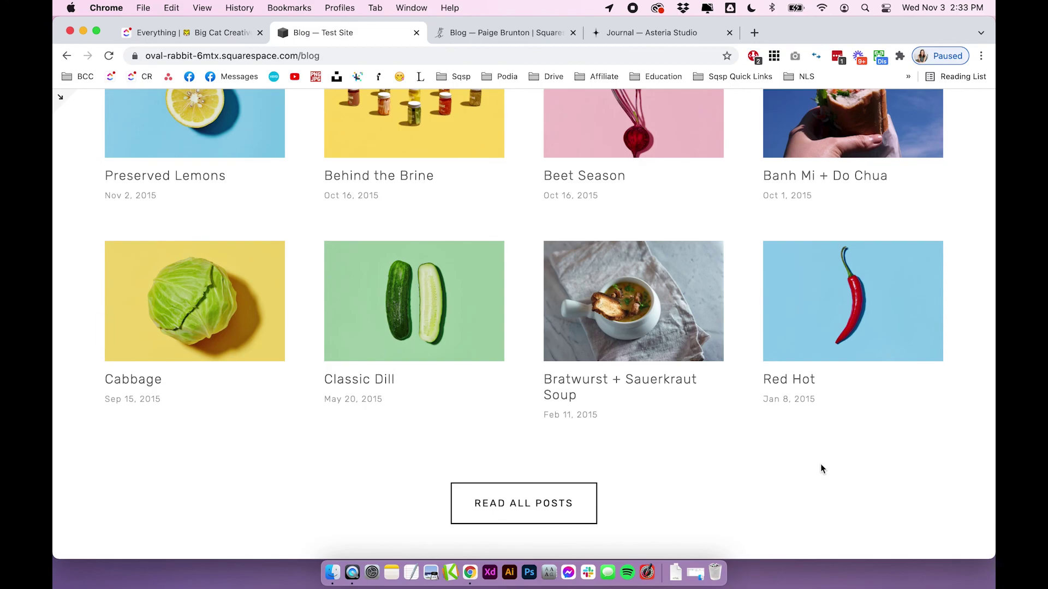
scroll(820, 468, up, 5)
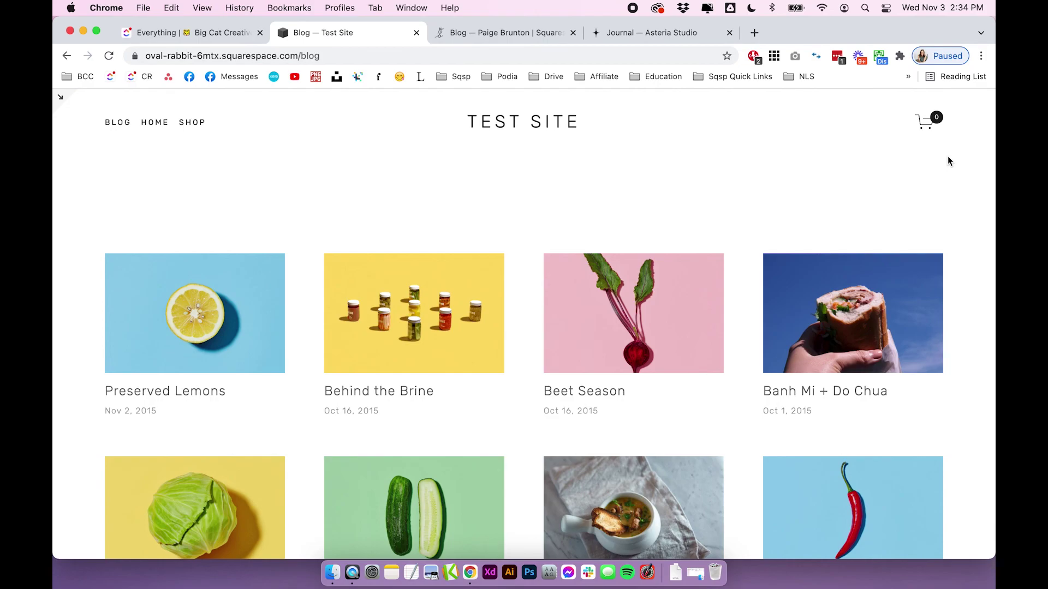